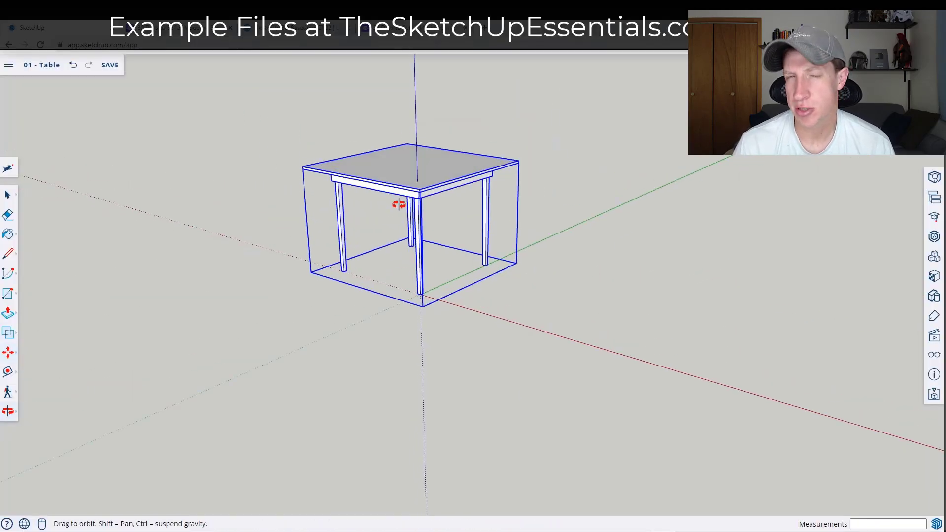
Step: Orbit around the dimensioned 02 CAD Fitting model to view the target part
{"action": "key", "text": "m"}
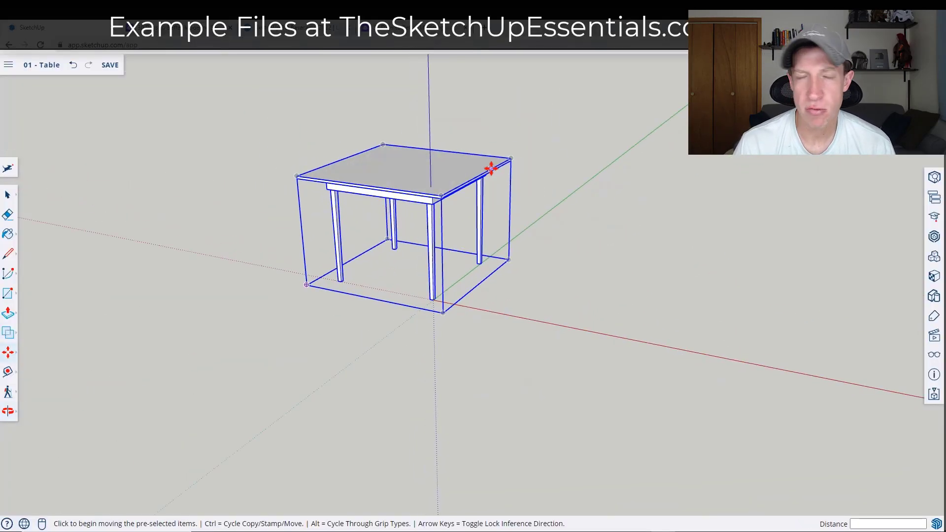
{"action": "scroll", "coordinate": [393, 209], "scroll_direction": "up", "scroll_amount": 3}
{"action": "middle_click_drag", "start_coordinate": [393, 208], "coordinate": [412, 237]}
{"action": "key", "text": "space"}
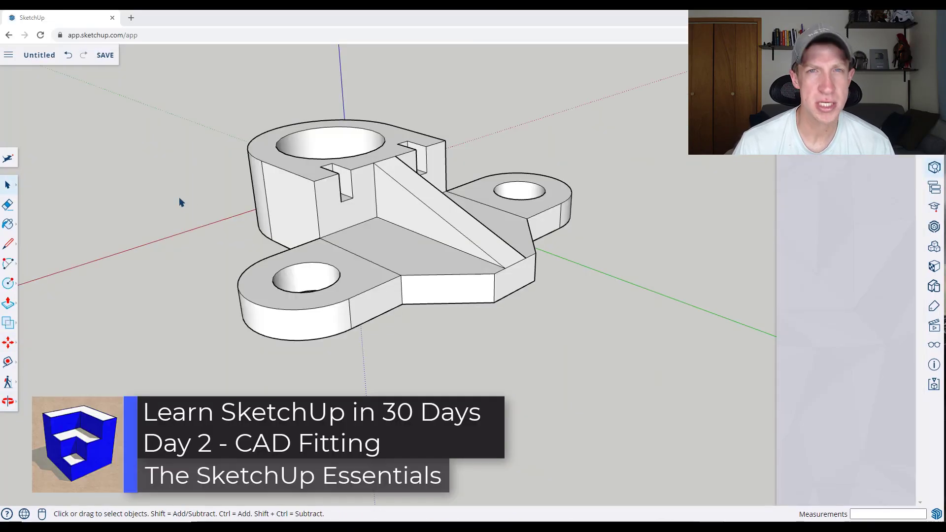
{"action": "middle_click_drag", "start_coordinate": [180, 202], "coordinate": [205, 224]}
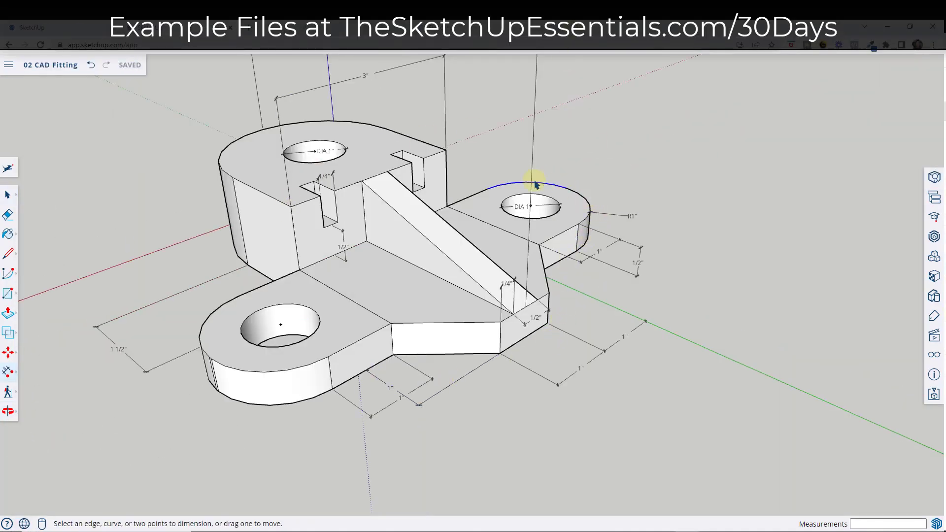
Step: Tilt the view of the CAD fitting model
{"action": "middle_click_drag", "start_coordinate": [486, 221], "coordinate": [487, 199]}
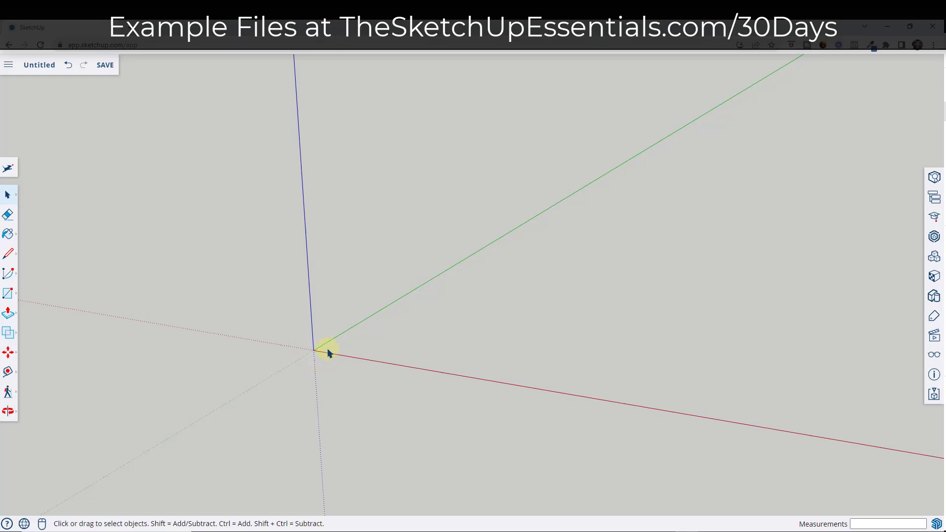
Step: Draw a closed 3 by 6 inch rectangle from the origin with the Line tool
{"action": "key", "text": "l"}
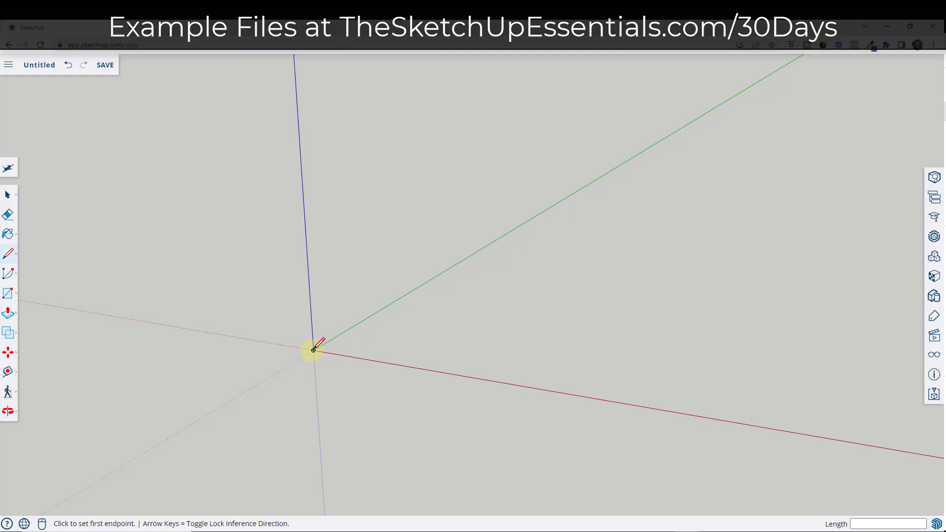
{"action": "left_click", "coordinate": [313, 349]}
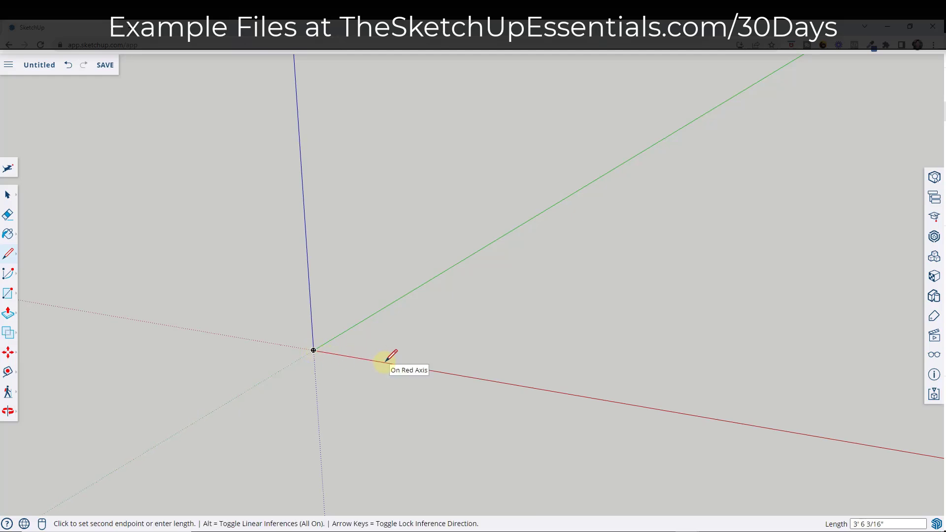
{"action": "type", "text": "3"}
{"action": "key", "text": "Return"}
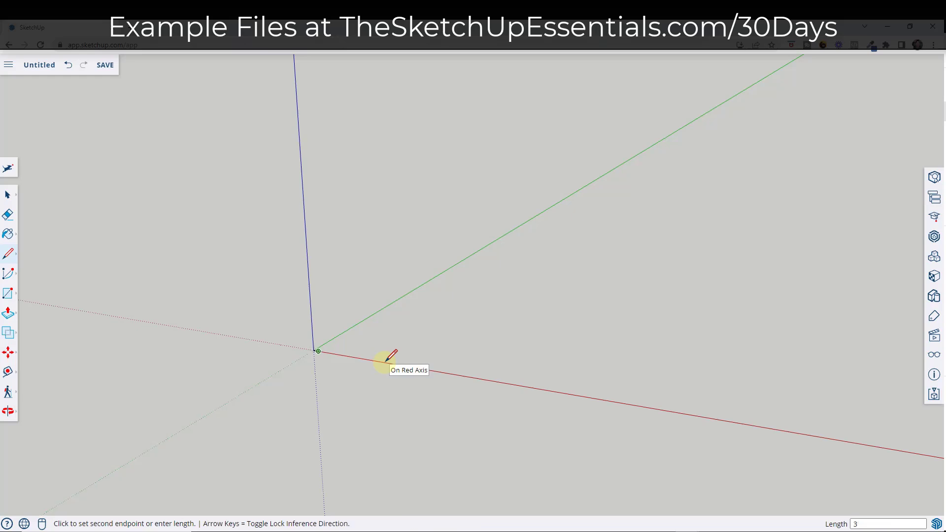
{"action": "scroll", "coordinate": [325, 349], "scroll_direction": "up", "scroll_amount": 2}
{"action": "scroll", "coordinate": [320, 347], "scroll_direction": "up", "scroll_amount": 5}
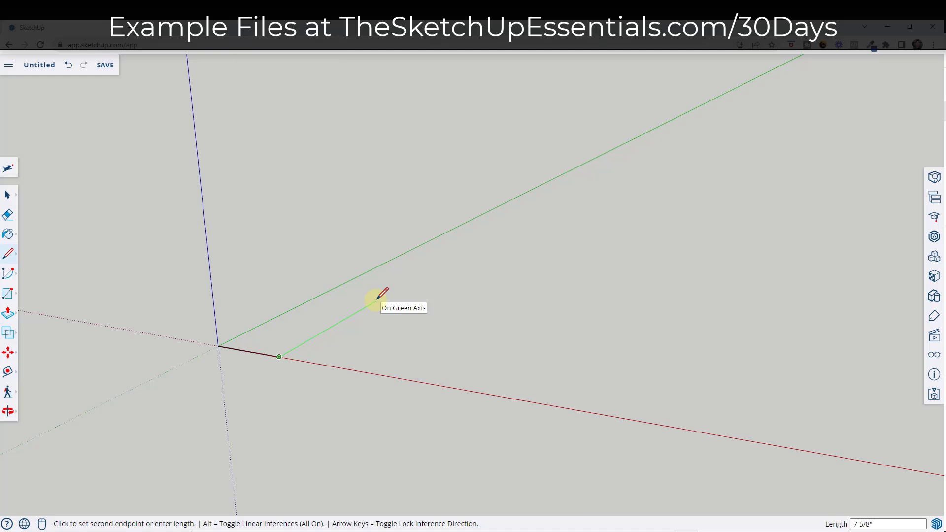
{"action": "type", "text": "6"}
{"action": "key", "text": "Return"}
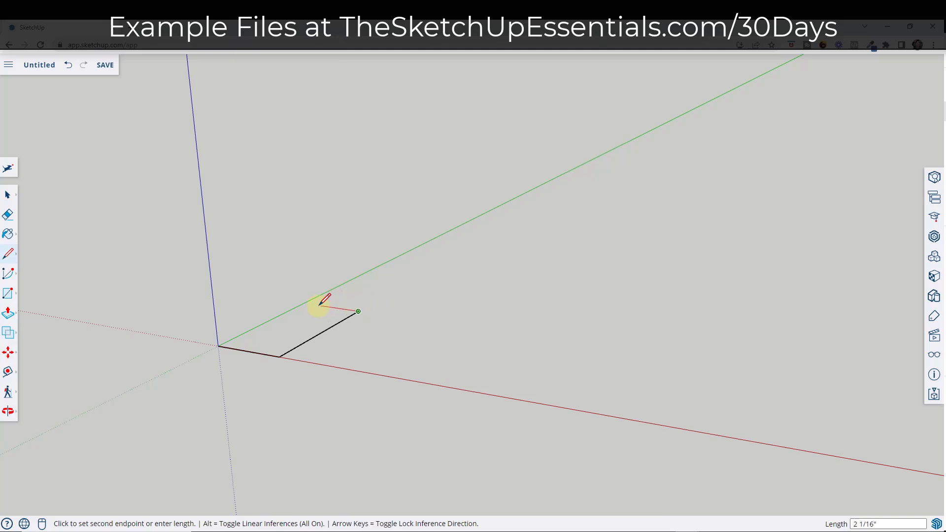
{"action": "left_click", "coordinate": [304, 303]}
{"action": "left_click", "coordinate": [218, 346]}
{"action": "key", "text": "space"}
Step: Orbit and tilt the view to inspect the new rectangle
{"action": "middle_click_drag", "start_coordinate": [418, 345], "coordinate": [342, 329]}
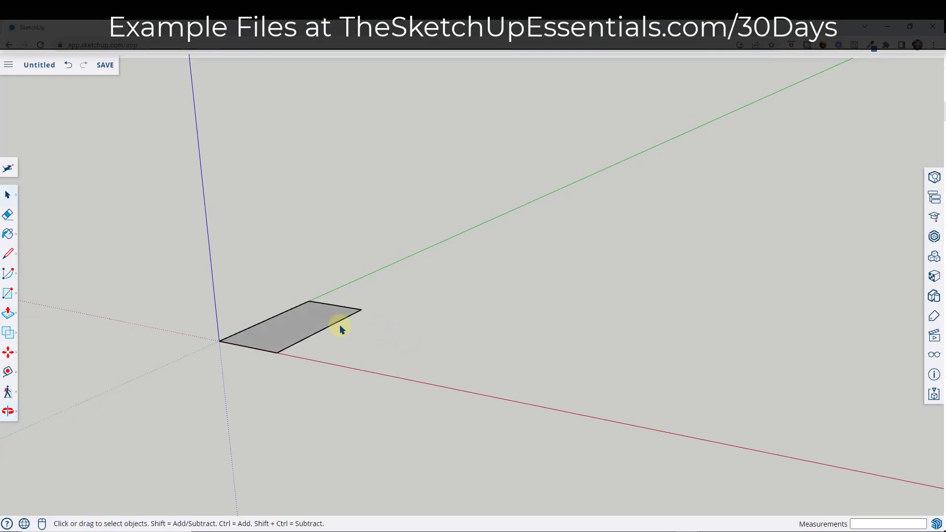
{"action": "scroll", "coordinate": [276, 329], "scroll_direction": "up", "scroll_amount": 3}
{"action": "scroll", "coordinate": [404, 334], "scroll_direction": "down", "scroll_amount": 2}
{"action": "scroll", "coordinate": [287, 352], "scroll_direction": "up", "scroll_amount": 4}
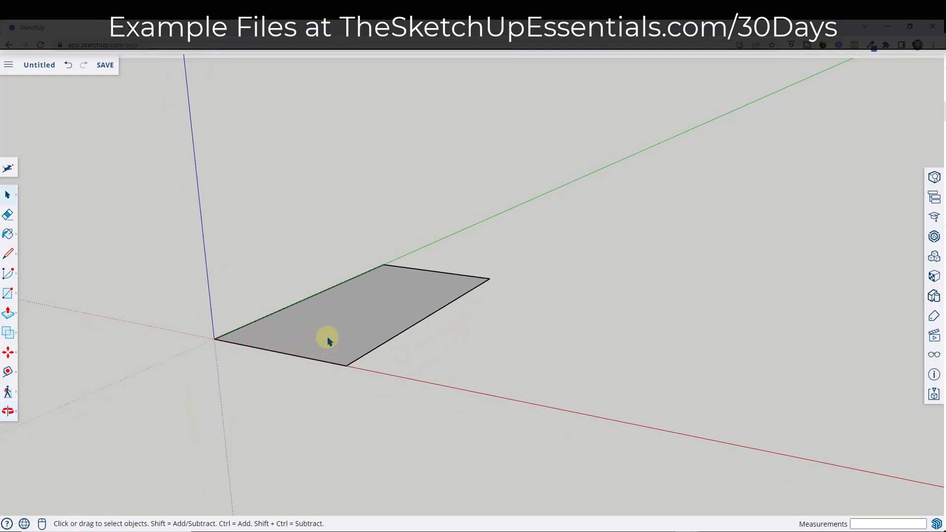
{"action": "middle_click_drag", "start_coordinate": [401, 297], "coordinate": [398, 320]}
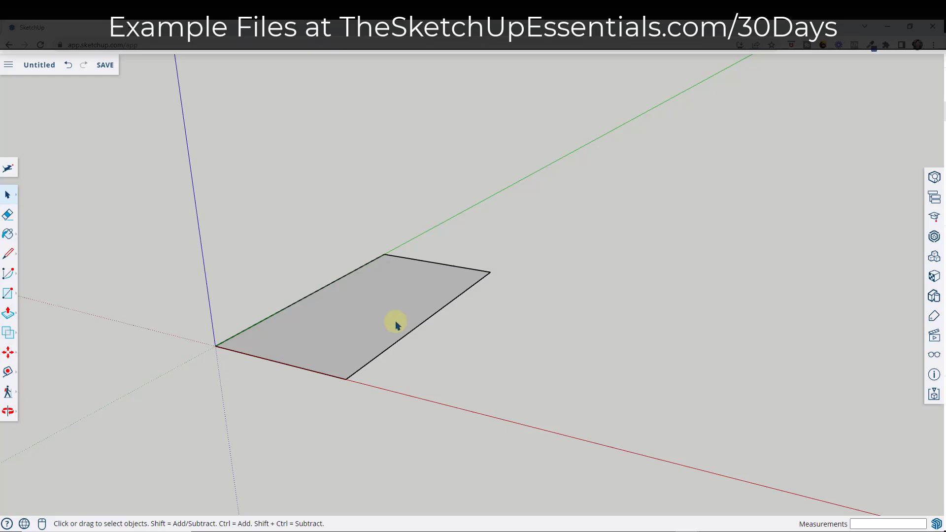
{"action": "key", "text": "p"}
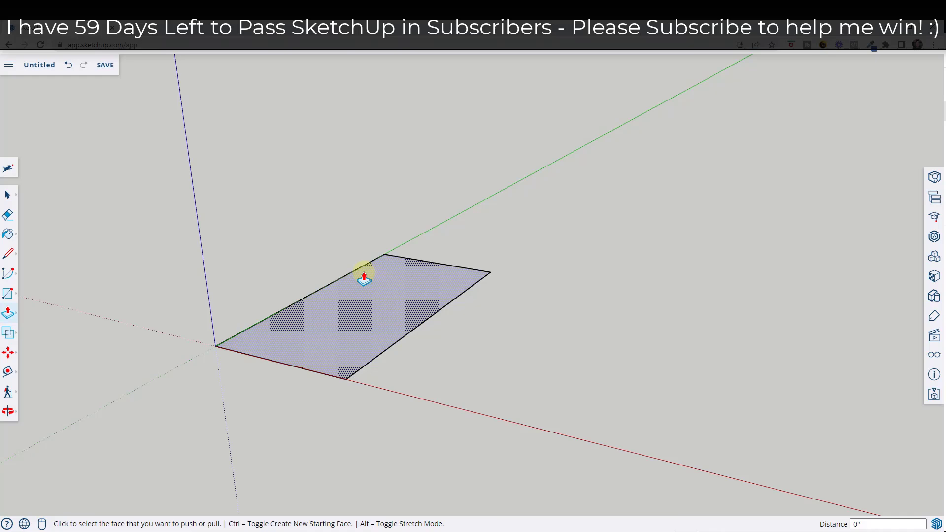
Step: Push the rectangle up 1/2 inch into a solid block
{"action": "left_click", "coordinate": [404, 304]}
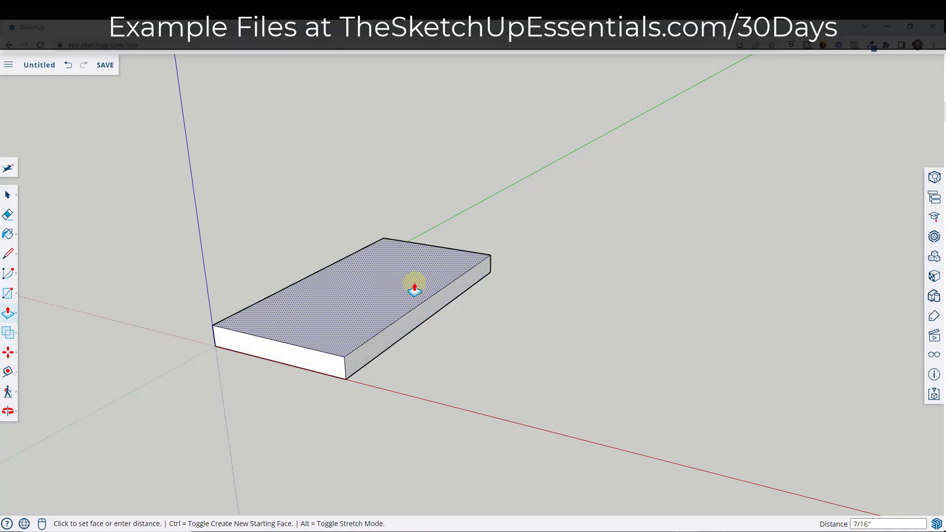
{"action": "type", "text": "1/2"}
{"action": "key", "text": "Return"}
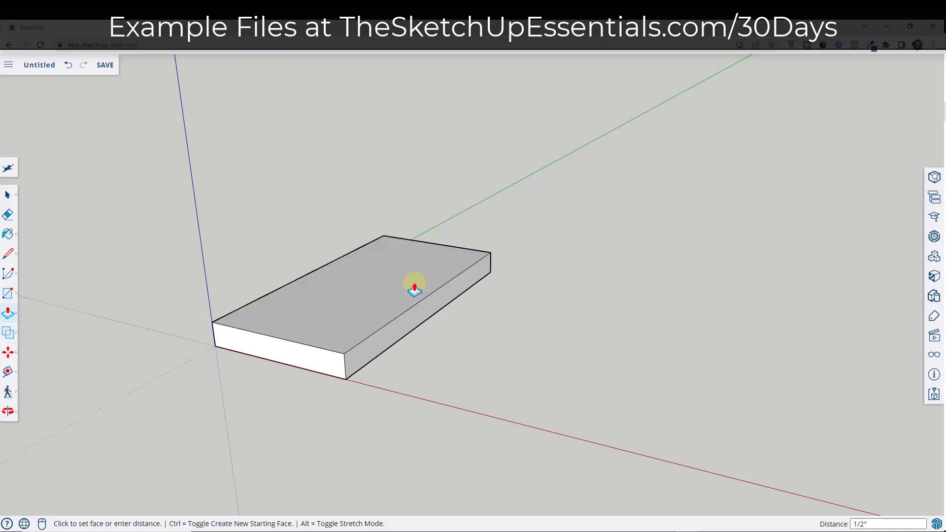
{"action": "key", "text": "space"}
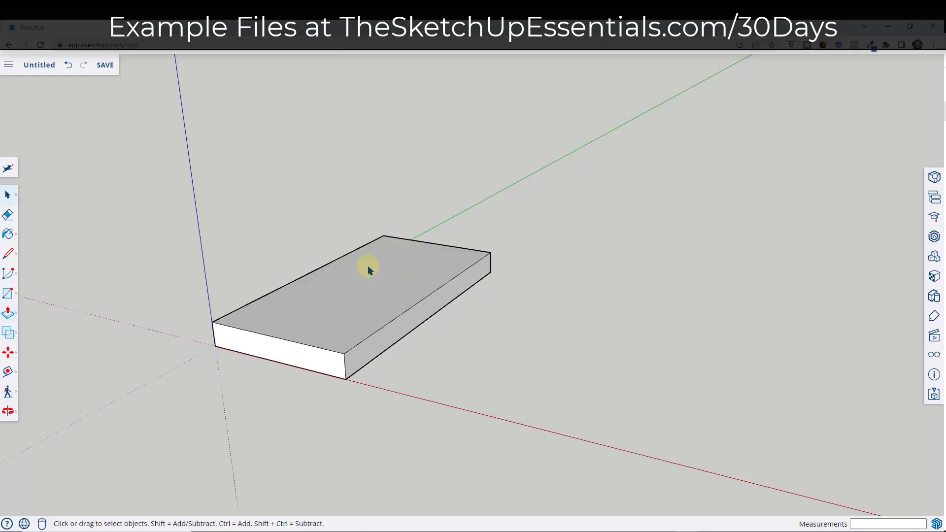
Step: Orbit around the 1/2-inch block to inspect it from several angles
{"action": "middle_click_drag", "start_coordinate": [338, 256], "coordinate": [183, 323]}
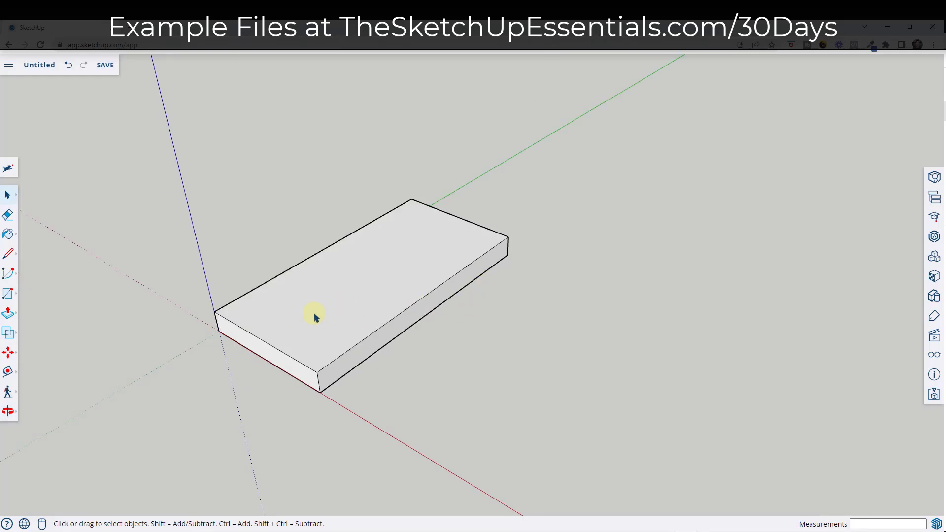
{"action": "scroll", "coordinate": [320, 313], "scroll_direction": "up", "scroll_amount": 1}
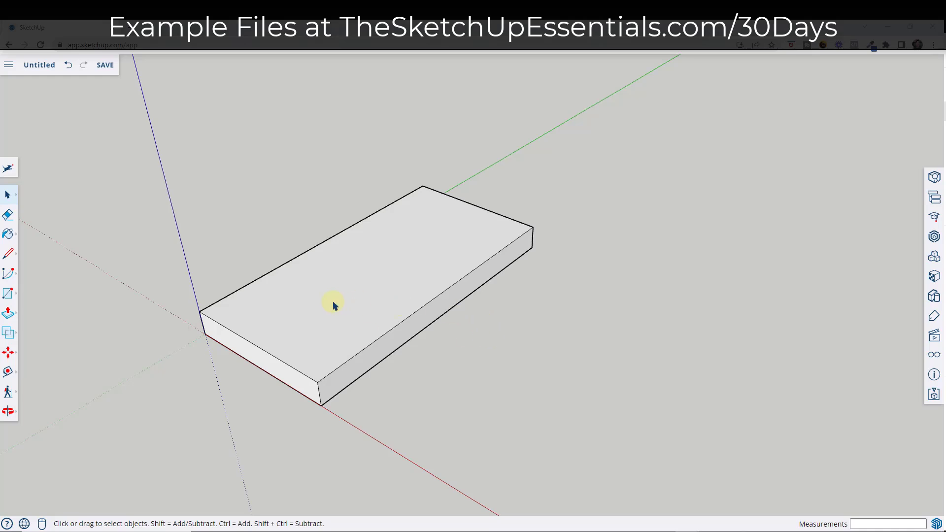
{"action": "middle_click_drag", "start_coordinate": [243, 318], "coordinate": [266, 285]}
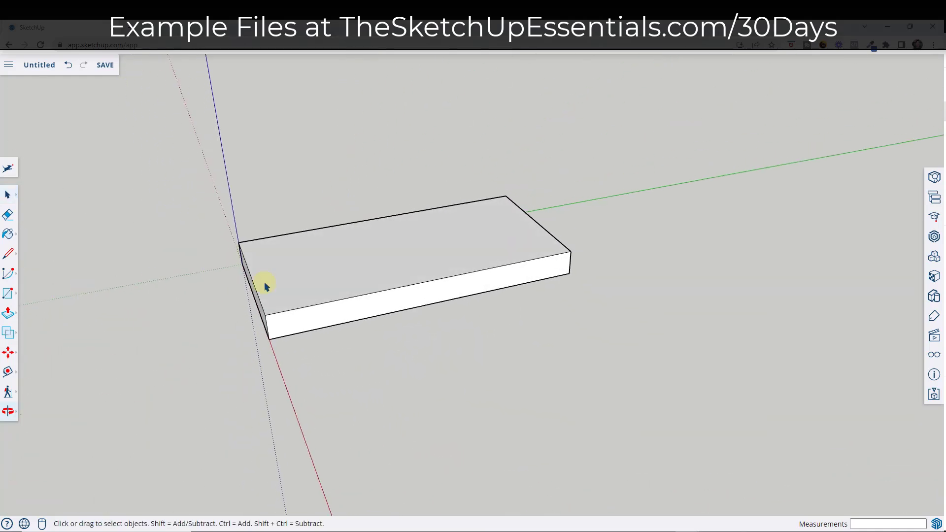
{"action": "middle_click_drag", "start_coordinate": [611, 269], "coordinate": [517, 148]}
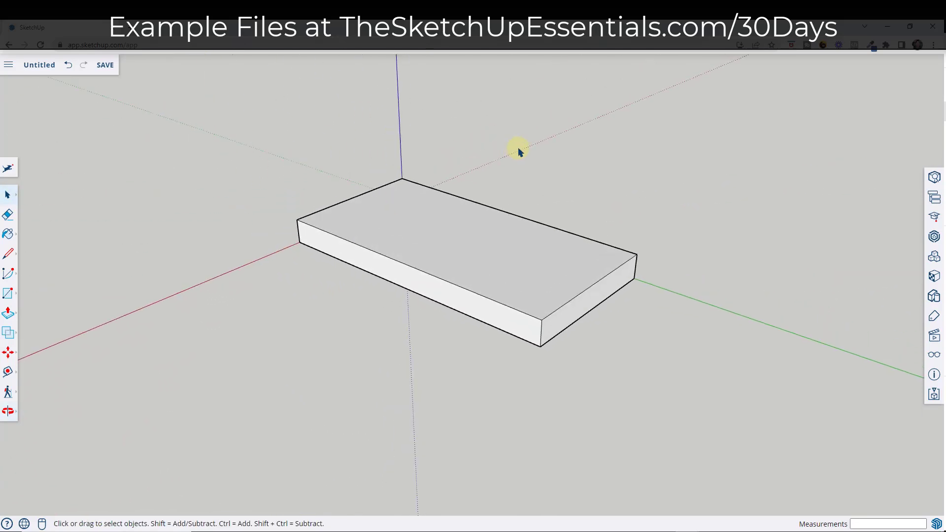
{"action": "scroll", "coordinate": [528, 195], "scroll_direction": "up", "scroll_amount": 2}
{"action": "middle_click_drag", "start_coordinate": [502, 190], "coordinate": [498, 206]}
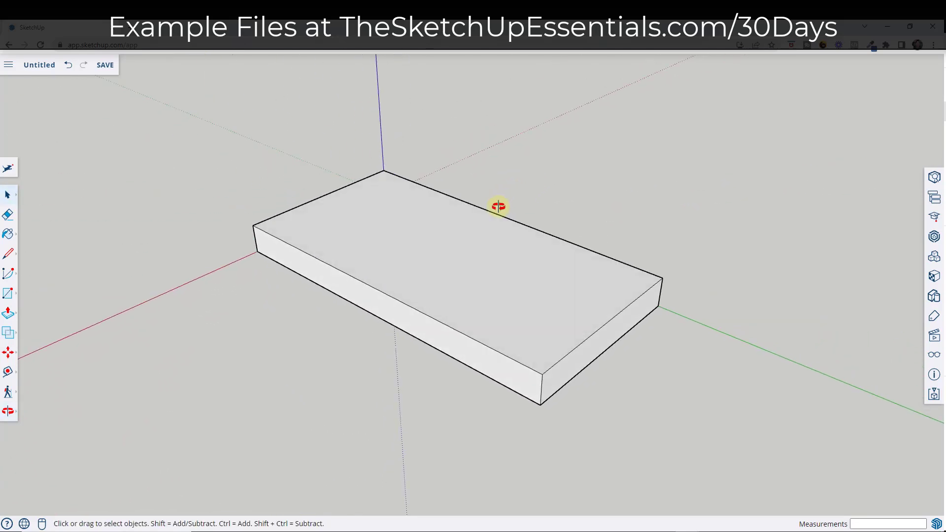
{"action": "key", "text": "l"}
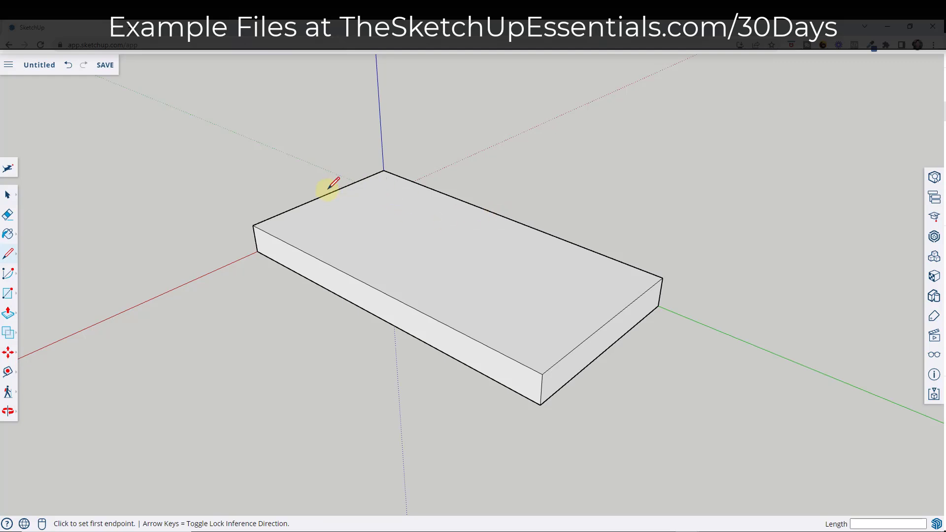
Step: Draw a line from the back top edge's midpoint to the front edge across the block
{"action": "left_click", "coordinate": [505, 217]}
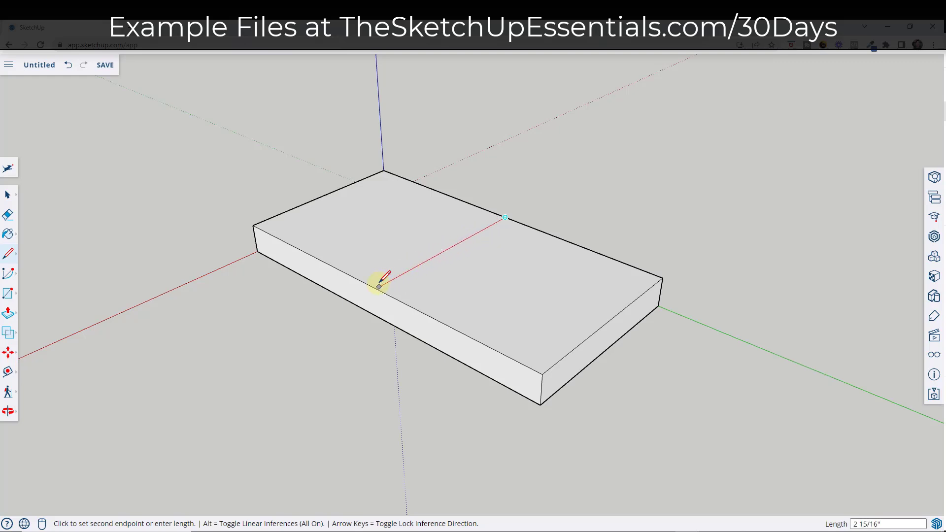
{"action": "key", "text": "space"}
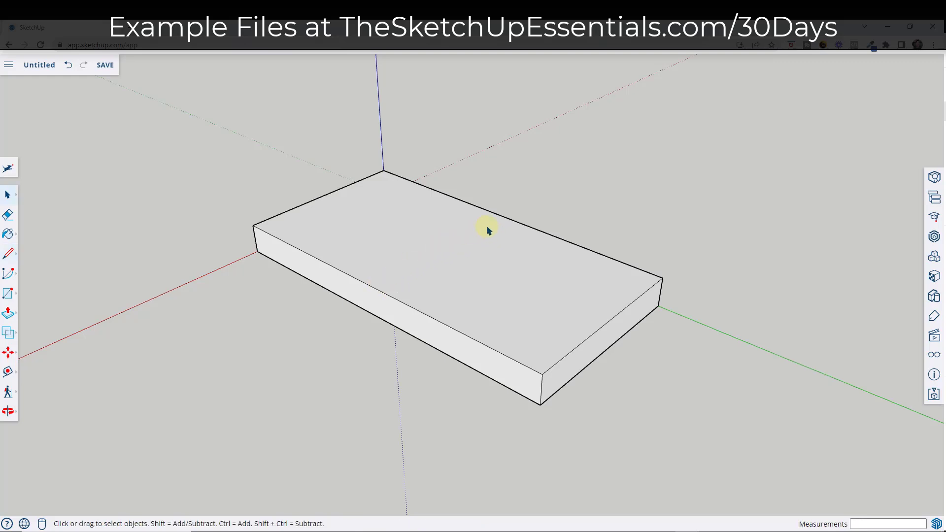
{"action": "key", "text": "l"}
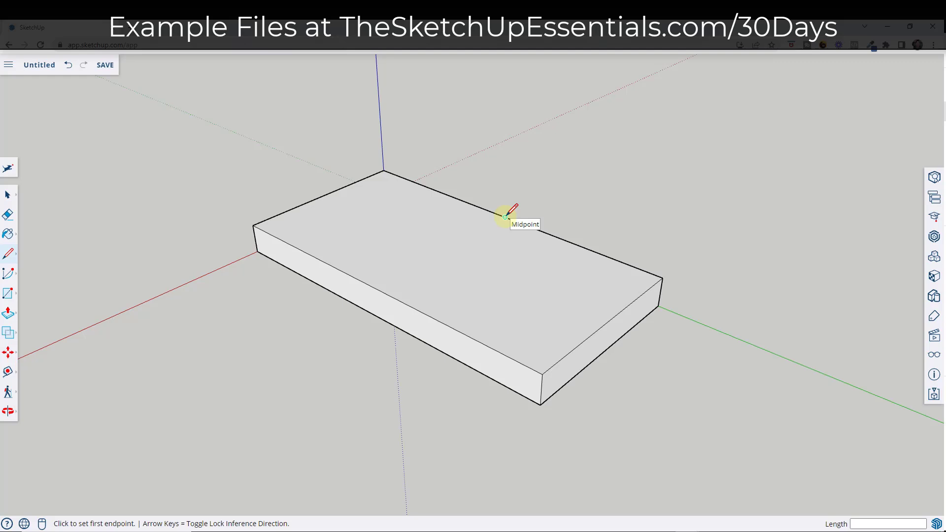
{"action": "left_click", "coordinate": [505, 217]}
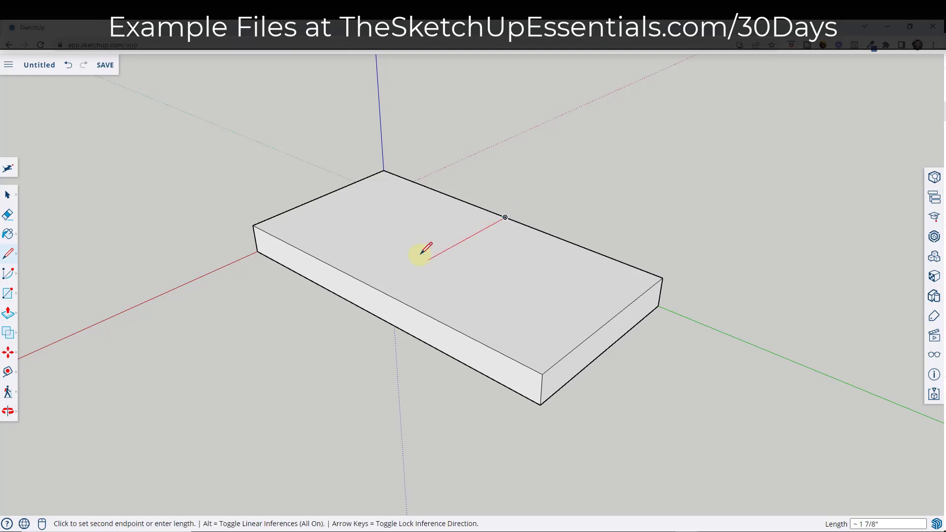
{"action": "left_click", "coordinate": [377, 288]}
{"action": "key", "text": "space"}
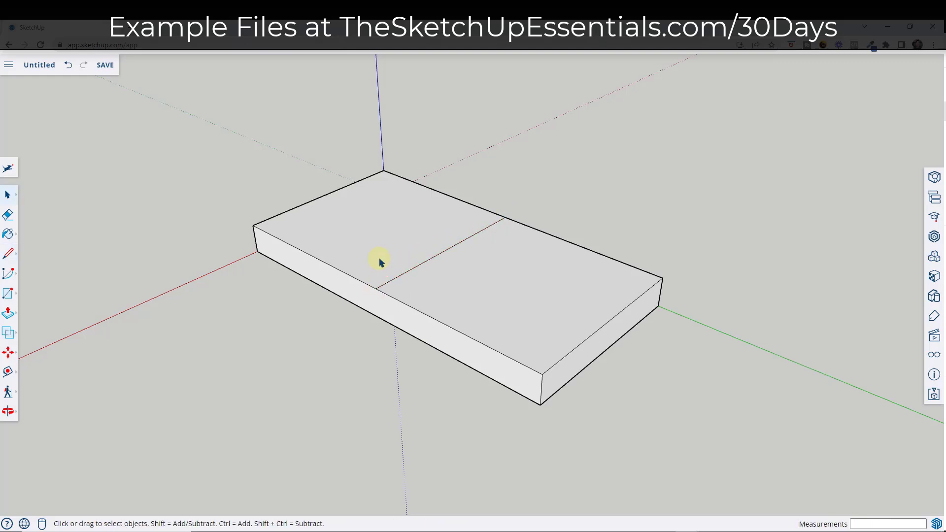
Step: Select the left and right halves of the top face to confirm the split
{"action": "left_click", "coordinate": [380, 261]}
{"action": "left_click", "coordinate": [482, 294]}
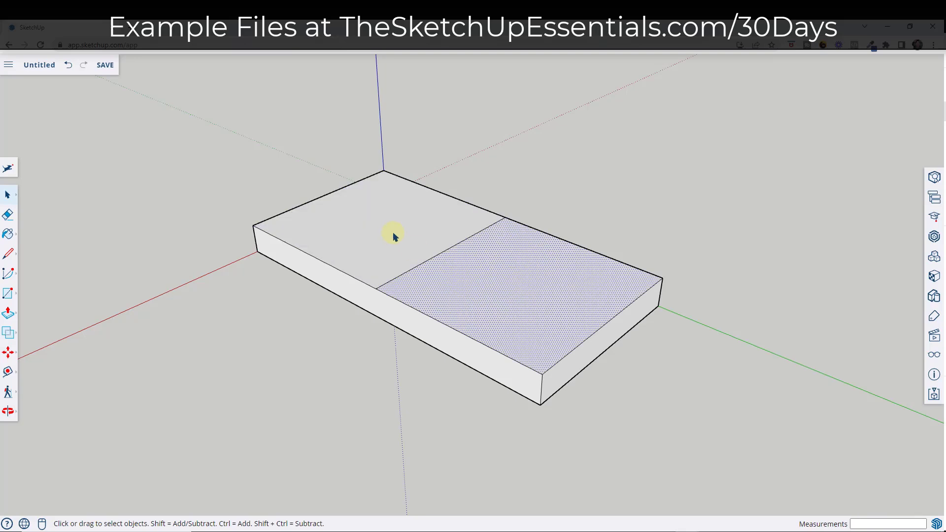
{"action": "left_click", "coordinate": [394, 237]}
{"action": "left_click", "coordinate": [502, 290]}
{"action": "left_click", "coordinate": [394, 233]}
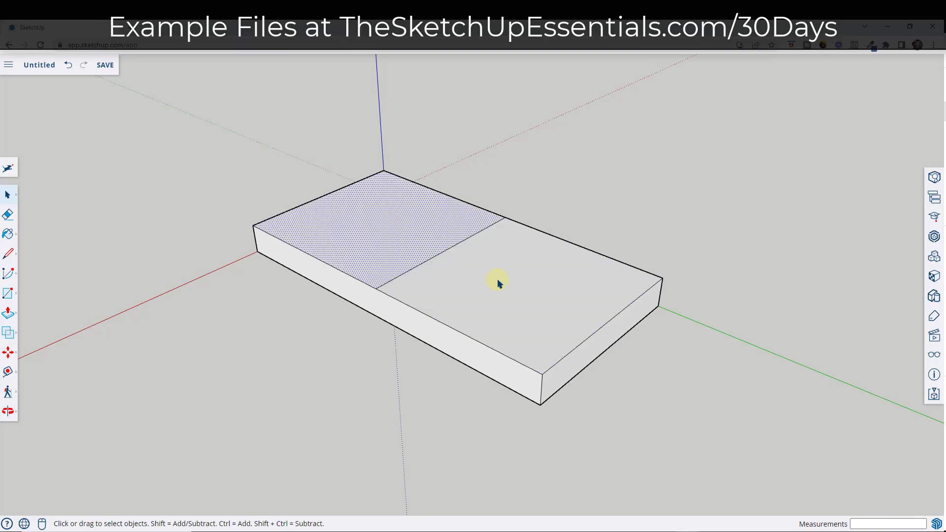
{"action": "left_click", "coordinate": [498, 281]}
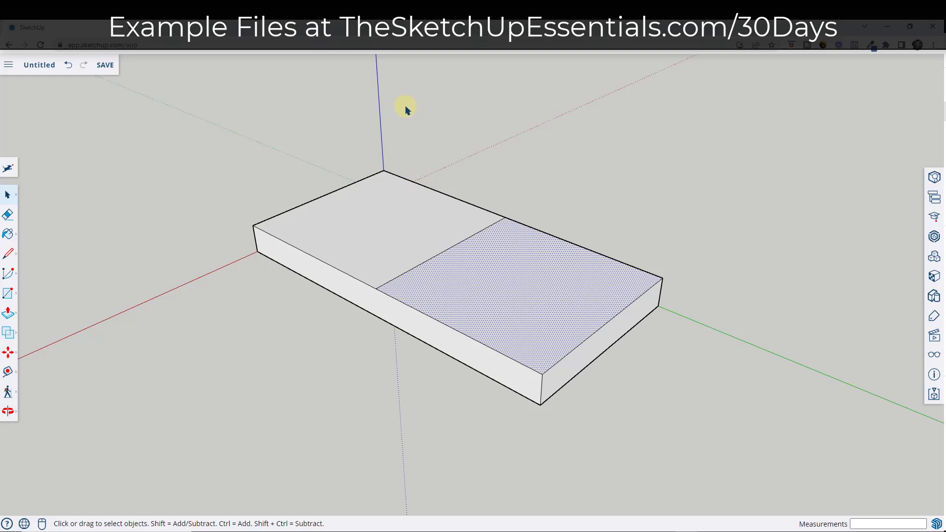
{"action": "left_click", "coordinate": [403, 228]}
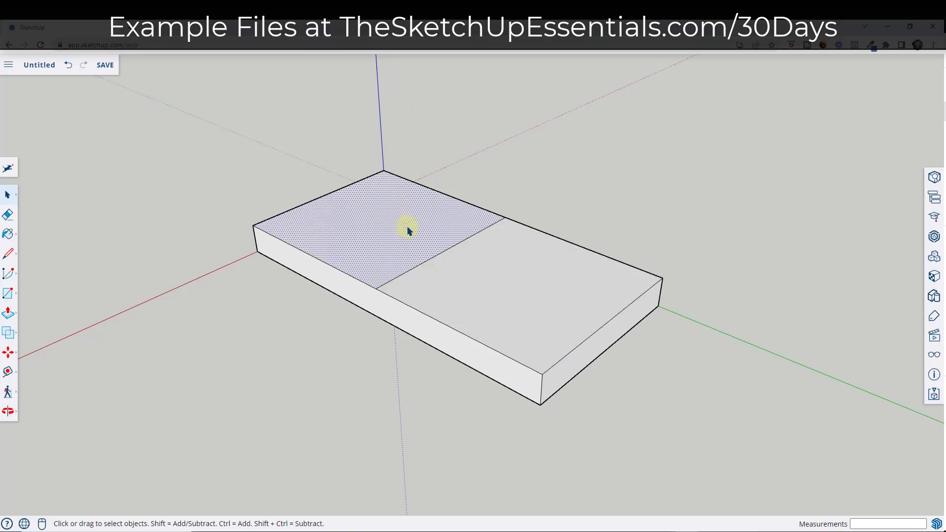
Step: Pull the left top face up 1 inch and orbit to inspect the stepped block
{"action": "key", "text": "p"}
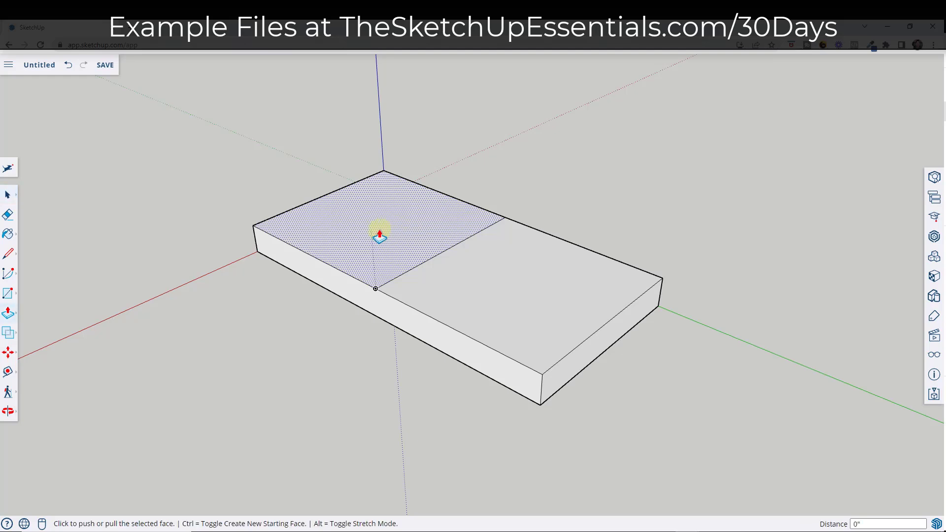
{"action": "left_click", "coordinate": [377, 231]}
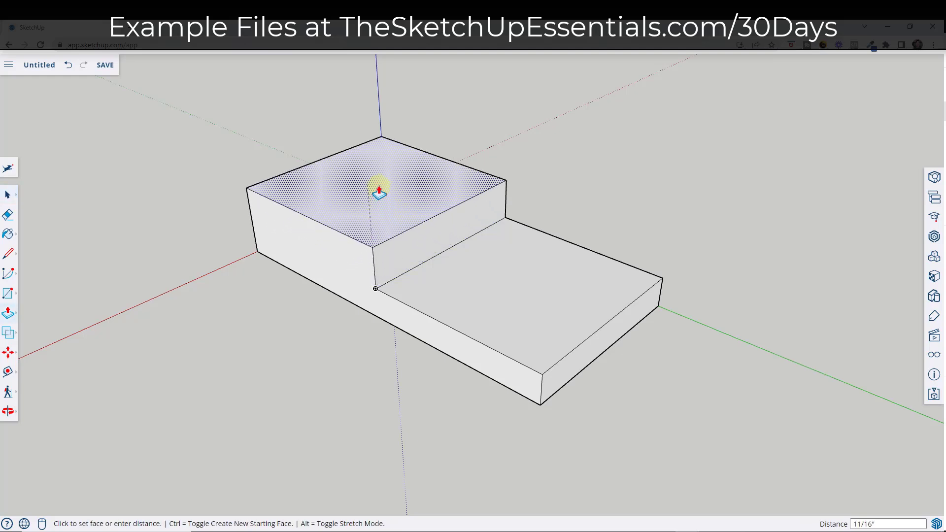
{"action": "type", "text": "1"}
{"action": "key", "text": "Return"}
{"action": "middle_click_drag", "start_coordinate": [529, 343], "coordinate": [502, 294]}
{"action": "key", "text": "space"}
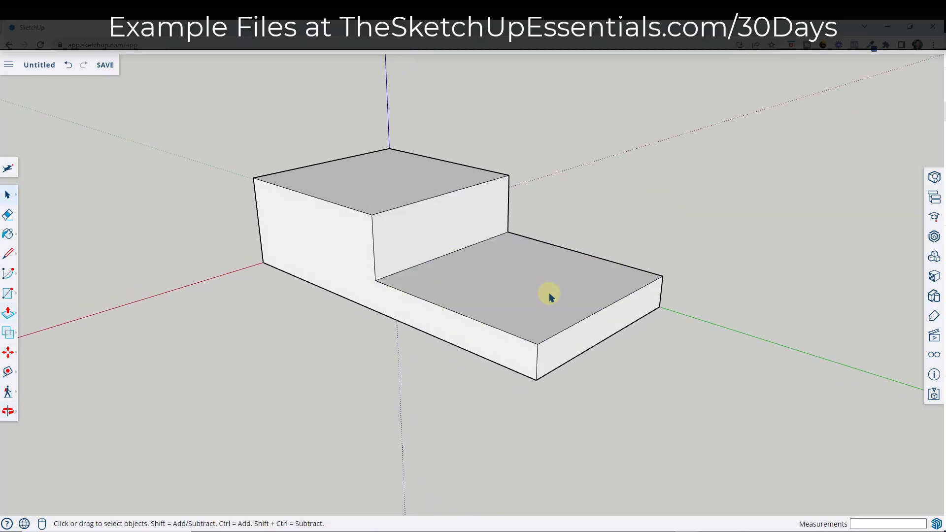
{"action": "middle_click_drag", "start_coordinate": [448, 221], "coordinate": [435, 306]}
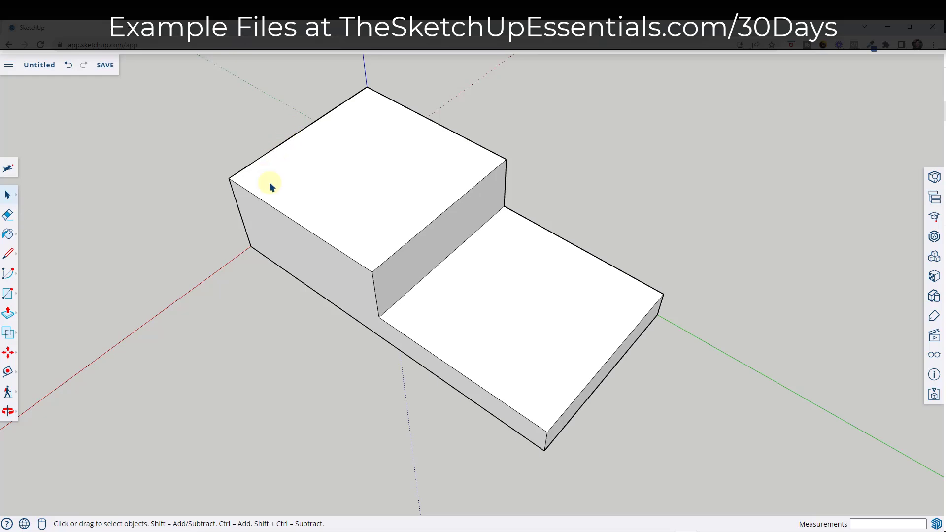
{"action": "middle_click_drag", "start_coordinate": [291, 229], "coordinate": [324, 287]}
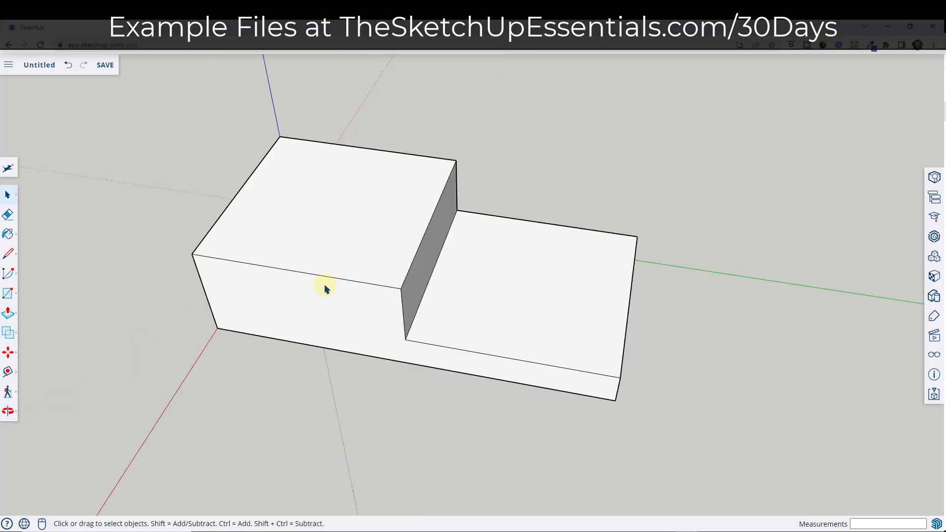
{"action": "left_click", "coordinate": [306, 275]}
Step: Show Entity Info and draw a first half-circle arc from the front-edge midpoint to the back edge
{"action": "left_click", "coordinate": [934, 178]}
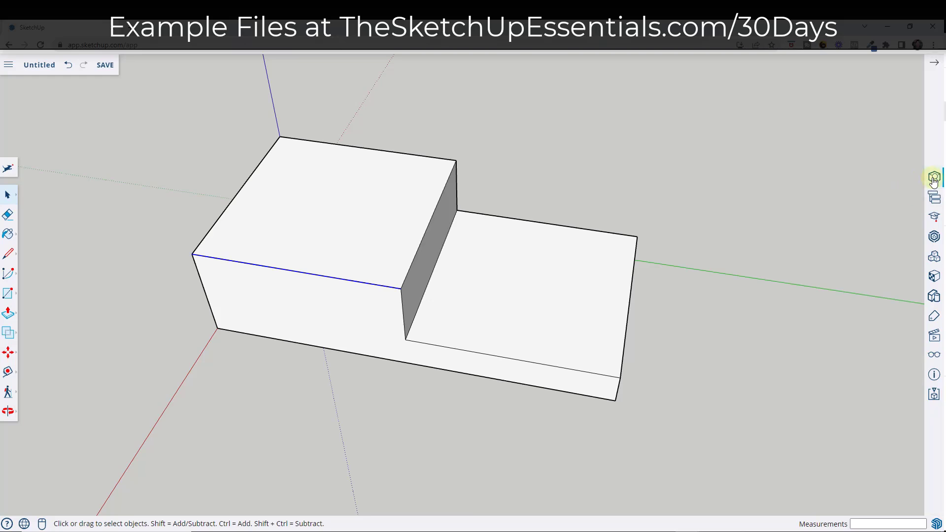
{"action": "left_click", "coordinate": [229, 206]}
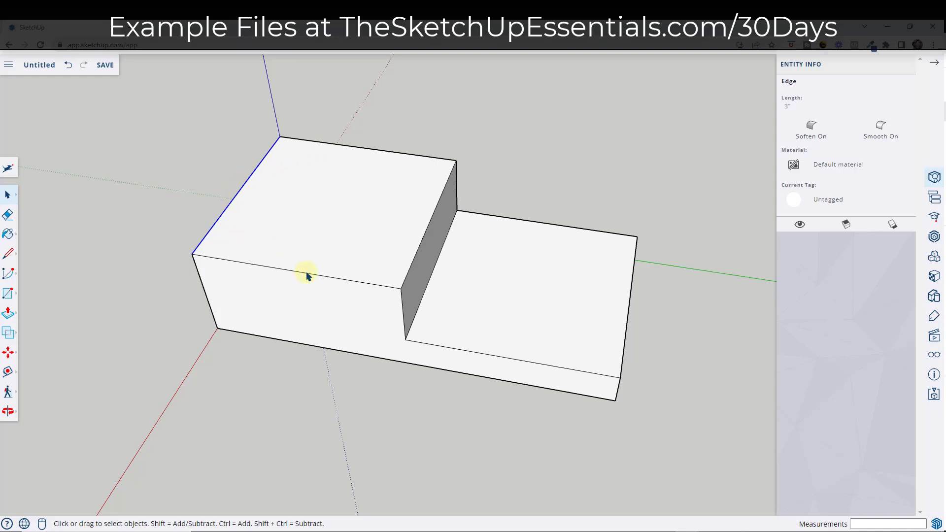
{"action": "middle_click_drag", "start_coordinate": [429, 268], "coordinate": [360, 212]}
{"action": "key", "text": "a"}
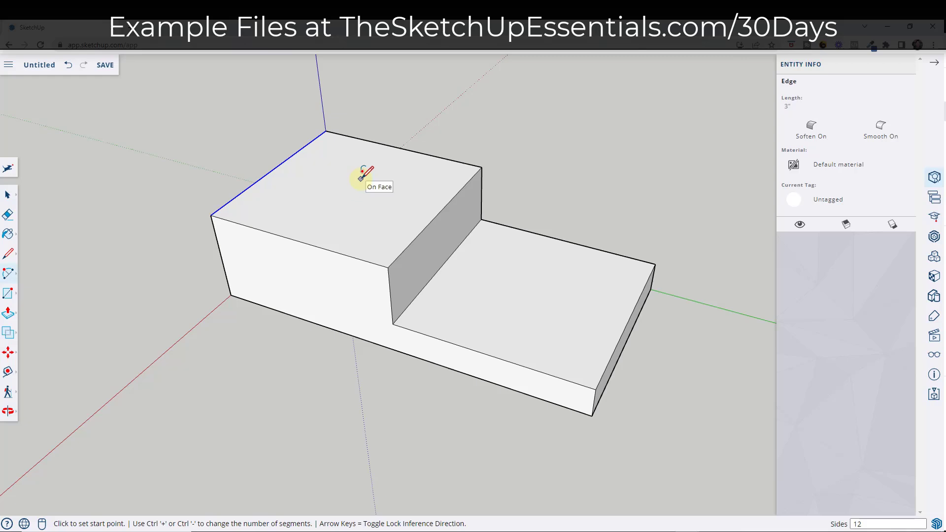
{"action": "left_click", "coordinate": [295, 240]}
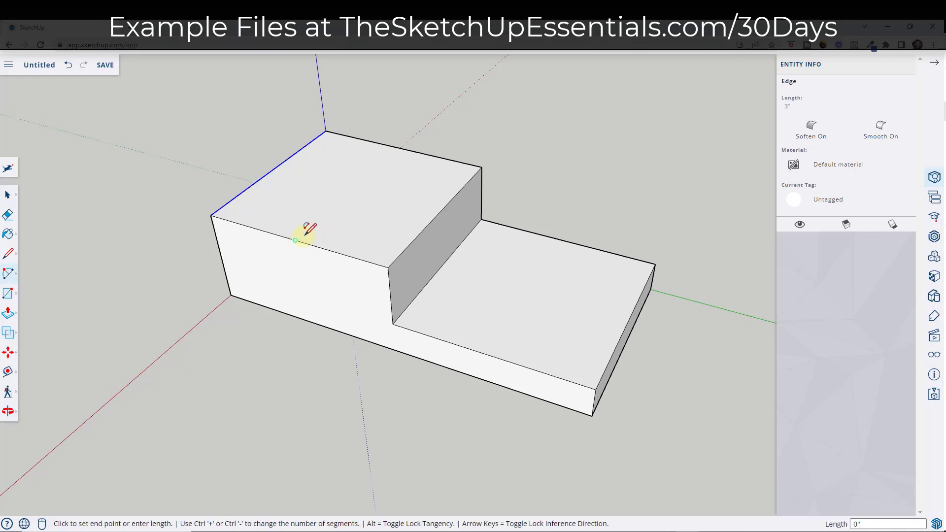
{"action": "left_click", "coordinate": [400, 147]}
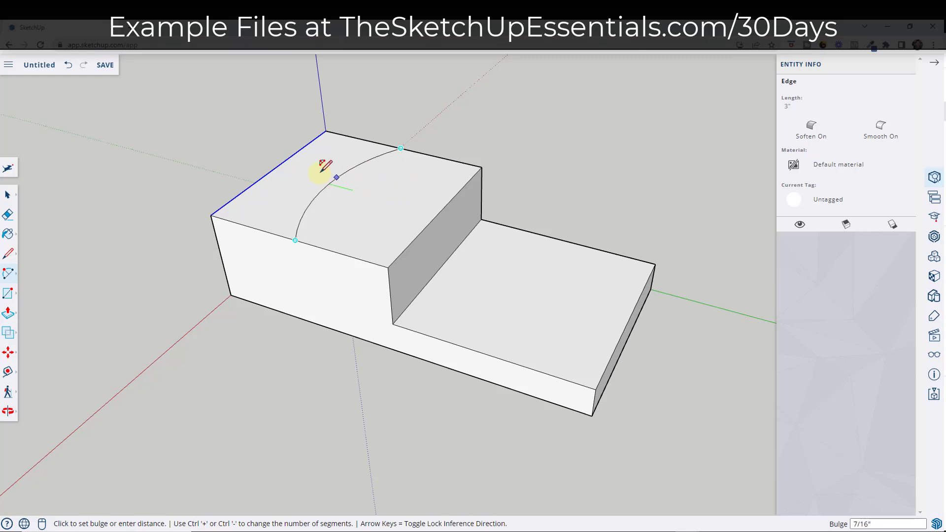
{"action": "left_click", "coordinate": [273, 169]}
{"action": "key", "text": "space"}
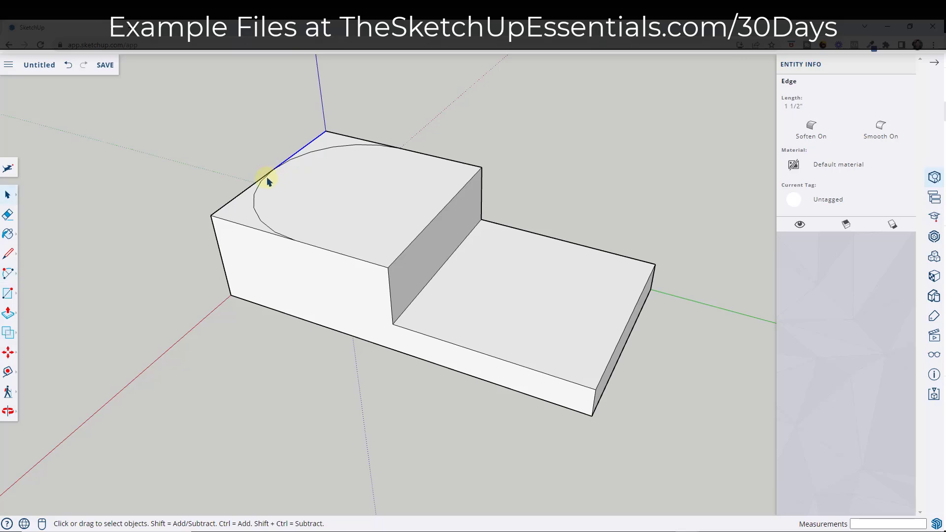
{"action": "middle_click_drag", "start_coordinate": [266, 177], "coordinate": [384, 213]}
{"action": "scroll", "coordinate": [331, 289], "scroll_direction": "up", "scroll_amount": 8}
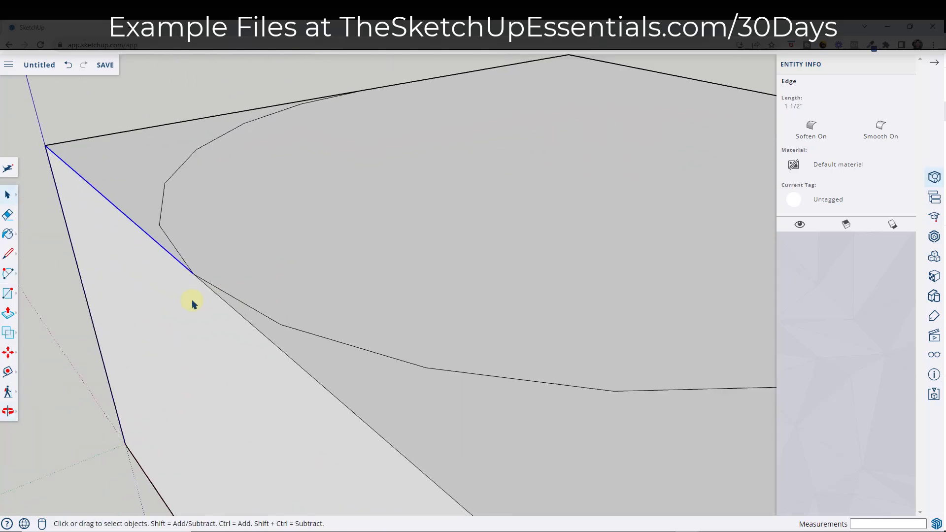
{"action": "scroll", "coordinate": [193, 289], "scroll_direction": "down", "scroll_amount": 6}
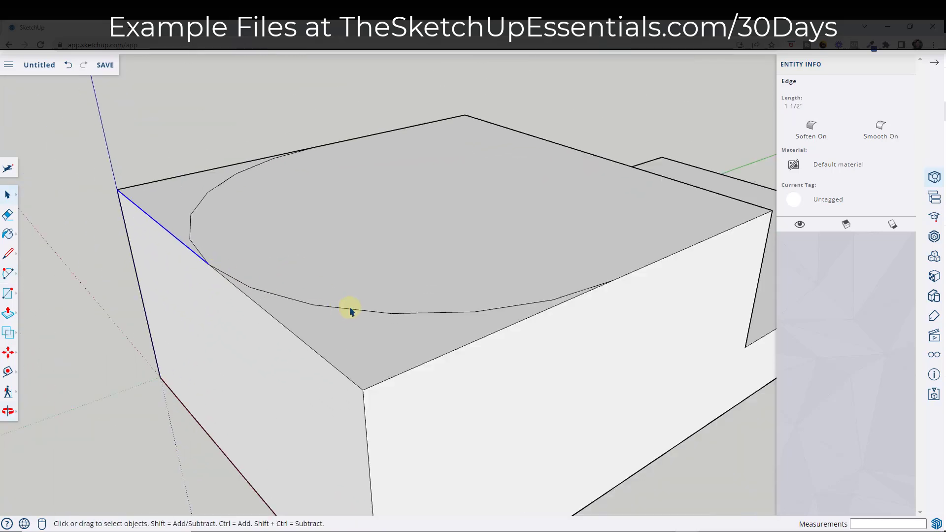
Step: Check the coarse arc's face and edge segments, then undo the arc
{"action": "left_click", "coordinate": [351, 309]}
{"action": "left_click", "coordinate": [337, 309]}
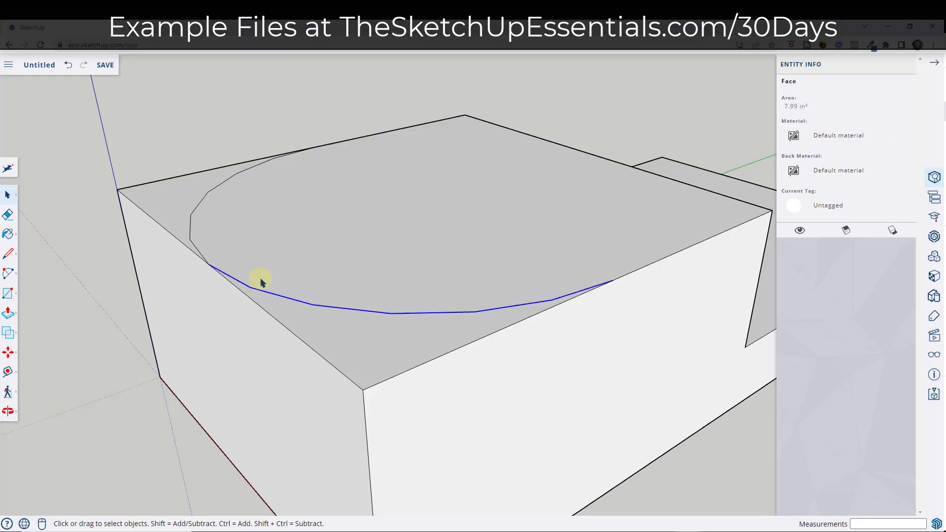
{"action": "left_click", "coordinate": [191, 246]}
{"action": "scroll", "coordinate": [545, 293], "scroll_direction": "up", "scroll_amount": 3}
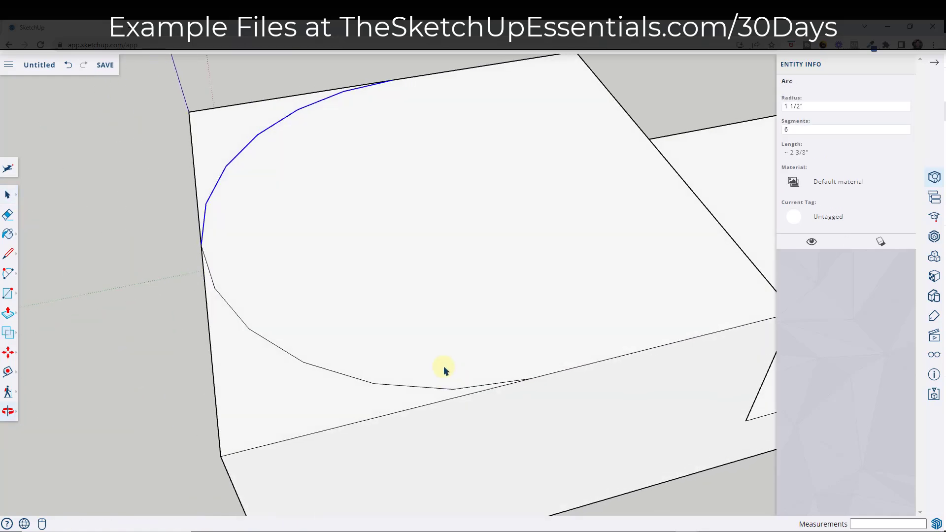
{"action": "left_click", "coordinate": [472, 390]}
{"action": "left_click", "coordinate": [433, 390]}
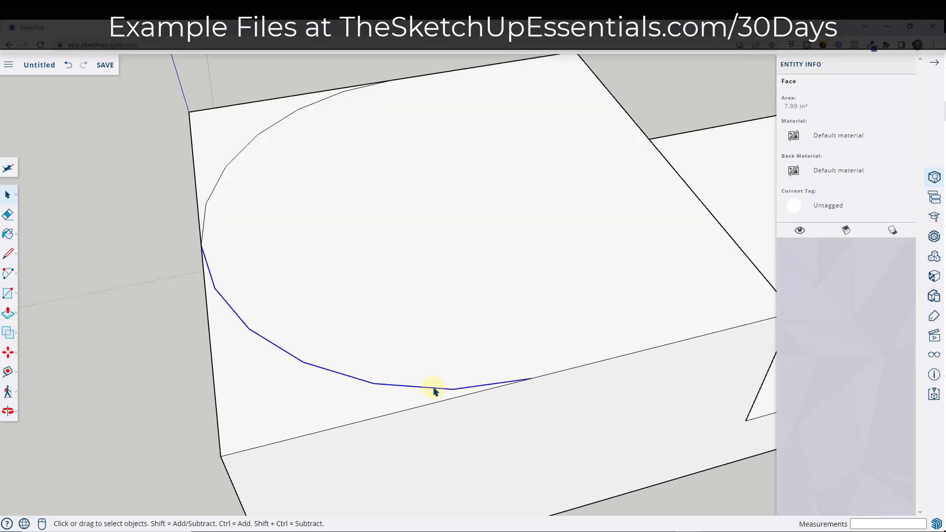
{"action": "scroll", "coordinate": [432, 386], "scroll_direction": "down", "scroll_amount": 2}
{"action": "scroll", "coordinate": [400, 371], "scroll_direction": "down", "scroll_amount": 2}
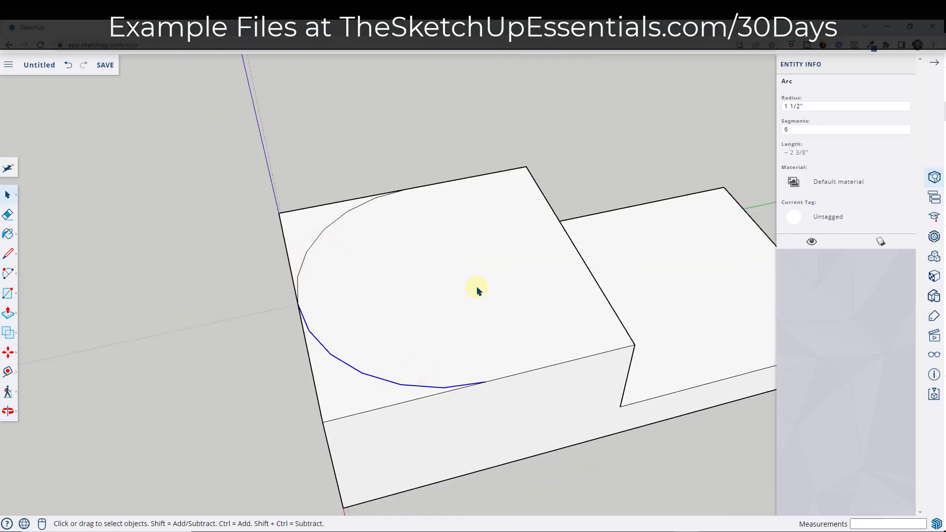
{"action": "key", "text": "ctrl+z"}
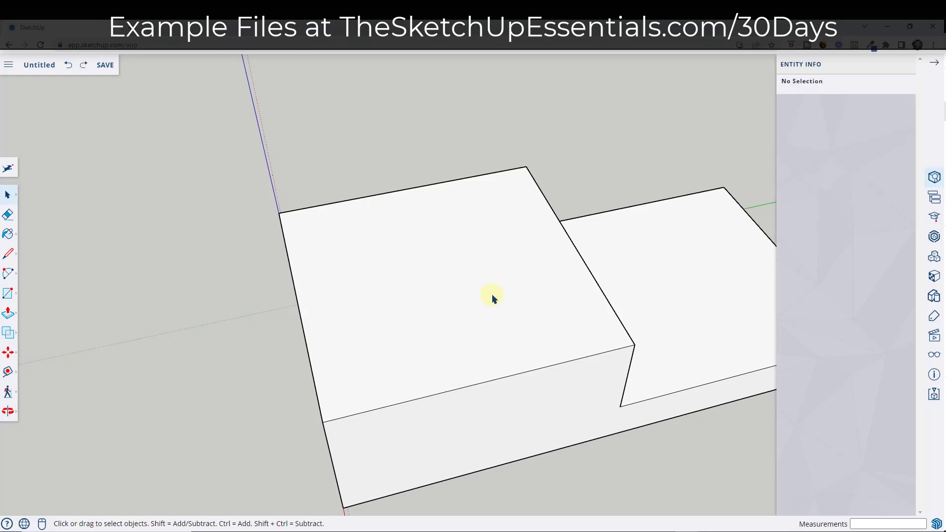
Step: Set arcs to 24 segments and redraw the half-circle from front edge to back edge
{"action": "key", "text": "c"}
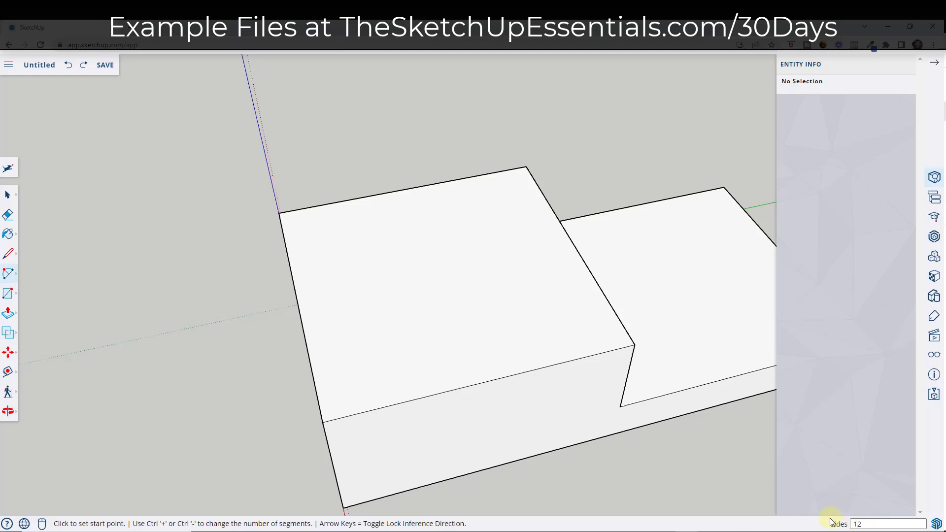
{"action": "left_click", "coordinate": [858, 525]}
{"action": "key", "text": "Return"}
{"action": "left_click", "coordinate": [486, 382]}
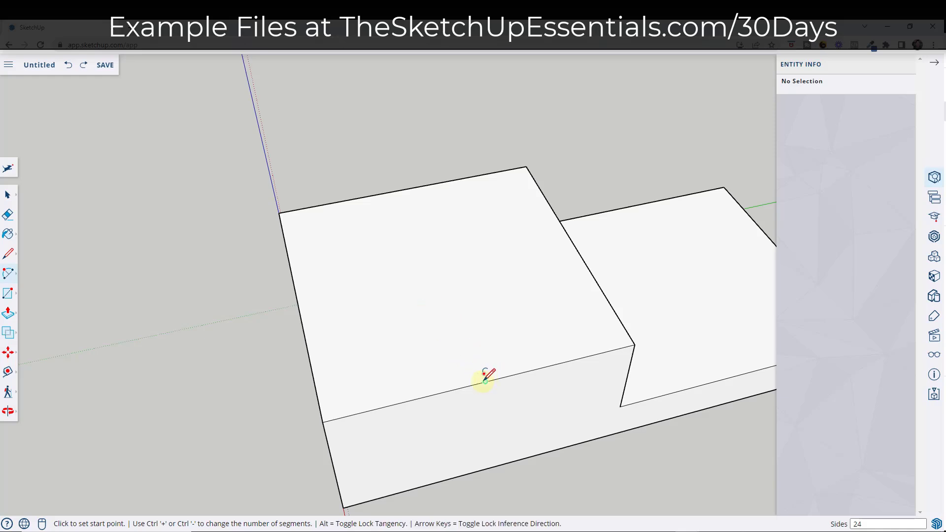
{"action": "left_click", "coordinate": [406, 189]}
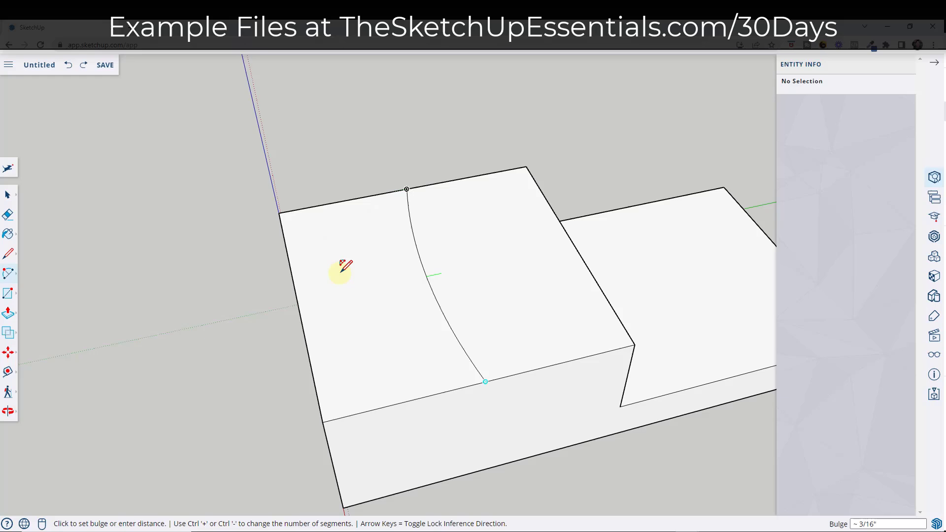
{"action": "left_click", "coordinate": [301, 295]}
{"action": "scroll", "coordinate": [296, 303], "scroll_direction": "up", "scroll_amount": 5}
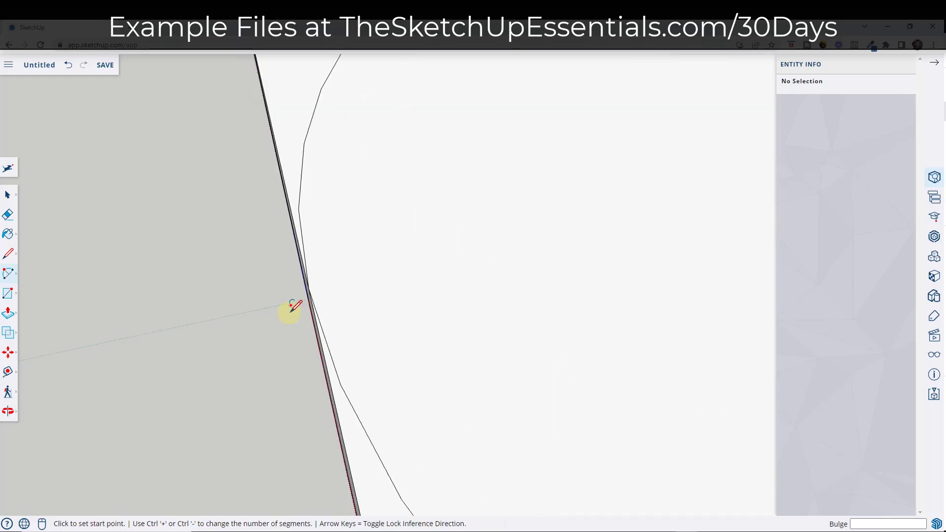
{"action": "scroll", "coordinate": [398, 217], "scroll_direction": "down", "scroll_amount": 3}
{"action": "key", "text": "space"}
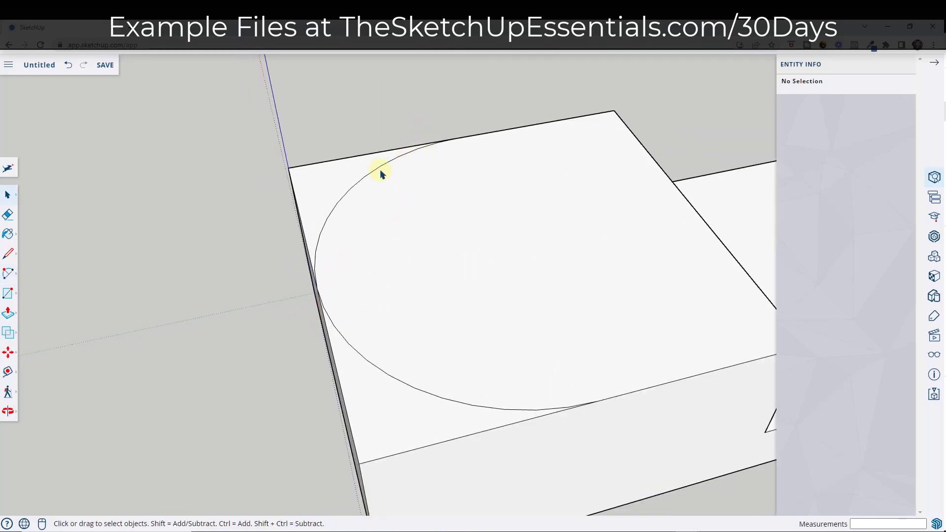
{"action": "scroll", "coordinate": [438, 291], "scroll_direction": "down", "scroll_amount": 2}
{"action": "scroll", "coordinate": [440, 291], "scroll_direction": "down", "scroll_amount": 2}
{"action": "mouse_move", "coordinate": [512, 320]}
{"action": "middle_mouse_down"}
{"action": "mouse_move", "coordinate": [517, 333]}
{"action": "mouse_move", "coordinate": [515, 304]}
{"action": "middle_mouse_up"}
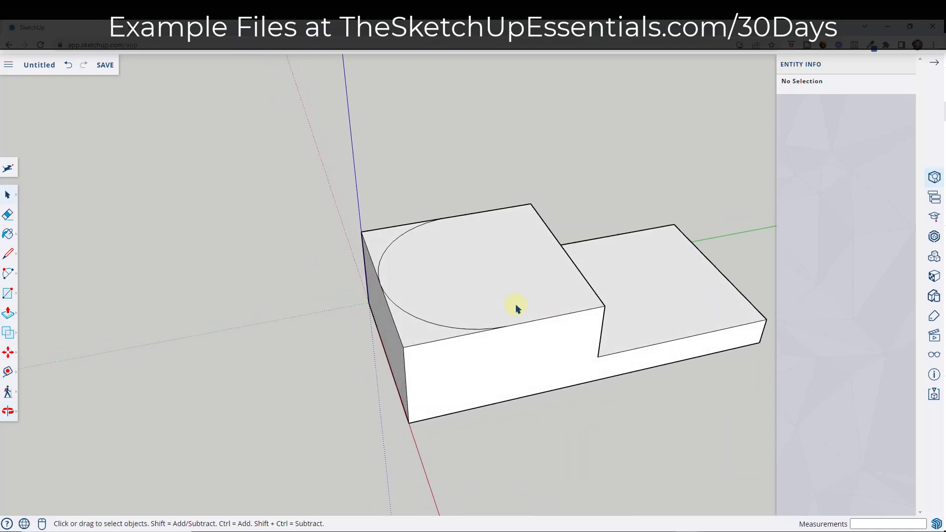
Step: Push both corner slivers outside the half-circle down to the block's bottom
{"action": "key", "text": "p"}
{"action": "left_click", "coordinate": [484, 313]}
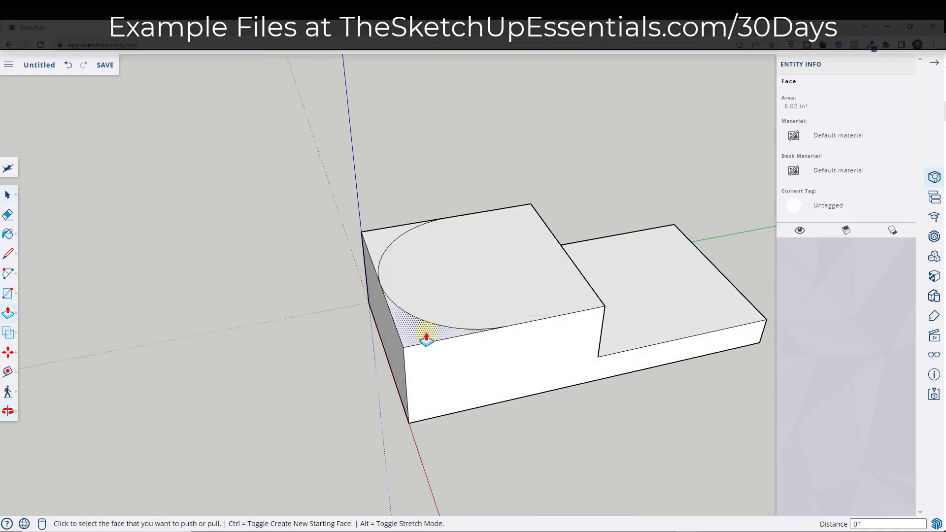
{"action": "left_click", "coordinate": [427, 337]}
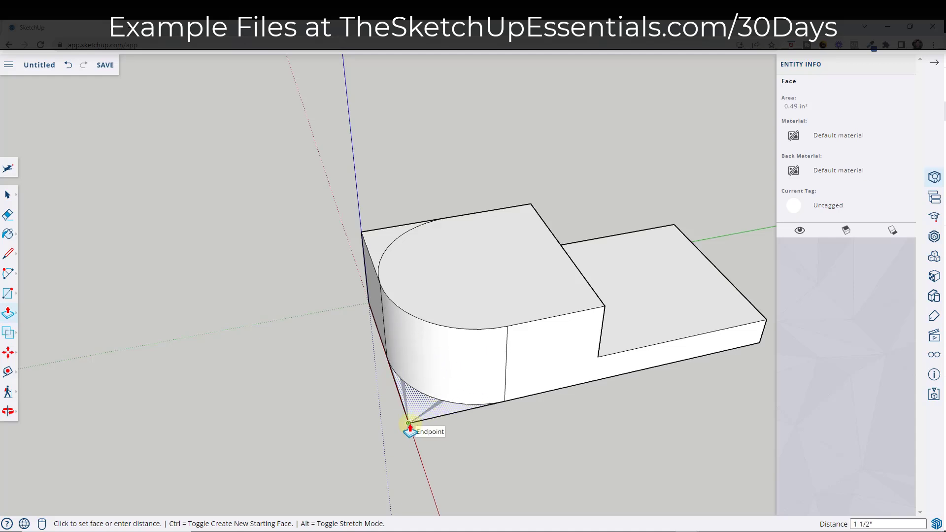
{"action": "left_click", "coordinate": [409, 423]}
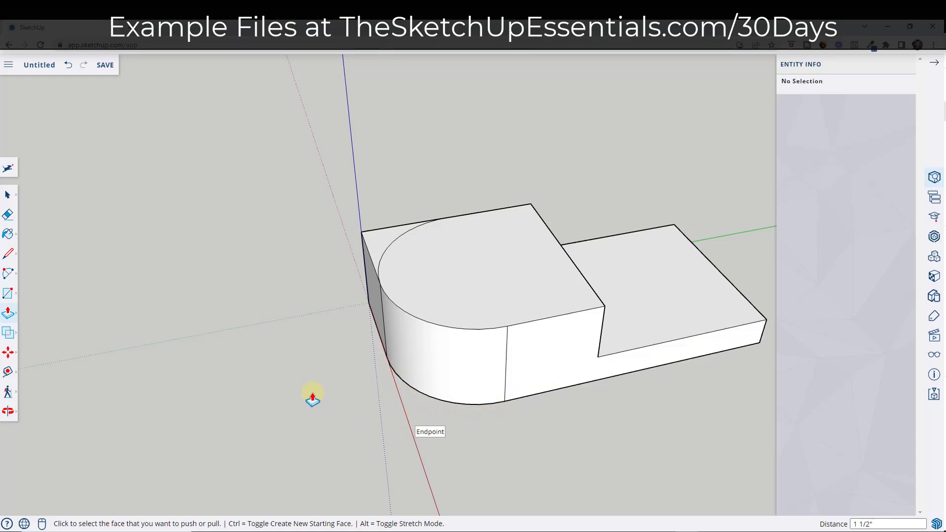
{"action": "double_click", "coordinate": [374, 246]}
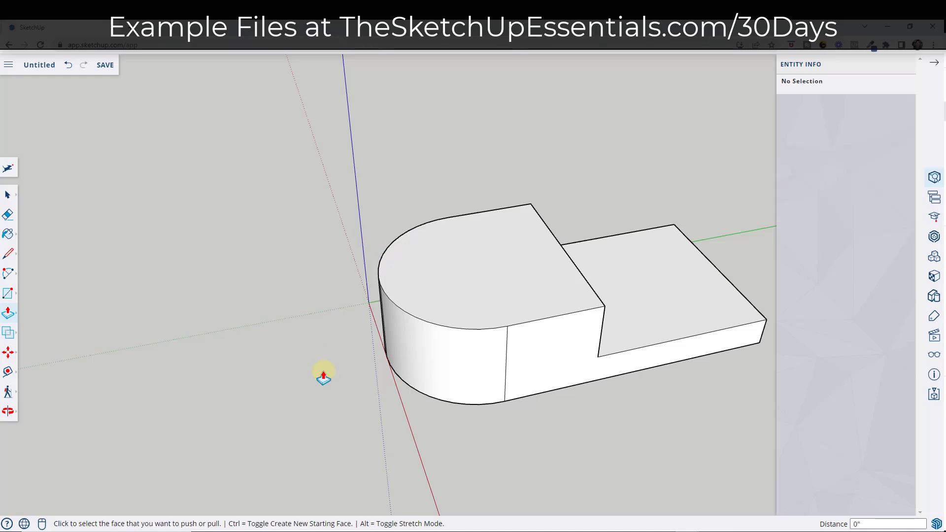
{"action": "middle_click_drag", "start_coordinate": [320, 376], "coordinate": [408, 320]}
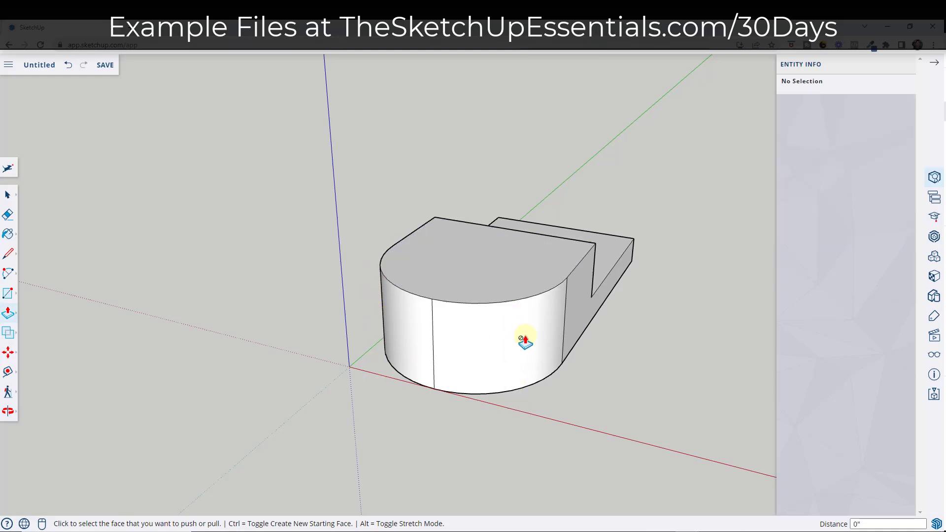
{"action": "middle_click_drag", "start_coordinate": [652, 391], "coordinate": [635, 436]}
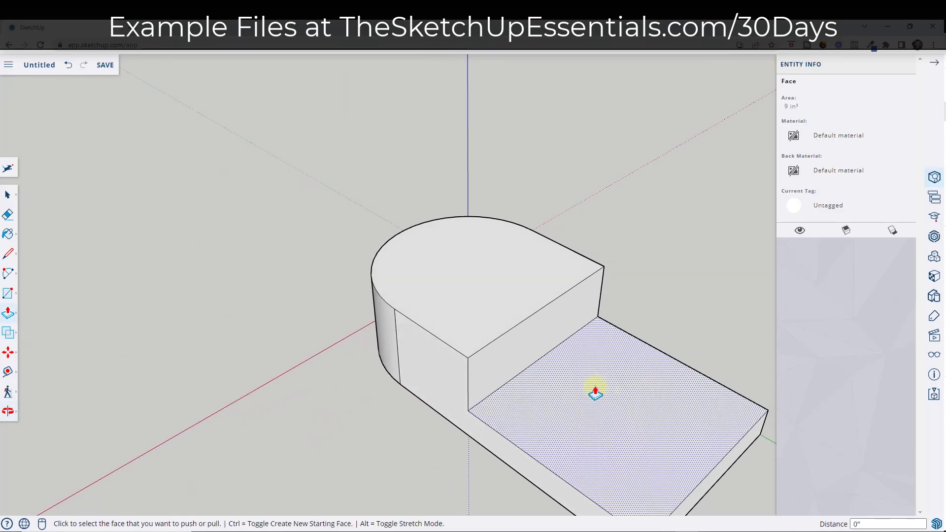
{"action": "key", "text": "space"}
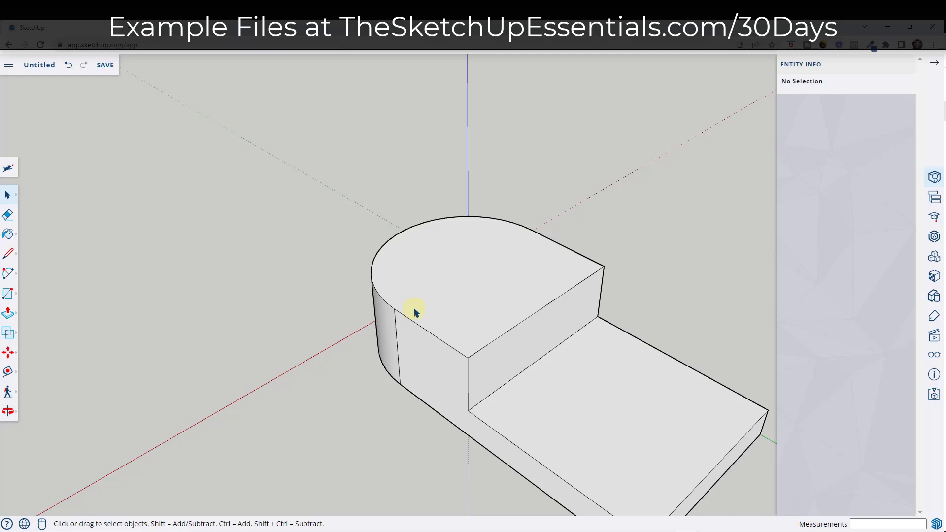
Step: Use Find Center on the rounded end's arc edge to mark its centre point
{"action": "key", "text": "c"}
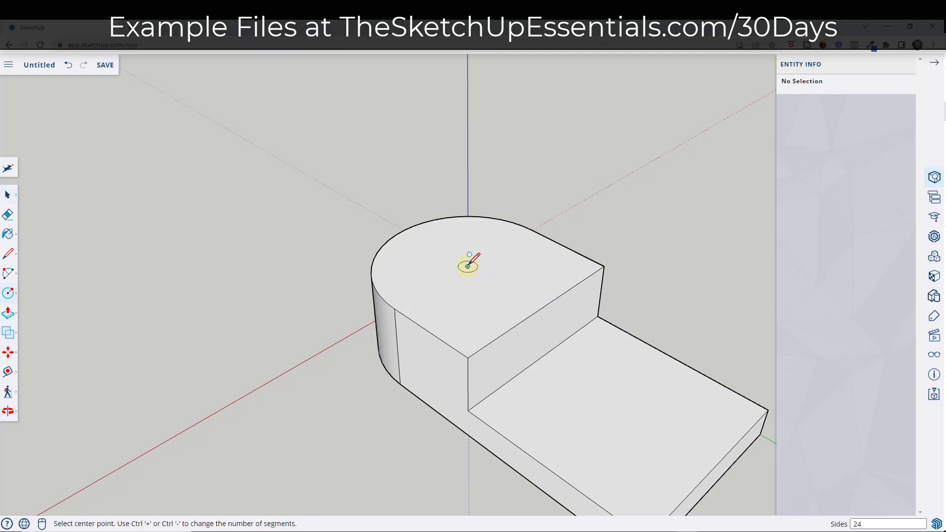
{"action": "key", "text": "space"}
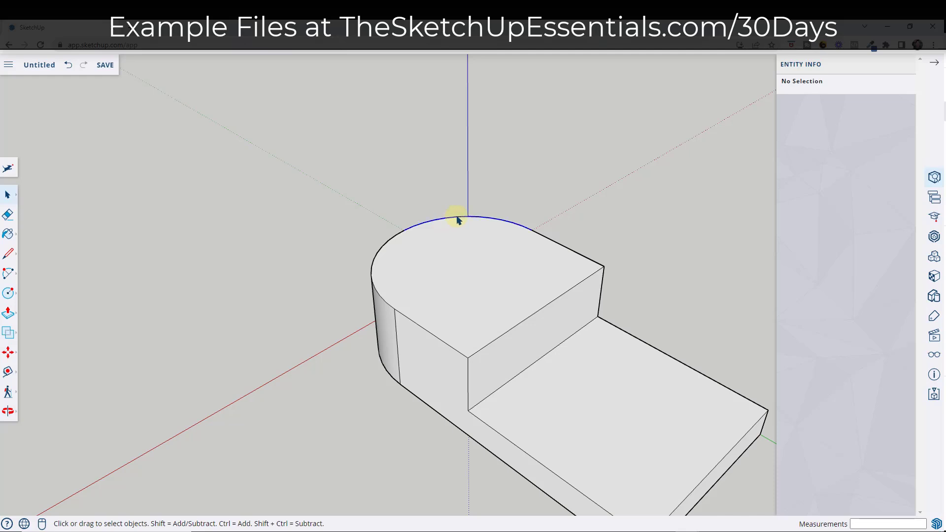
{"action": "left_click", "coordinate": [457, 220]}
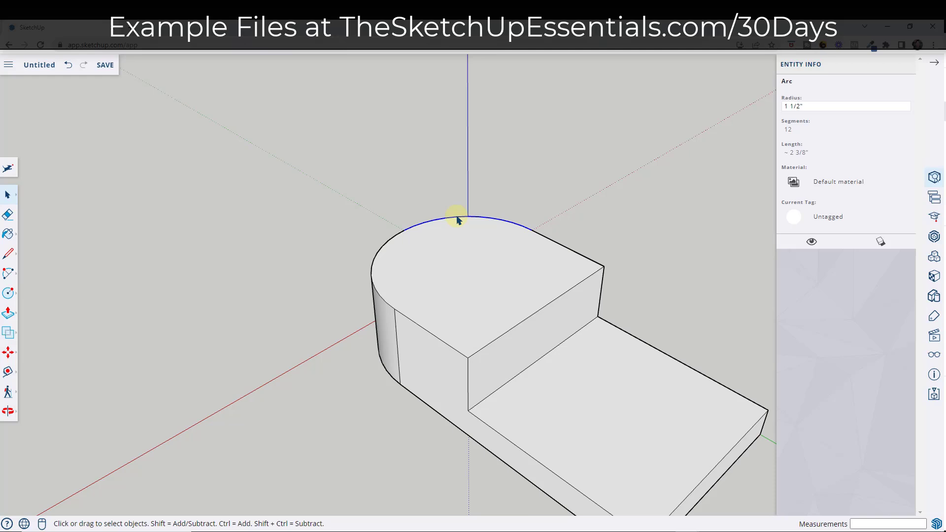
{"action": "right_click", "coordinate": [457, 220]}
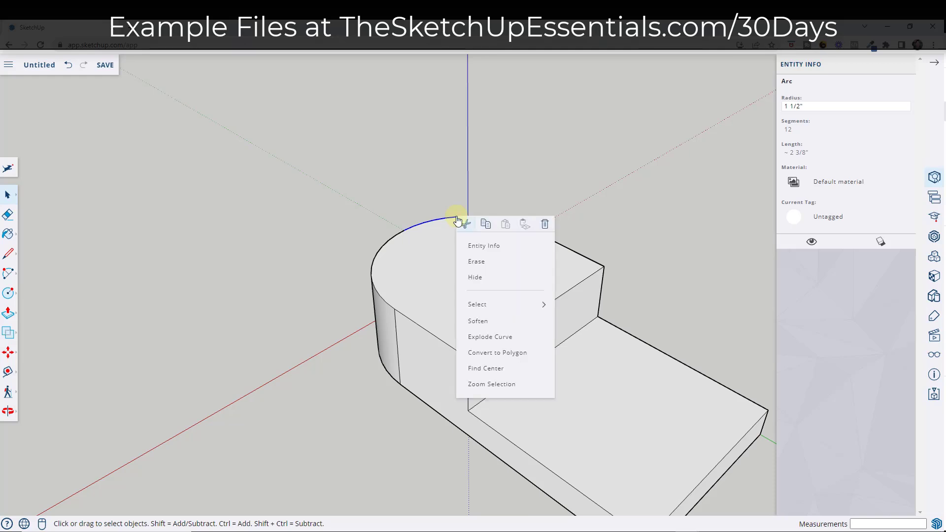
{"action": "left_click", "coordinate": [494, 373]}
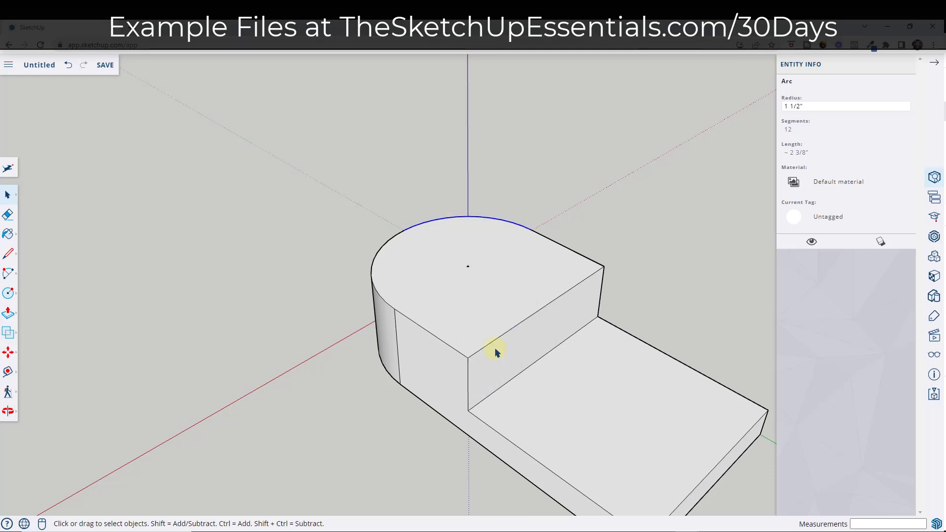
{"action": "scroll", "coordinate": [485, 264], "scroll_direction": "up", "scroll_amount": 5}
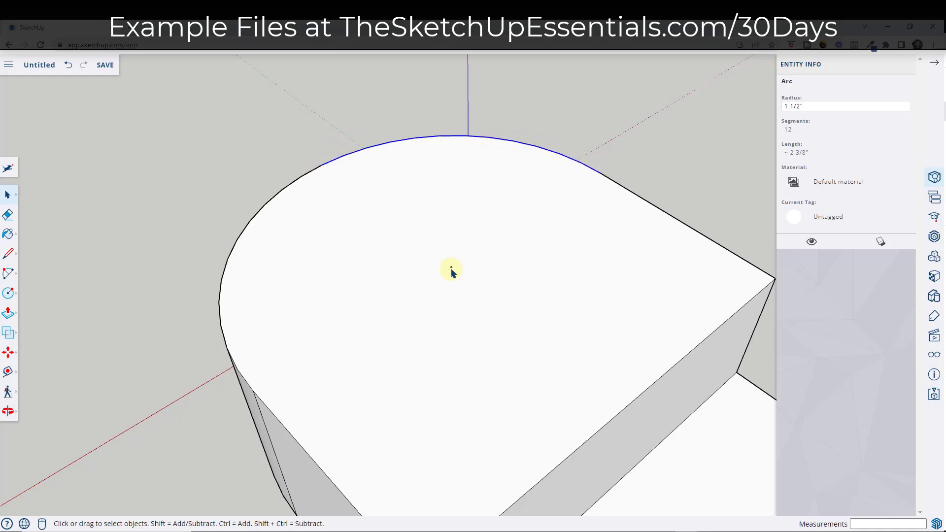
Step: Draw a 1-inch-radius circle centred on the arc's centre point
{"action": "key", "text": "c"}
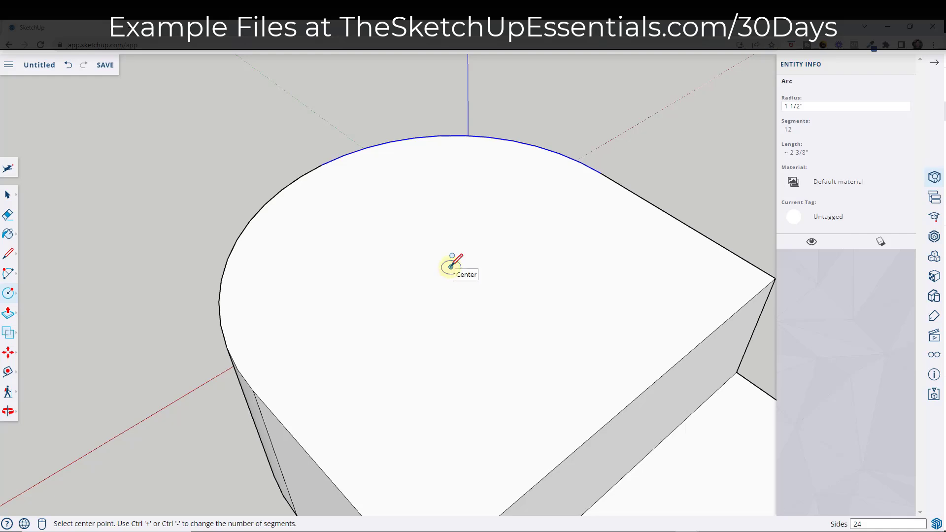
{"action": "left_click", "coordinate": [451, 267]}
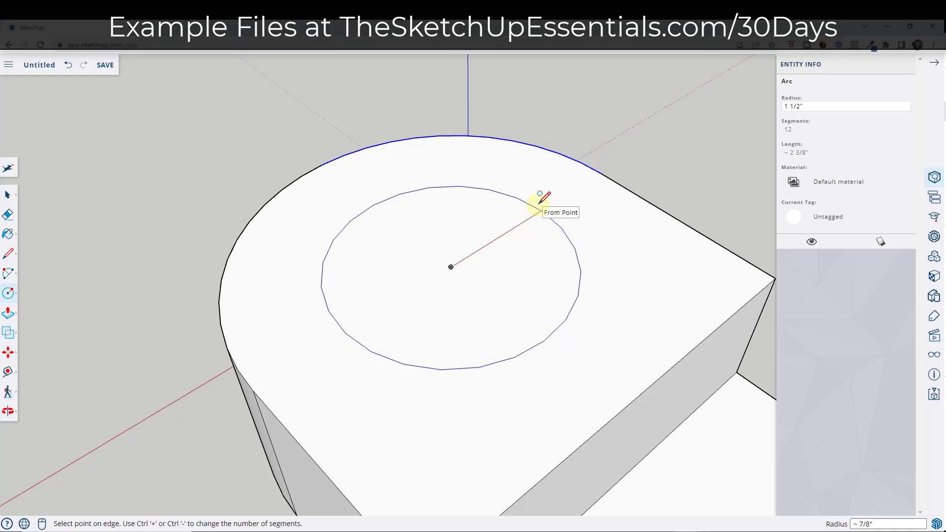
{"action": "key", "text": "Return"}
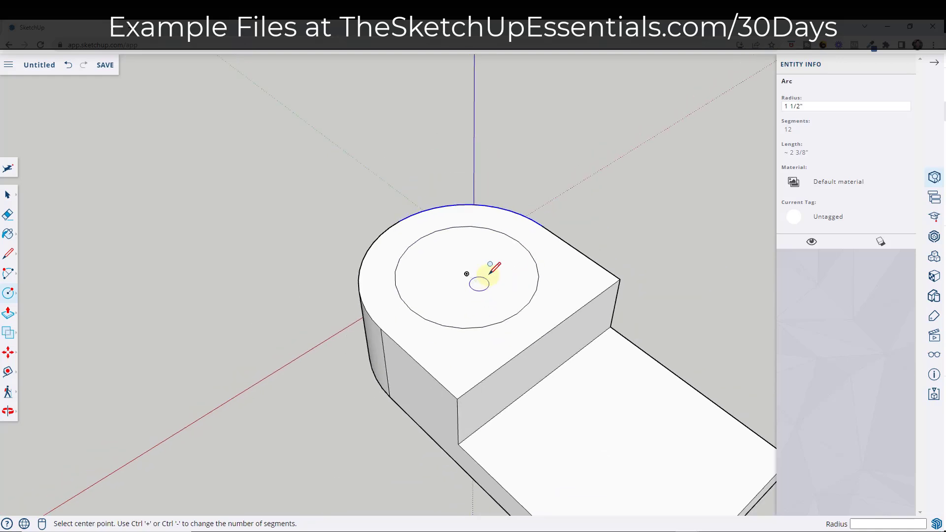
{"action": "scroll", "coordinate": [464, 286], "scroll_direction": "down", "scroll_amount": 5}
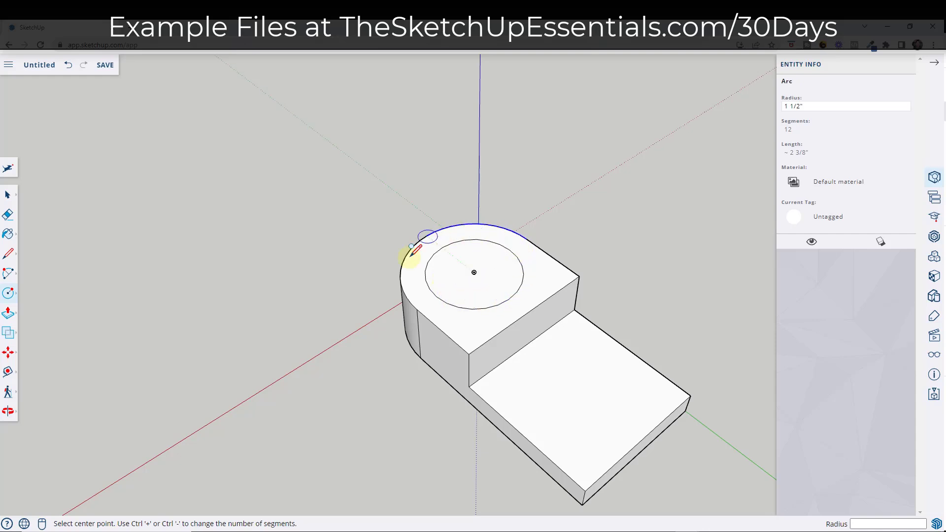
{"action": "key", "text": "space"}
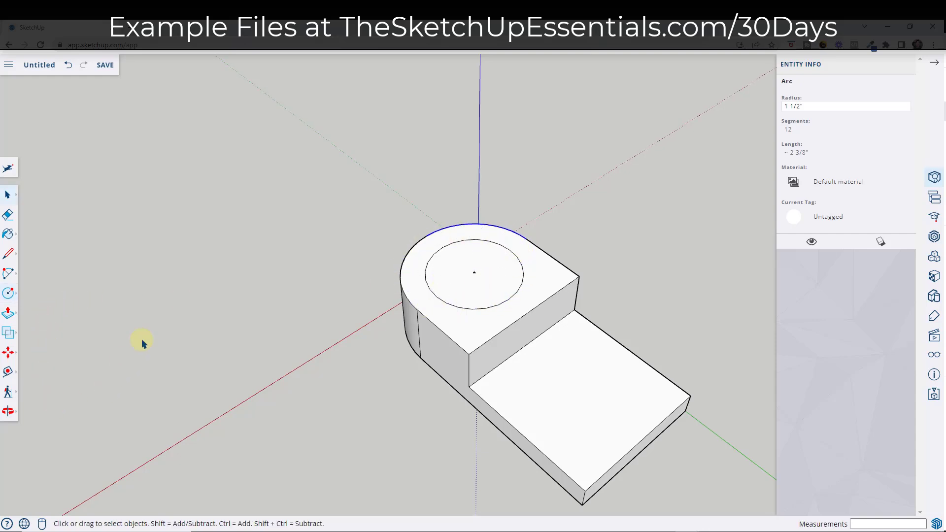
Step: Add a 2-inch diameter dimension to the circle to check it, then erase it
{"action": "left_click", "coordinate": [8, 378]}
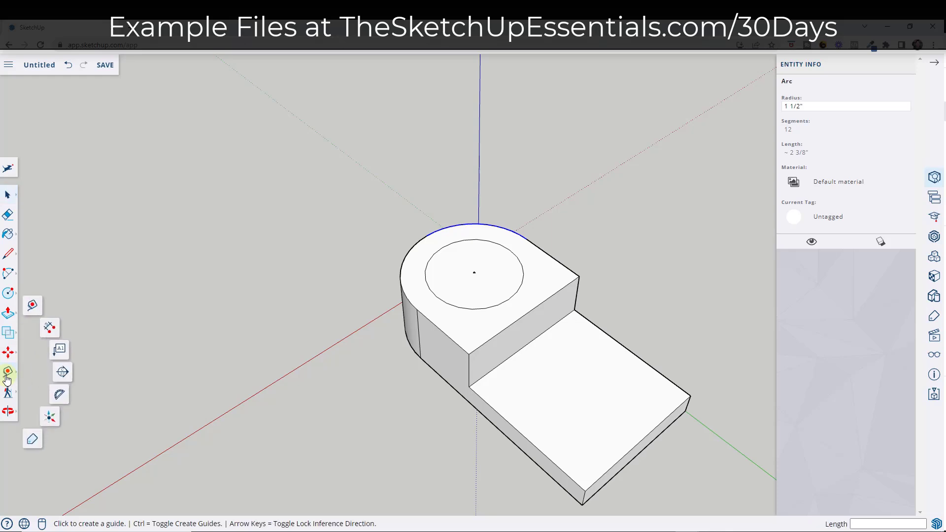
{"action": "left_click", "coordinate": [51, 332]}
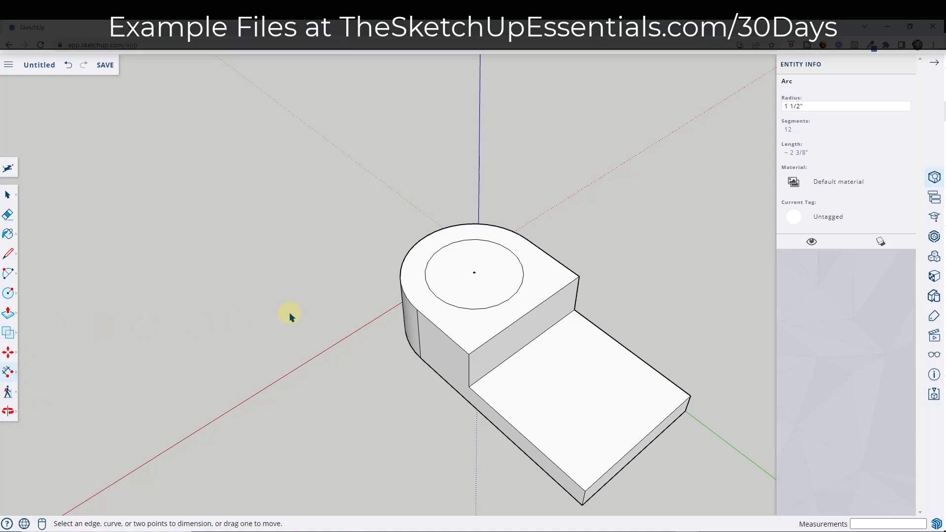
{"action": "left_click", "coordinate": [441, 300]}
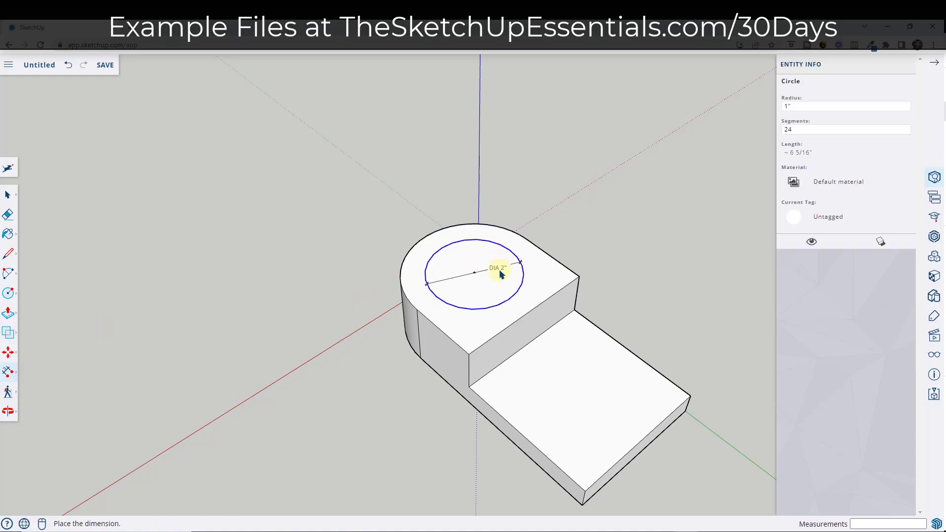
{"action": "left_click", "coordinate": [502, 278]}
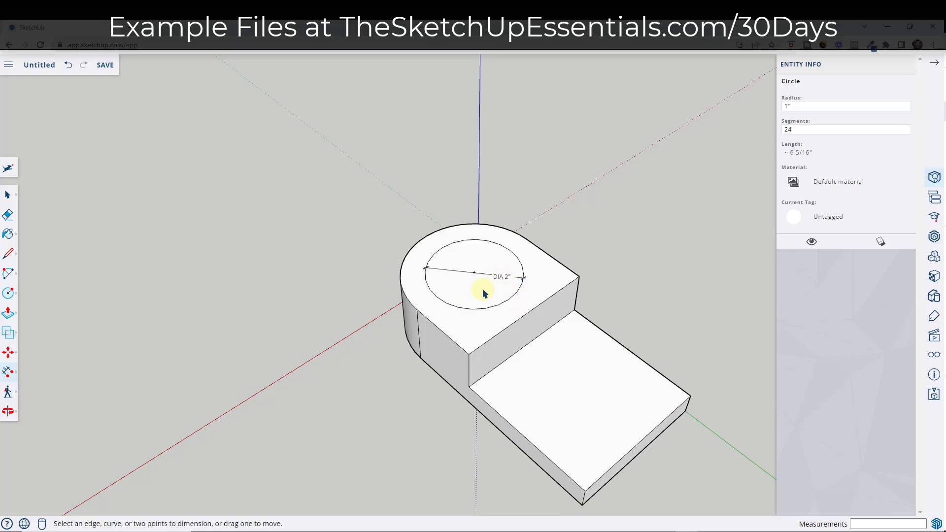
{"action": "key", "text": "e"}
{"action": "left_click", "coordinate": [495, 275]}
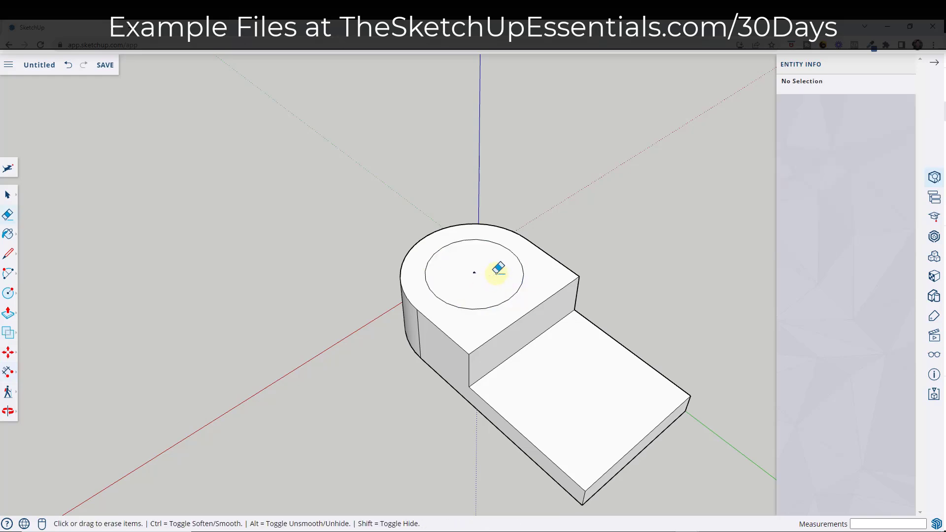
{"action": "key", "text": "space"}
Step: Push the 2-inch circle down through the upper block's rounded end to bore a hole
{"action": "key", "text": "p"}
{"action": "left_click", "coordinate": [473, 282]}
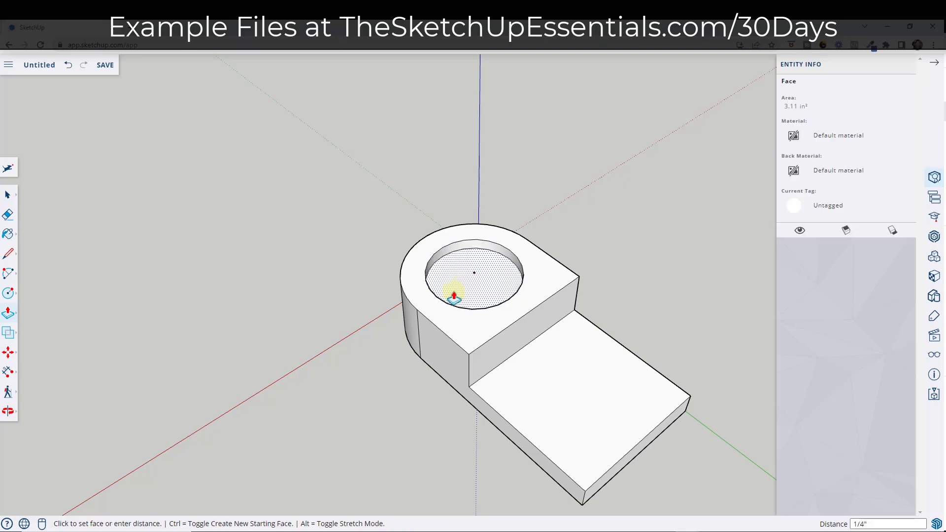
{"action": "left_click", "coordinate": [420, 359]}
{"action": "middle_click_drag", "start_coordinate": [502, 250], "coordinate": [494, 166]}
{"action": "key", "text": "space"}
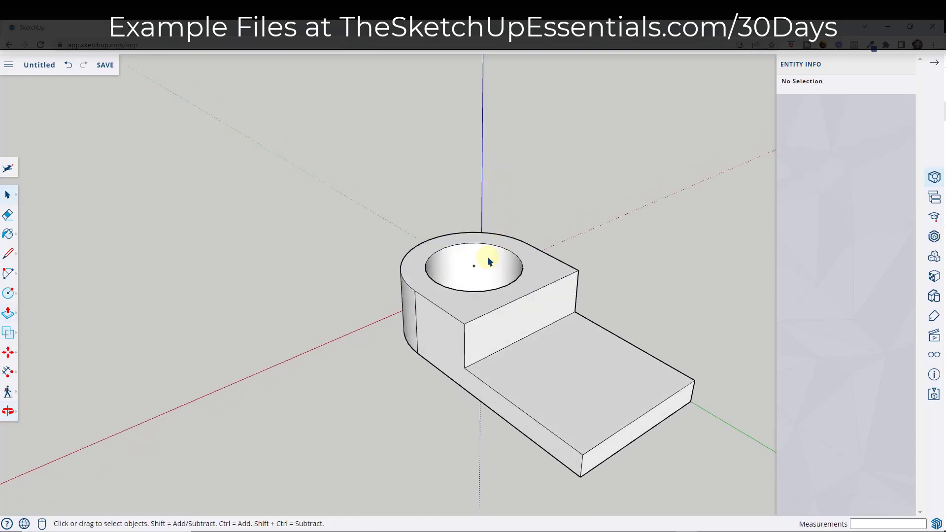
{"action": "key", "text": "e"}
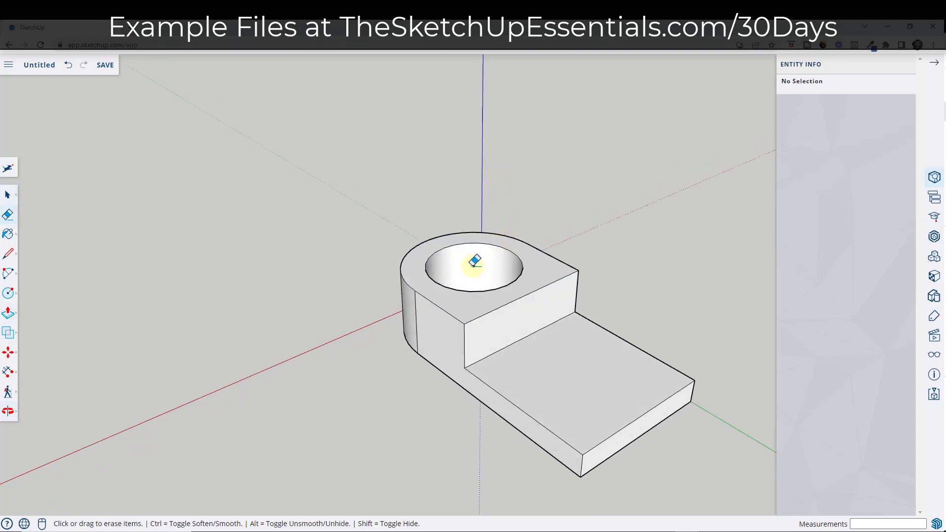
{"action": "scroll", "coordinate": [481, 213], "scroll_direction": "down", "scroll_amount": 1}
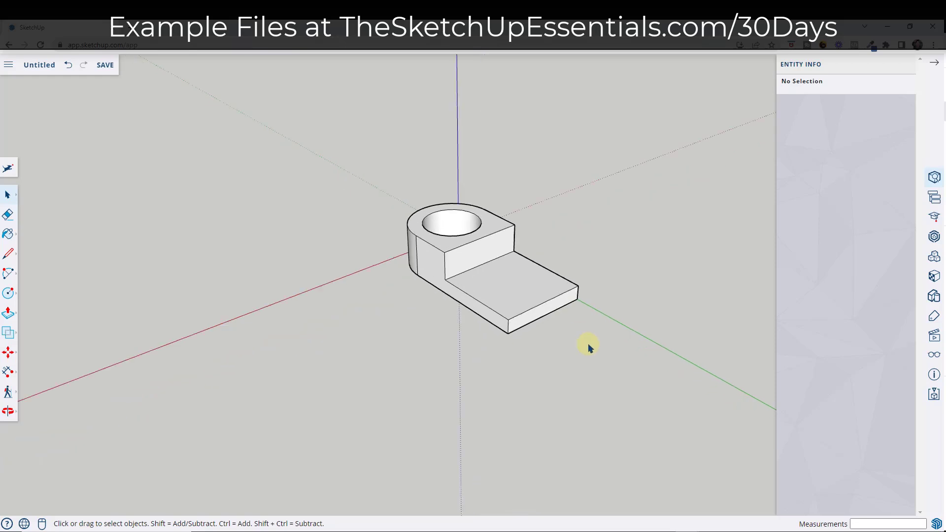
{"action": "scroll", "coordinate": [474, 289], "scroll_direction": "up", "scroll_amount": 1}
{"action": "middle_click_drag", "start_coordinate": [474, 290], "coordinate": [525, 318]}
{"action": "scroll", "coordinate": [525, 318], "scroll_direction": "up", "scroll_amount": 2}
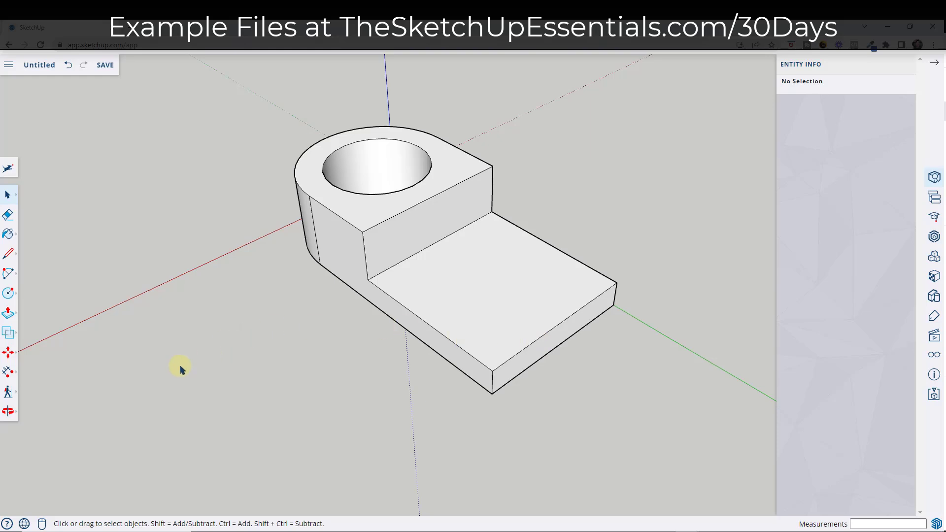
Step: Place construction guides 1 inch in from the lower step's front and end edges
{"action": "left_click", "coordinate": [8, 375]}
{"action": "left_click", "coordinate": [33, 307]}
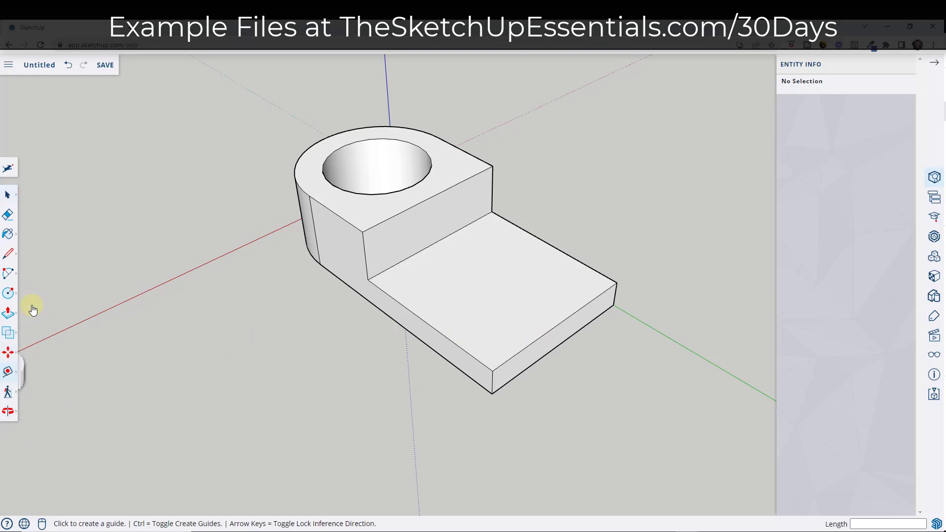
{"action": "left_click", "coordinate": [546, 325]}
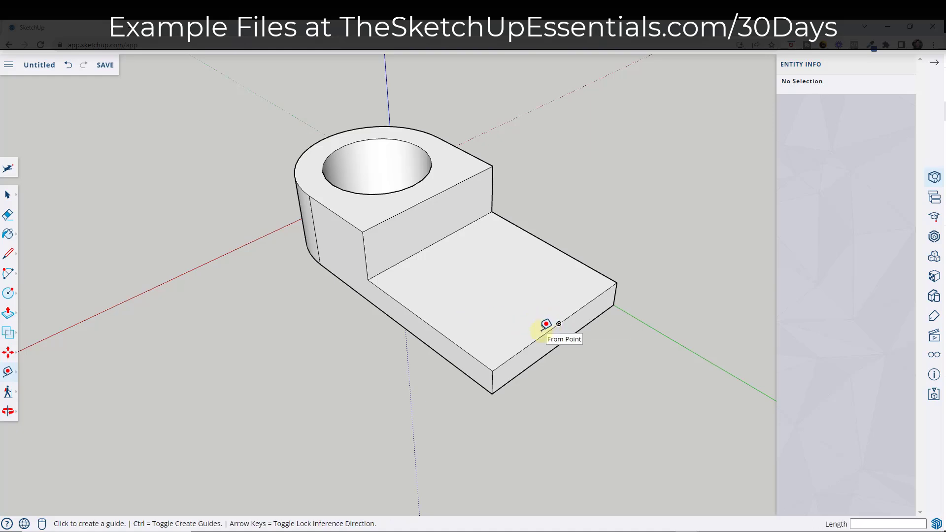
{"action": "left_click", "coordinate": [541, 334]}
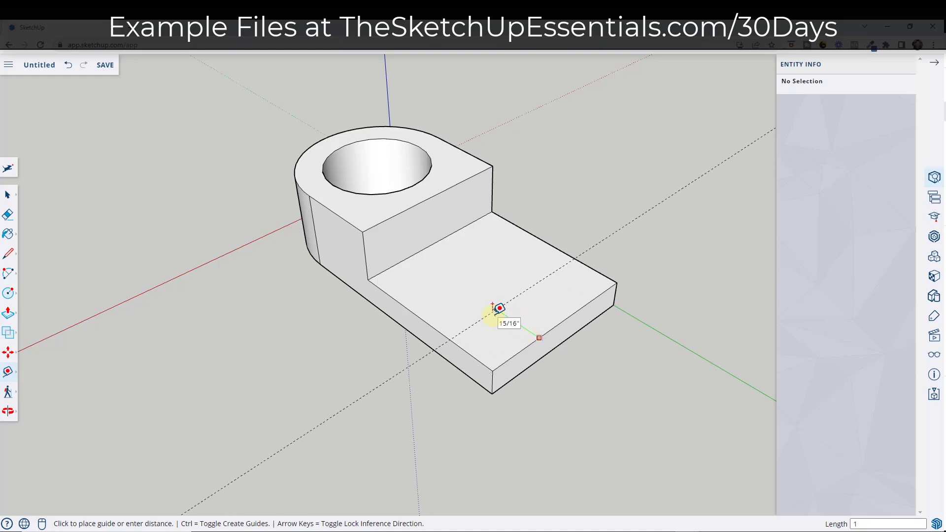
{"action": "type", "text": "1"}
{"action": "key", "text": "Return"}
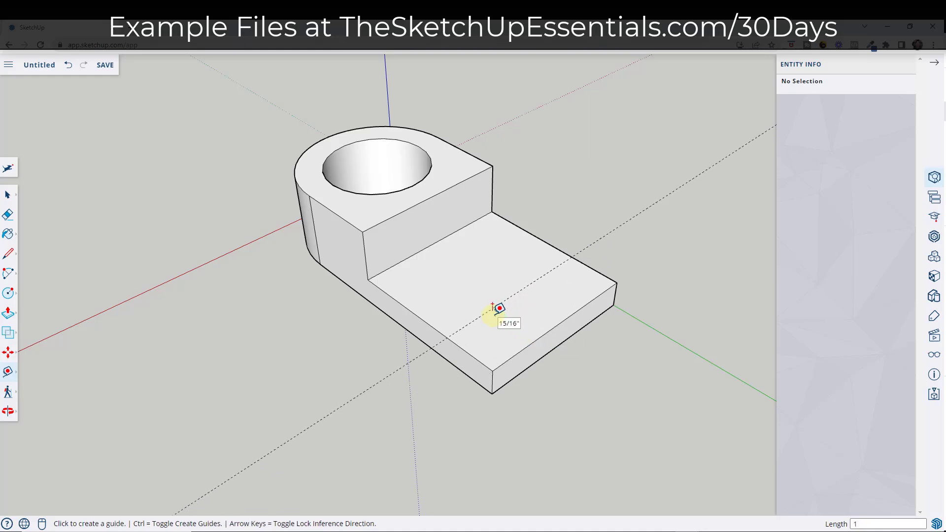
{"action": "left_click", "coordinate": [472, 356]}
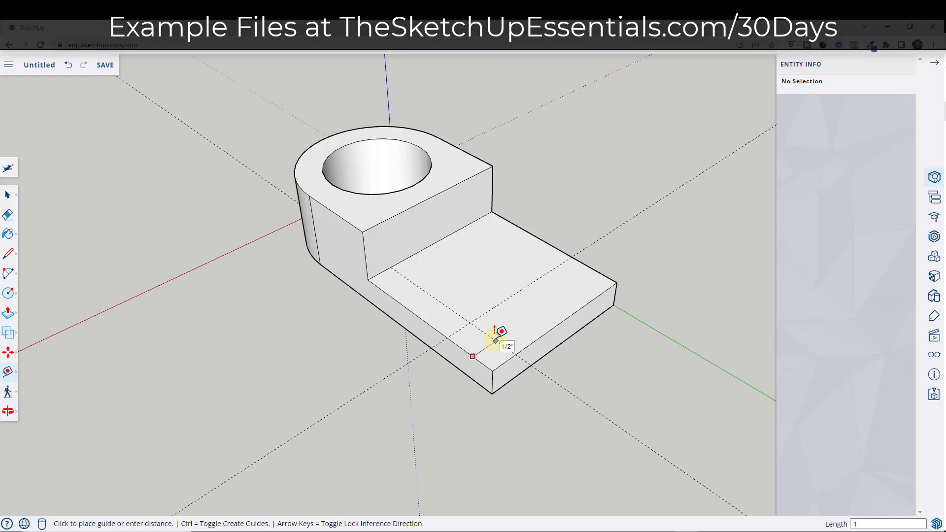
{"action": "left_click", "coordinate": [512, 325]}
{"action": "left_click", "coordinate": [599, 272]}
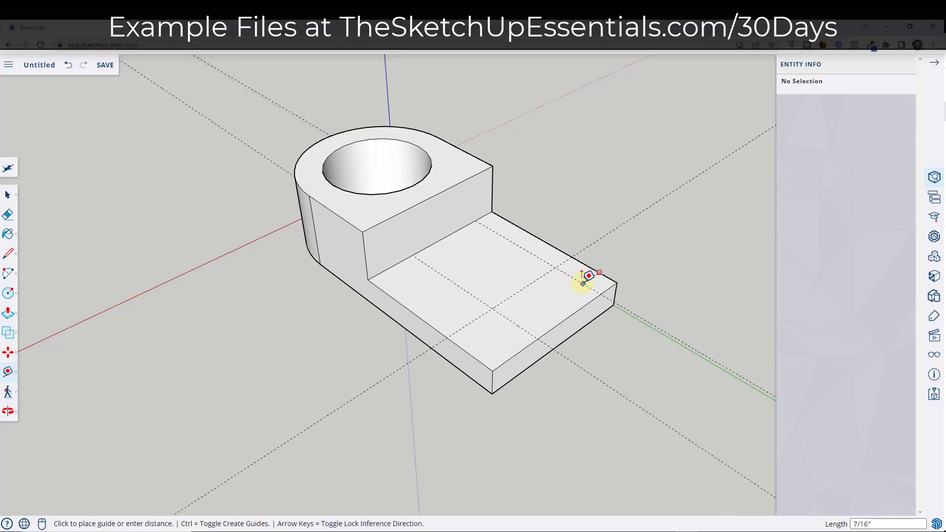
{"action": "type", "text": "1"}
{"action": "key", "text": "Return"}
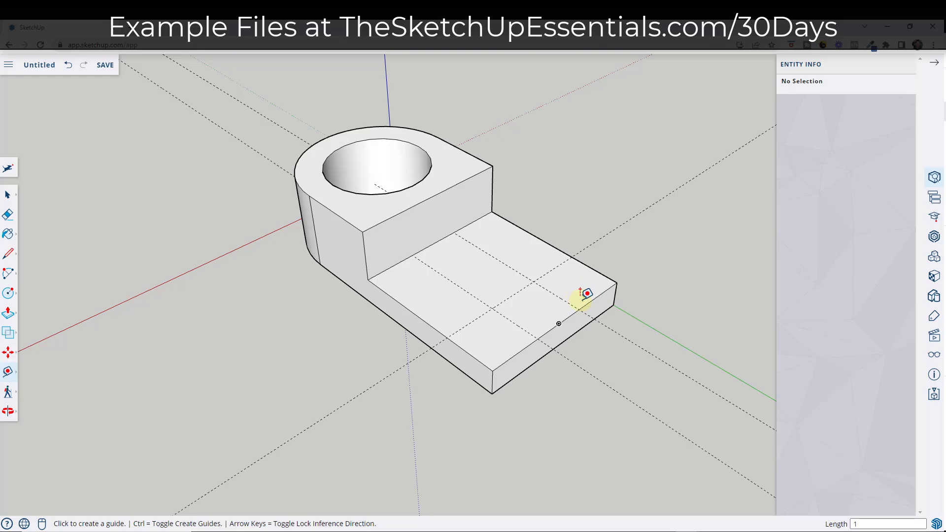
{"action": "key", "text": "space"}
Step: Draw diagonal lines across the lower step's front corners at the guide intersections
{"action": "key", "text": "l"}
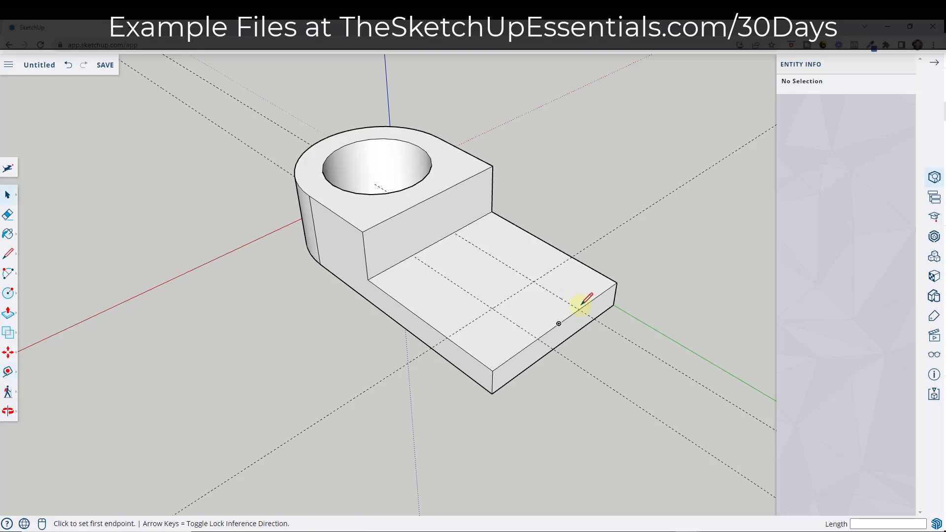
{"action": "left_click", "coordinate": [579, 309]}
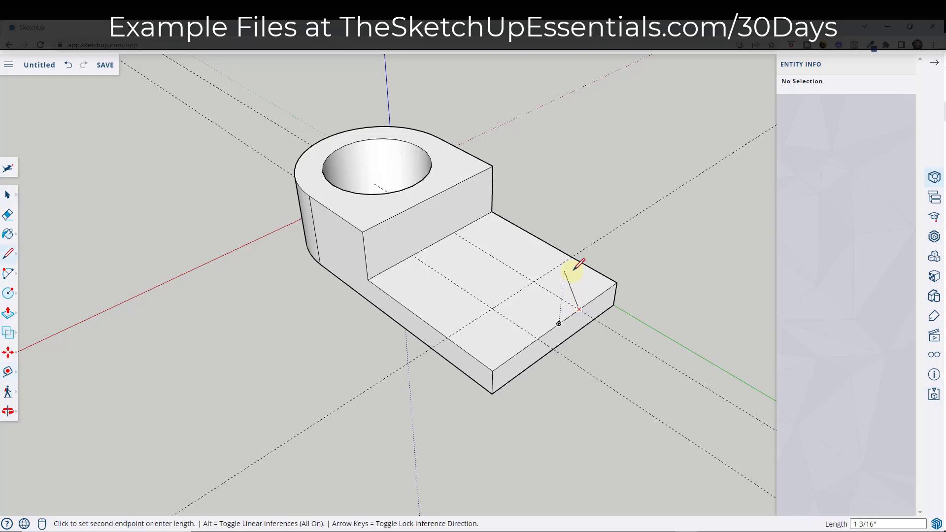
{"action": "left_click", "coordinate": [572, 255]}
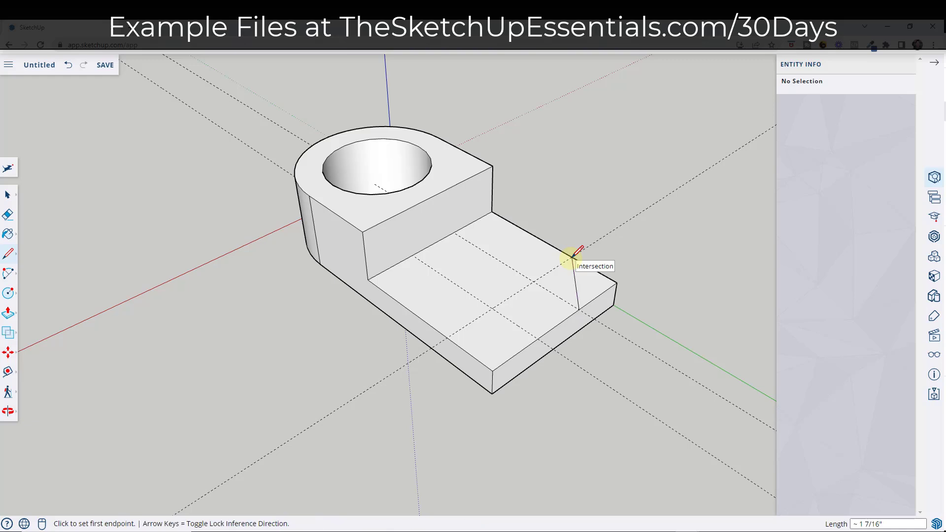
{"action": "left_click", "coordinate": [537, 338]}
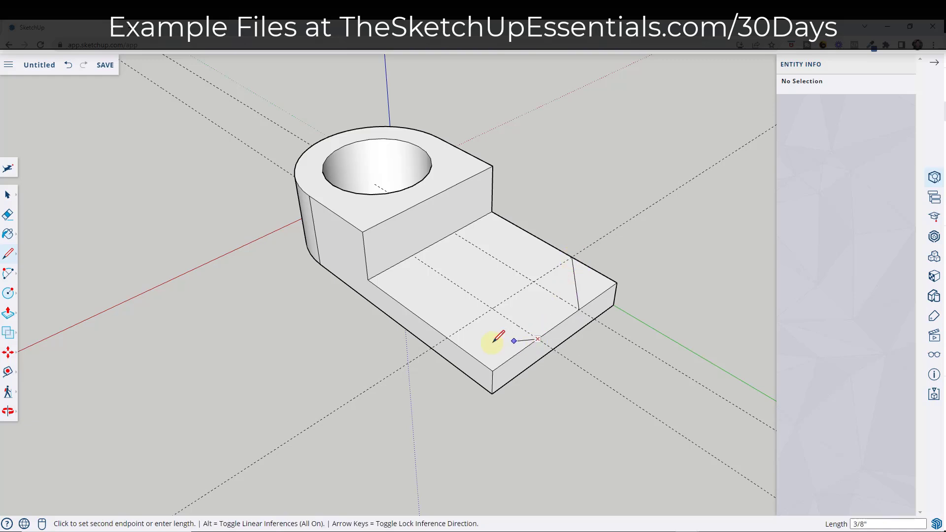
{"action": "left_click", "coordinate": [448, 338]}
{"action": "key", "text": "space"}
Step: Push both corner triangles down 1/2 inch to chamfer the lower step's ends
{"action": "key", "text": "p"}
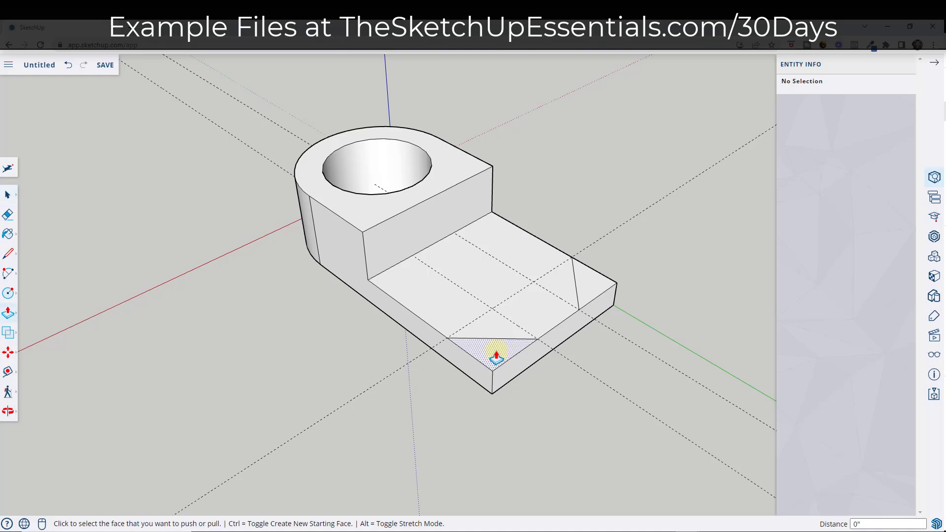
{"action": "left_click", "coordinate": [496, 355]}
{"action": "left_click", "coordinate": [500, 379]}
{"action": "double_click", "coordinate": [591, 291]}
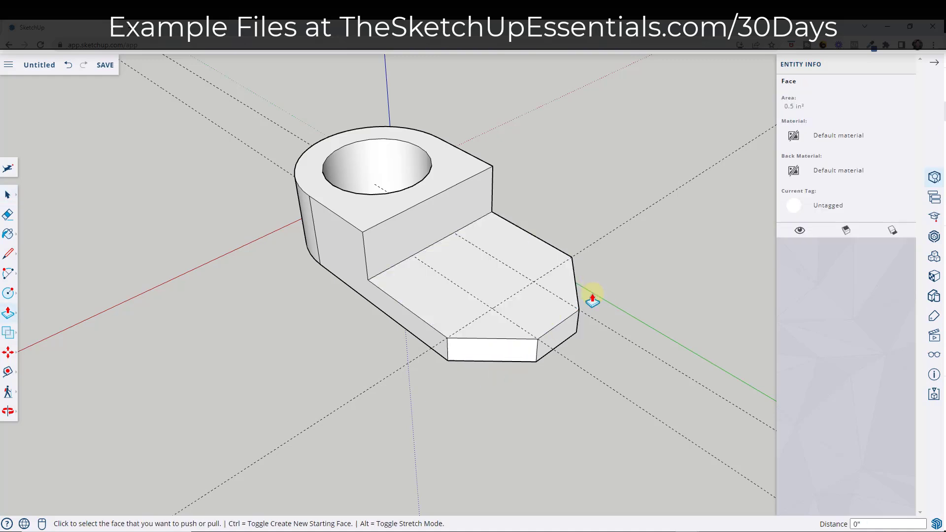
Step: Erase the leftover construction guide lines
{"action": "key", "text": "e"}
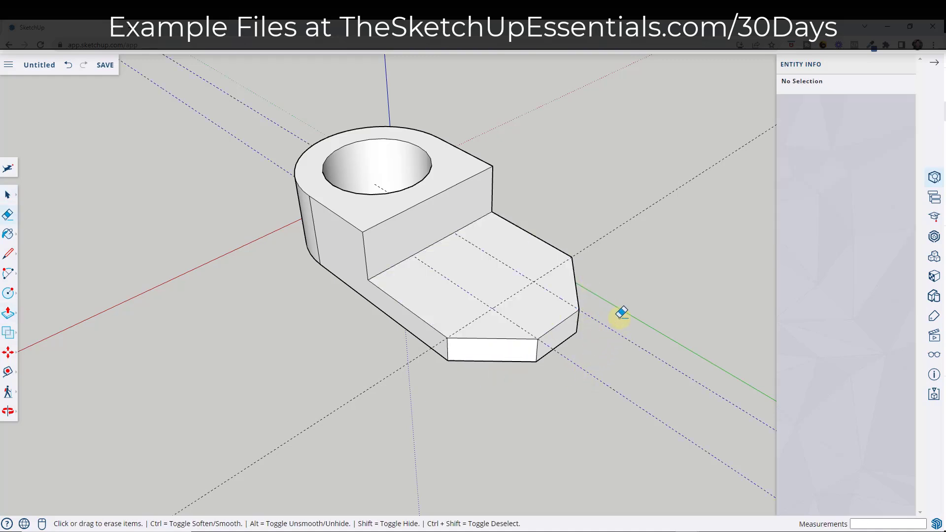
{"action": "mouse_move", "coordinate": [621, 312]}
{"action": "left_mouse_down"}
{"action": "mouse_move", "coordinate": [598, 236]}
{"action": "mouse_move", "coordinate": [606, 236]}
{"action": "left_mouse_up"}
{"action": "mouse_move", "coordinate": [606, 345]}
{"action": "middle_mouse_down"}
{"action": "mouse_move", "coordinate": [566, 316]}
{"action": "mouse_move", "coordinate": [570, 295]}
{"action": "middle_mouse_up"}
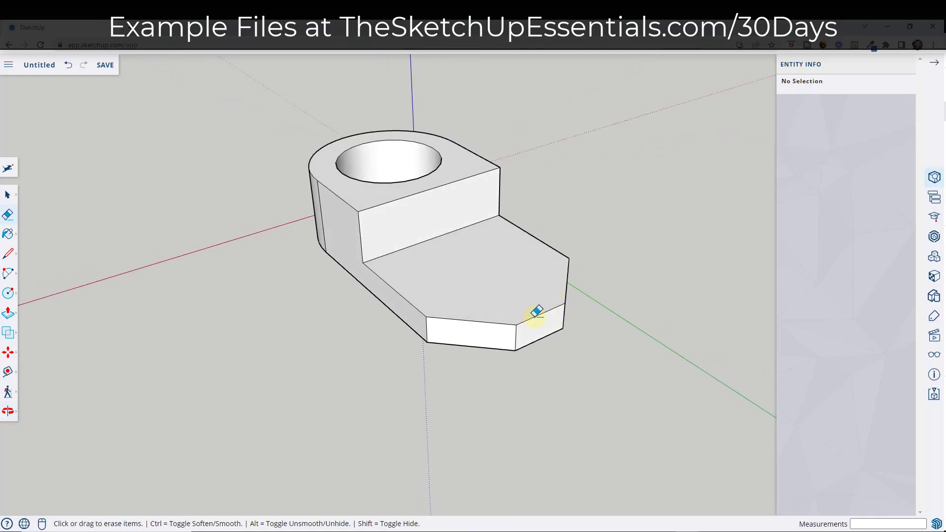
{"action": "key", "text": "space"}
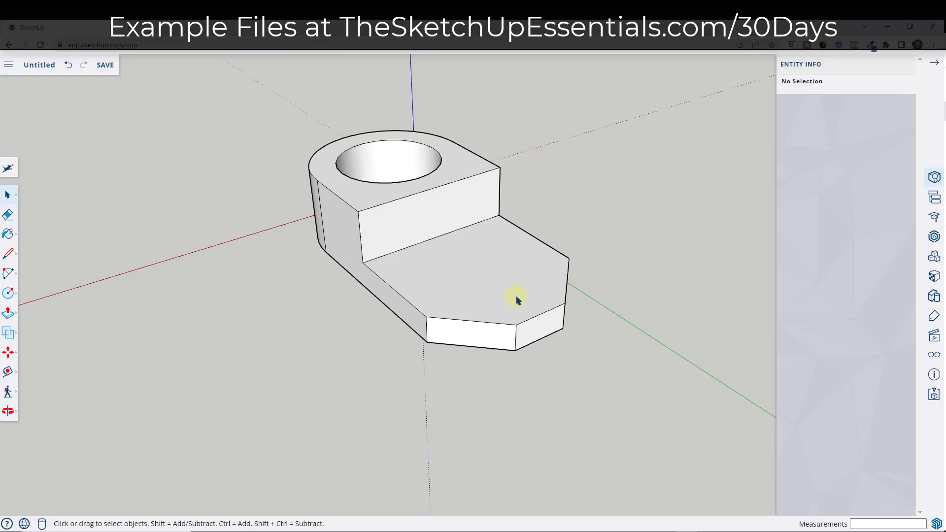
Step: Draw a line from the lower step's front edge to the base of the upper block
{"action": "scroll", "coordinate": [548, 319], "scroll_direction": "up", "scroll_amount": 3}
{"action": "middle_click_drag", "start_coordinate": [540, 317], "coordinate": [512, 365]}
{"action": "left_click", "coordinate": [7, 372]}
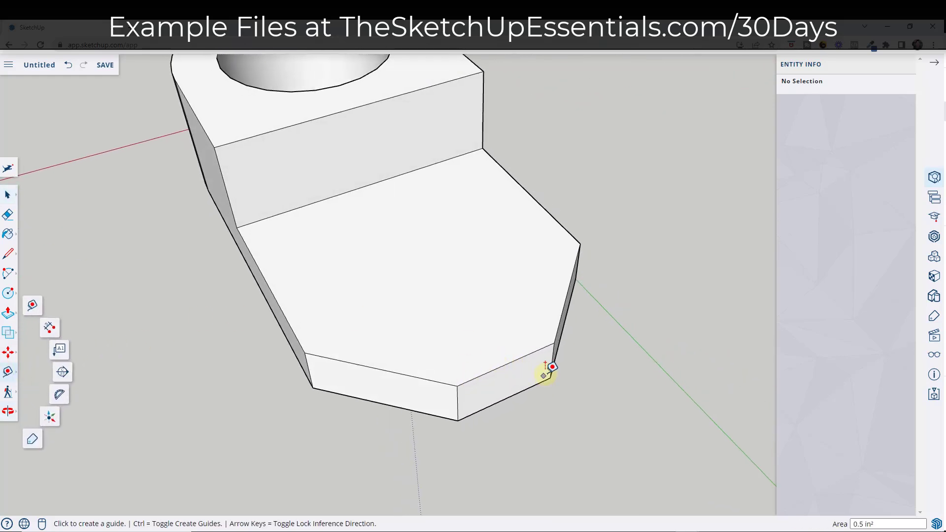
{"action": "left_click", "coordinate": [506, 364]}
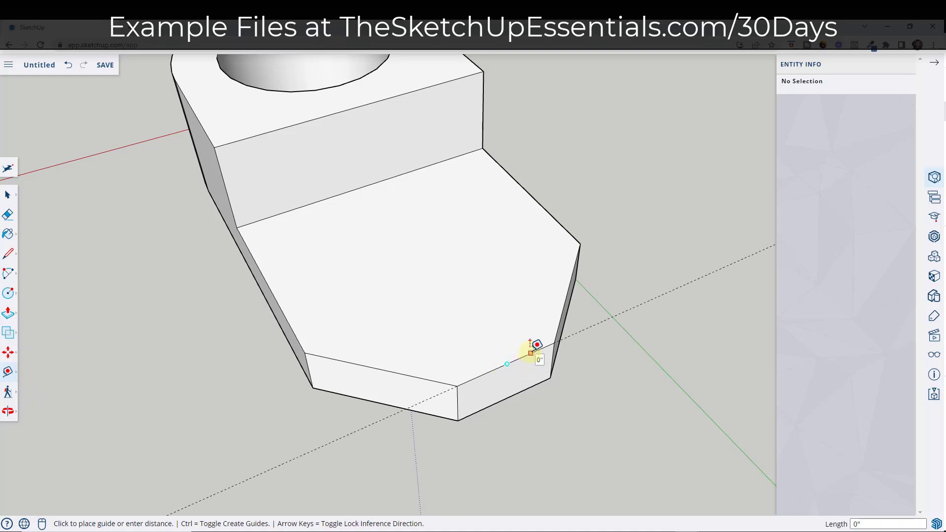
{"action": "key", "text": "space"}
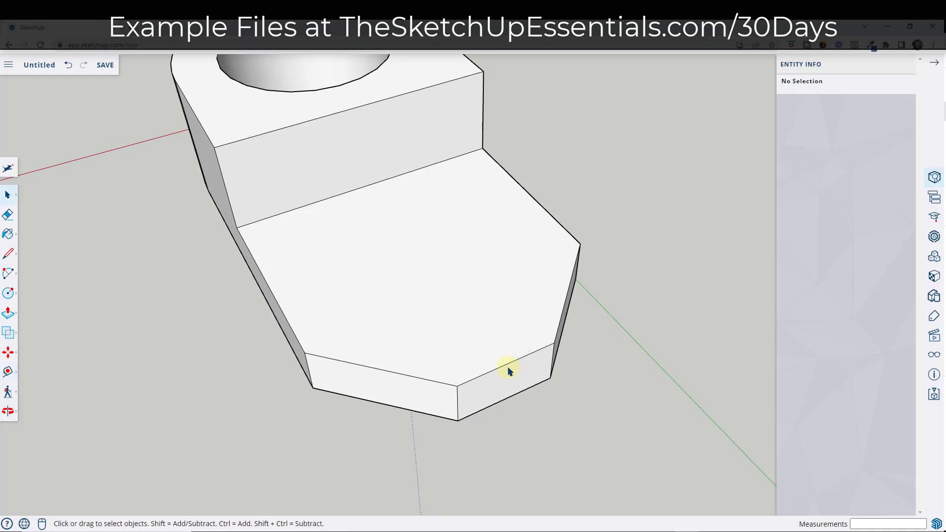
{"action": "key", "text": "l"}
{"action": "left_click", "coordinate": [508, 363]}
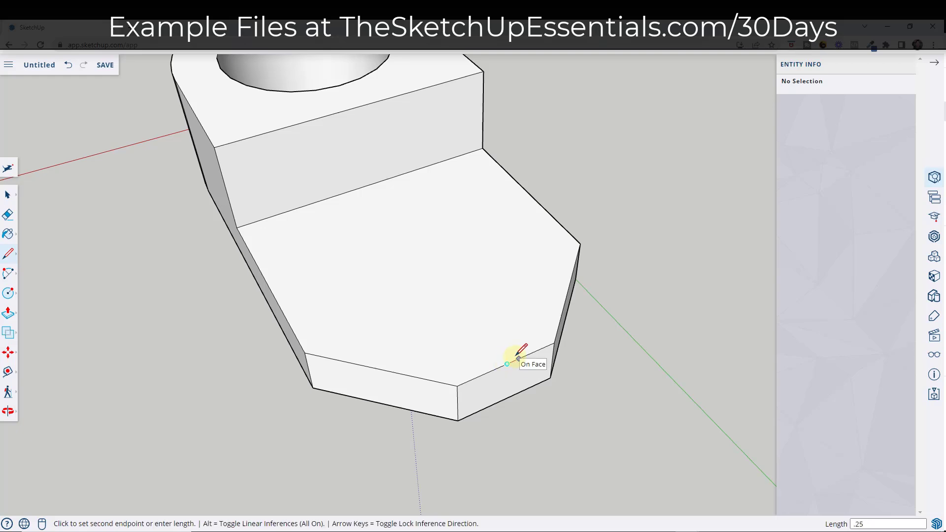
{"action": "key", "text": "Escape"}
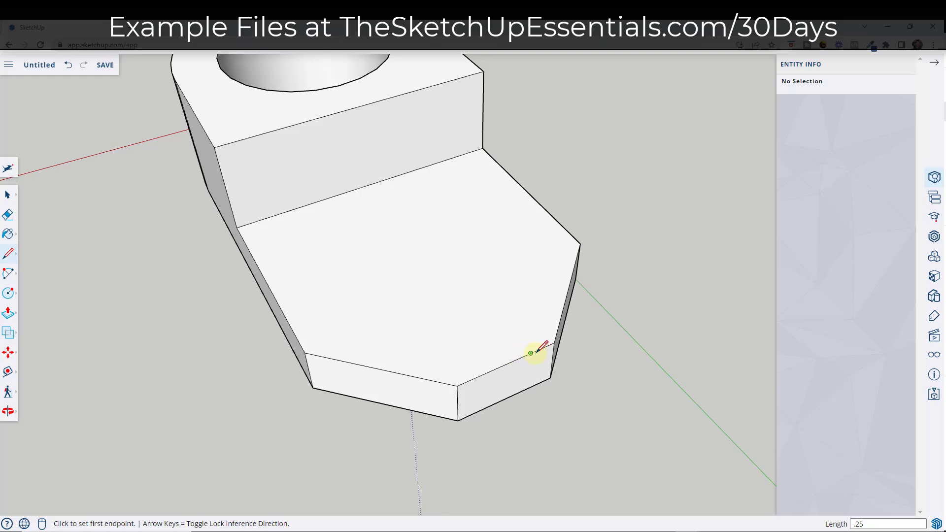
{"action": "left_click", "coordinate": [530, 353]}
{"action": "left_click", "coordinate": [389, 180]}
{"action": "key", "text": "space"}
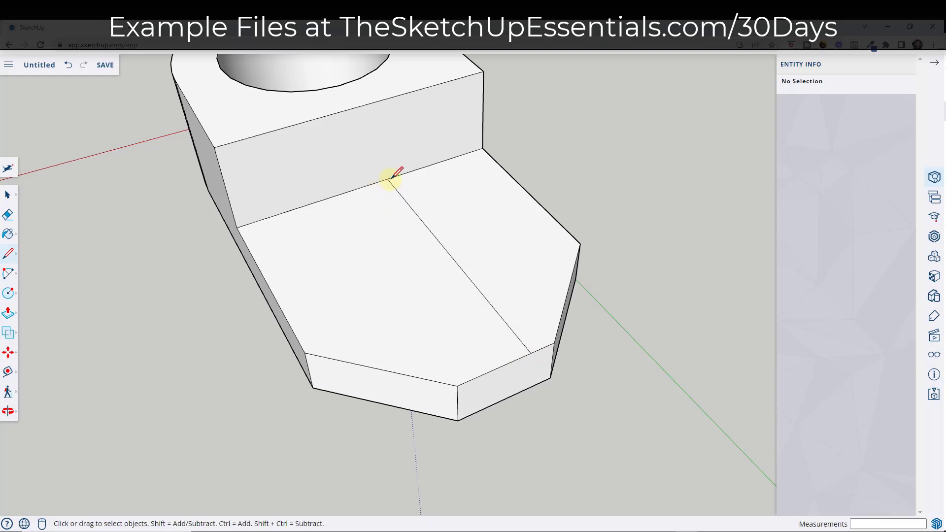
Step: Draw the rib's vertical edges up the block face and sloped edges back to the front-edge midpoint
{"action": "key", "text": "l"}
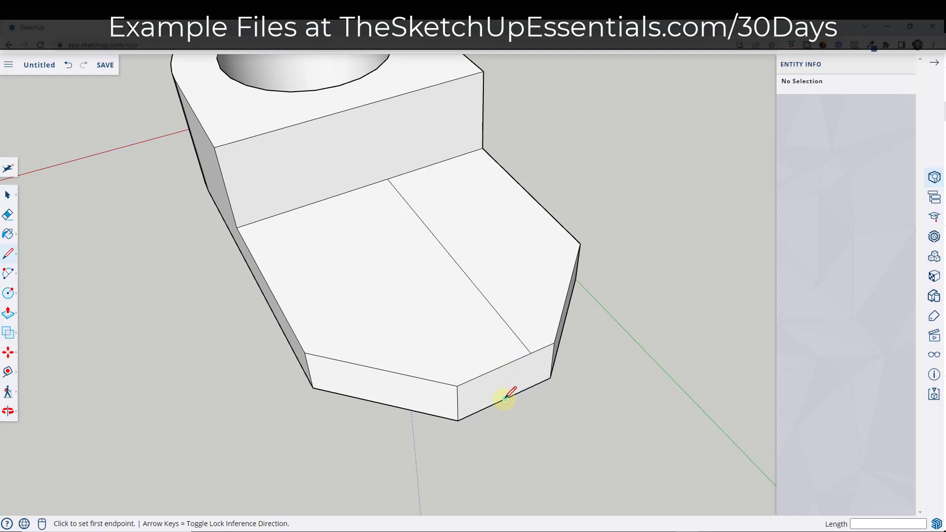
{"action": "left_click", "coordinate": [507, 364]}
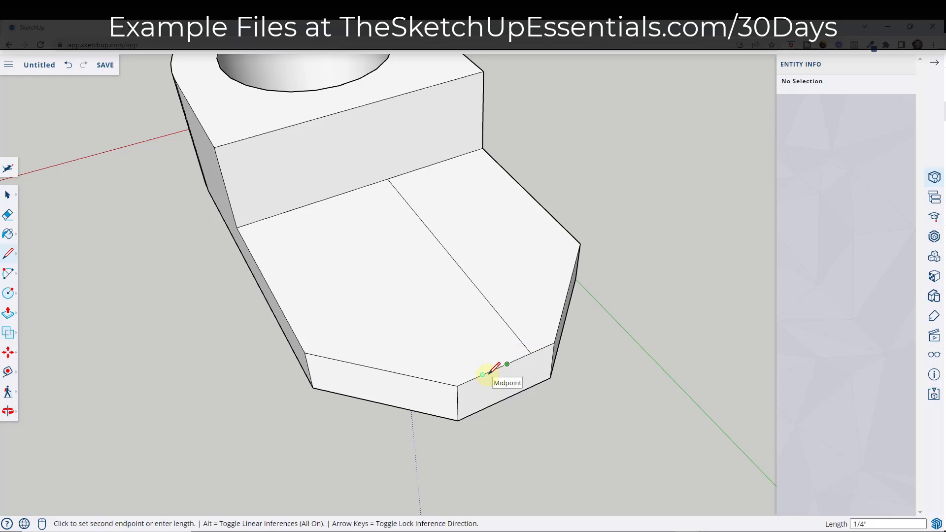
{"action": "key", "text": "Escape"}
{"action": "left_click", "coordinate": [482, 375]}
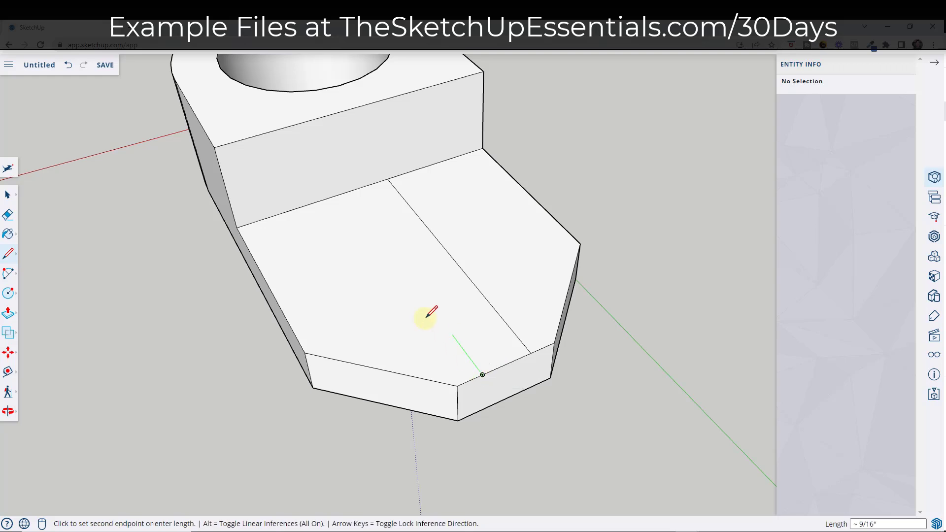
{"action": "left_click", "coordinate": [346, 192]}
{"action": "left_click", "coordinate": [346, 192]}
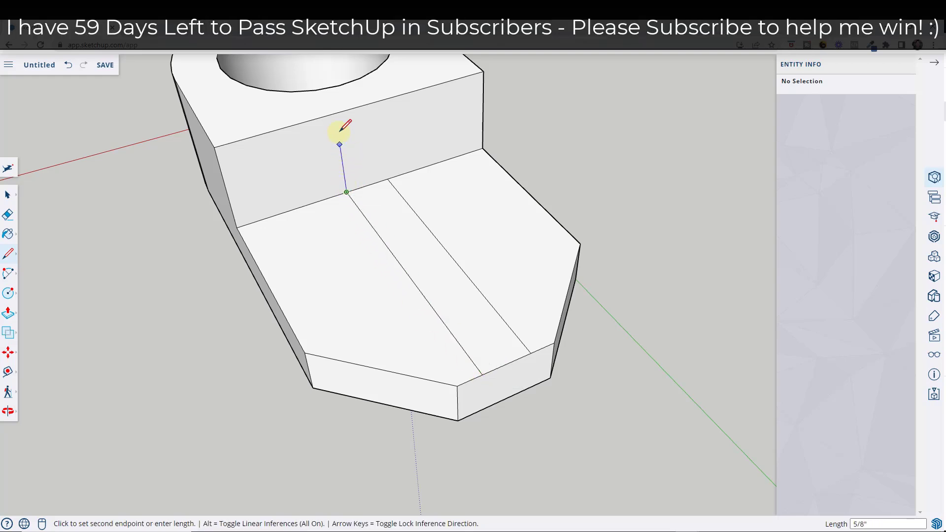
{"action": "left_click", "coordinate": [335, 113]}
{"action": "left_click", "coordinate": [387, 179]}
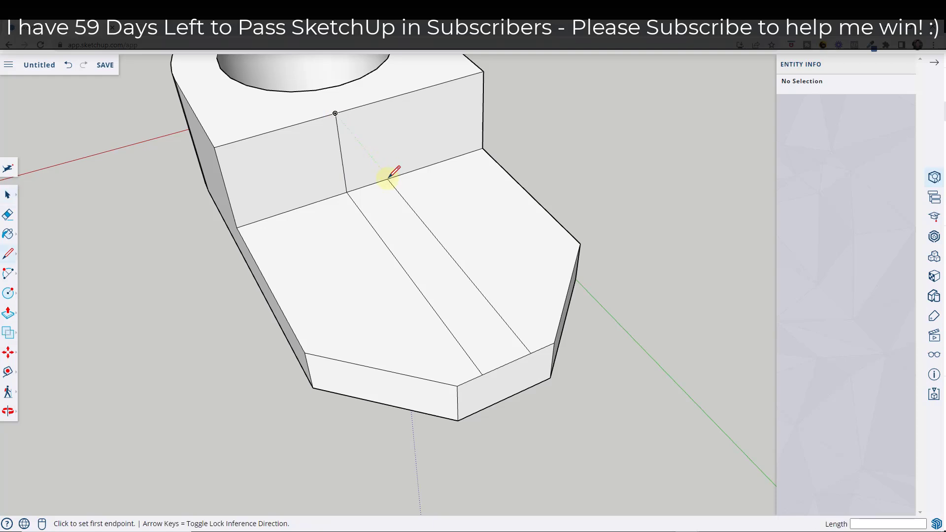
{"action": "left_click", "coordinate": [380, 100]}
{"action": "left_click", "coordinate": [380, 101]}
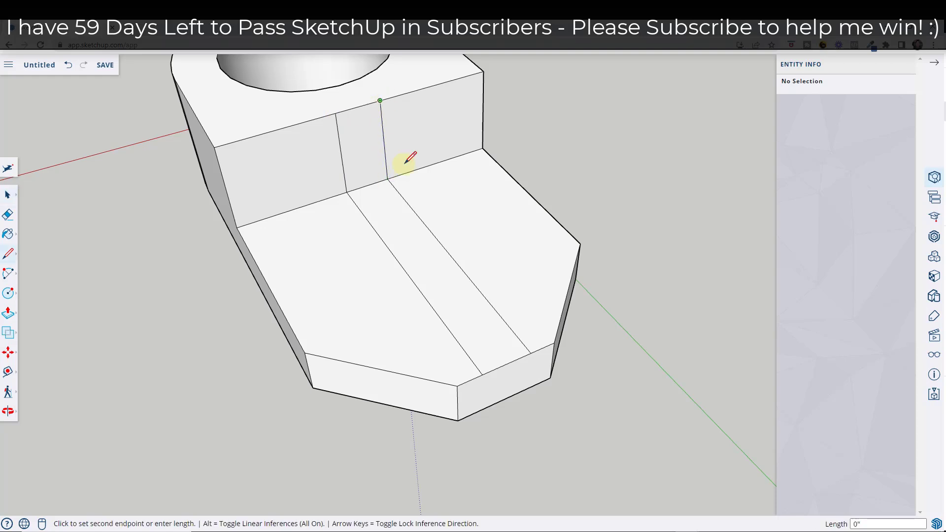
{"action": "left_click", "coordinate": [530, 353]}
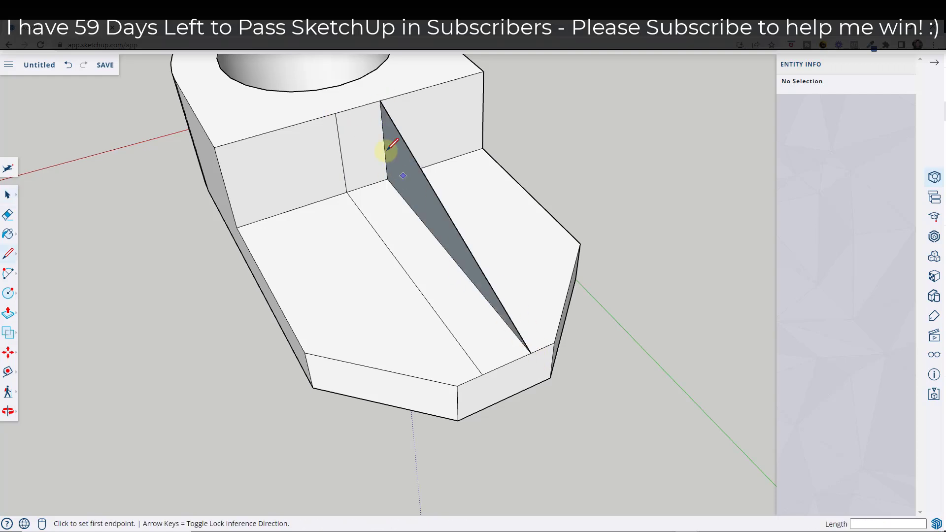
{"action": "left_click", "coordinate": [334, 112]}
{"action": "left_click", "coordinate": [482, 373]}
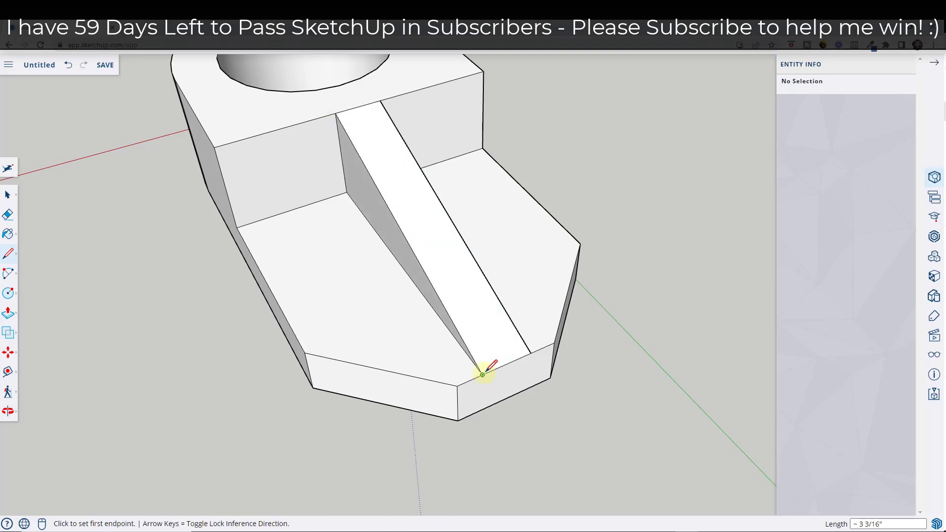
{"action": "key", "text": "o"}
{"action": "left_click_drag", "start_coordinate": [436, 346], "coordinate": [456, 251]}
Step: Draw a 2-inch line along red, then along green, closing a ground rectangle against the step
{"action": "key", "text": "space"}
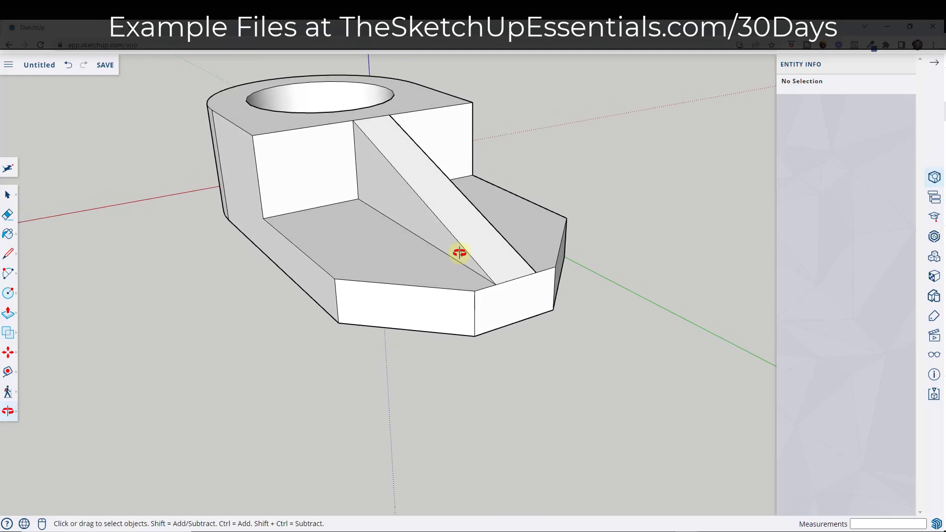
{"action": "scroll", "coordinate": [560, 201], "scroll_direction": "down", "scroll_amount": 5}
{"action": "scroll", "coordinate": [560, 201], "scroll_direction": "up", "scroll_amount": 5}
{"action": "middle_click_drag", "start_coordinate": [365, 251], "coordinate": [388, 277]}
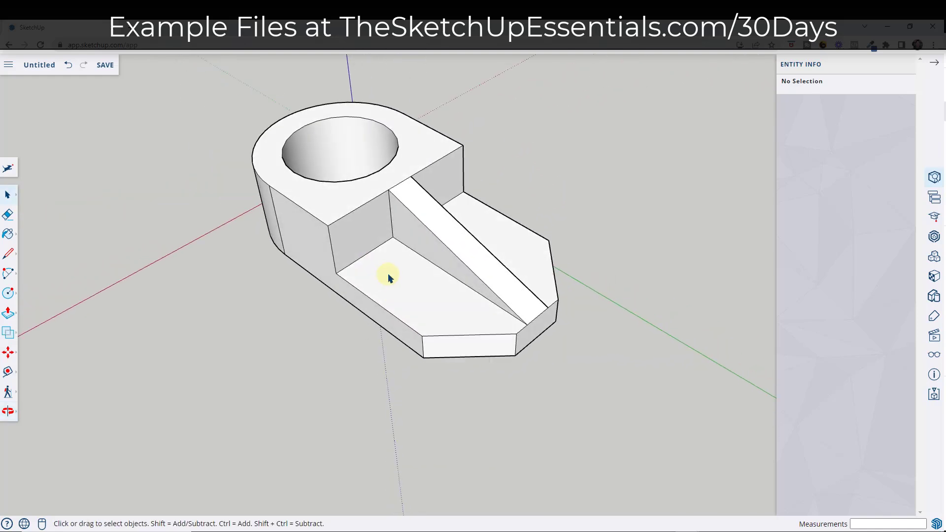
{"action": "key", "text": "l"}
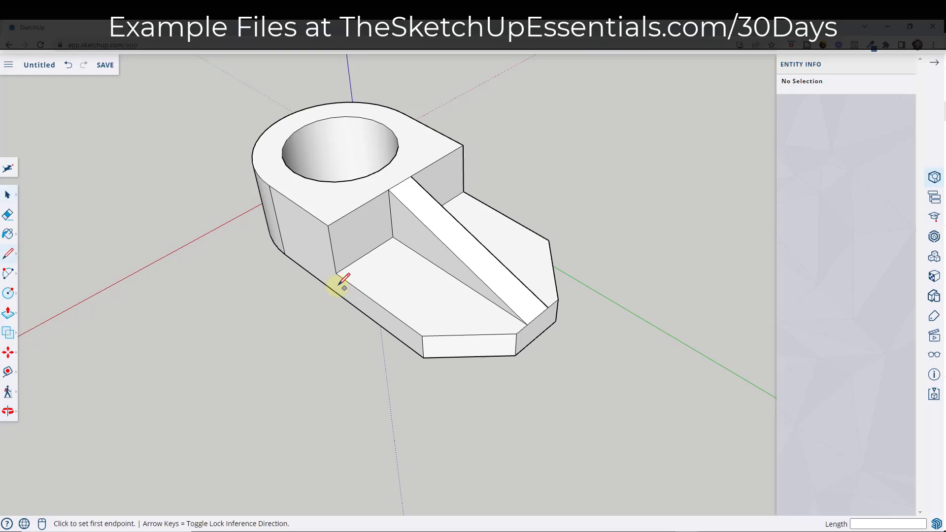
{"action": "left_click", "coordinate": [423, 357]}
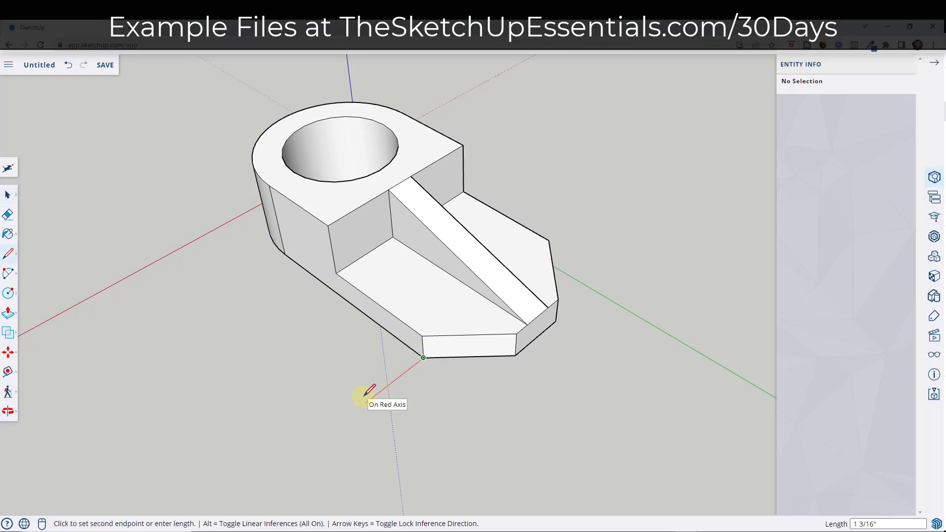
{"action": "type", "text": "2"}
{"action": "key", "text": "Return"}
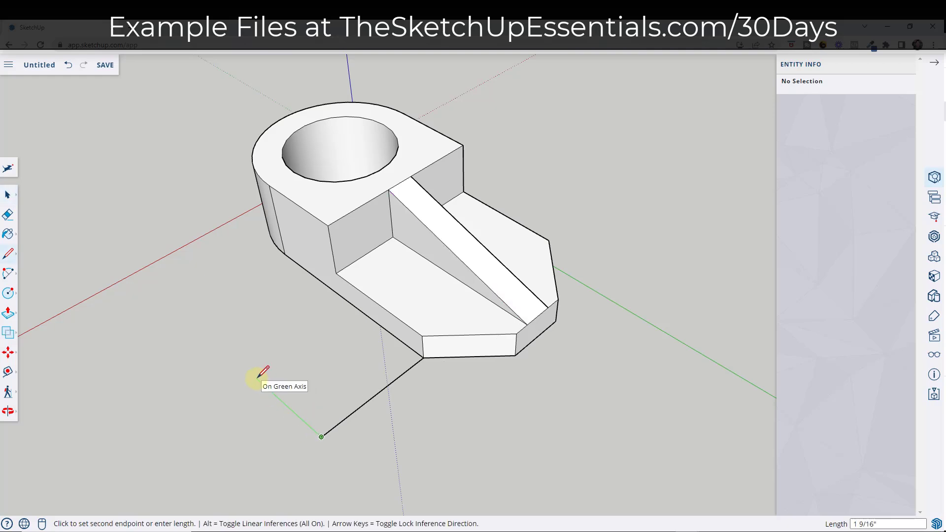
{"action": "key", "text": "Left"}
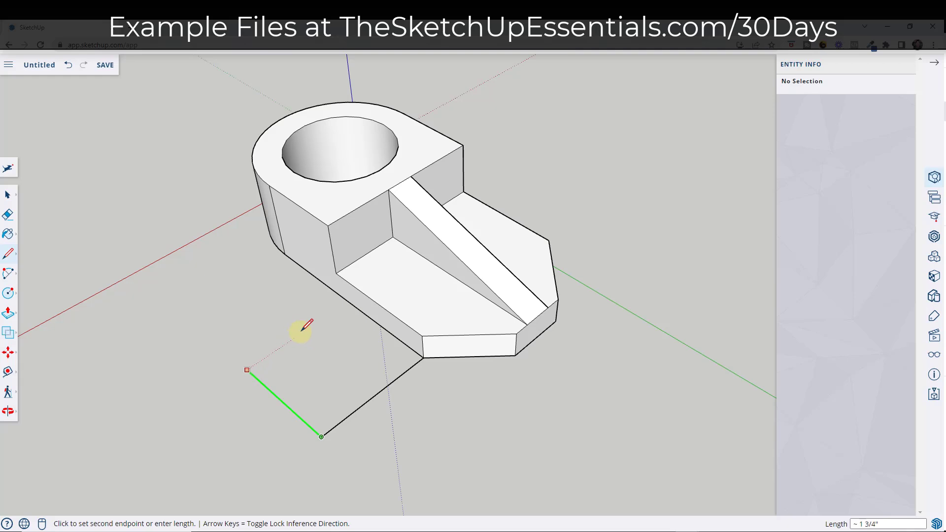
{"action": "left_click", "coordinate": [336, 274]}
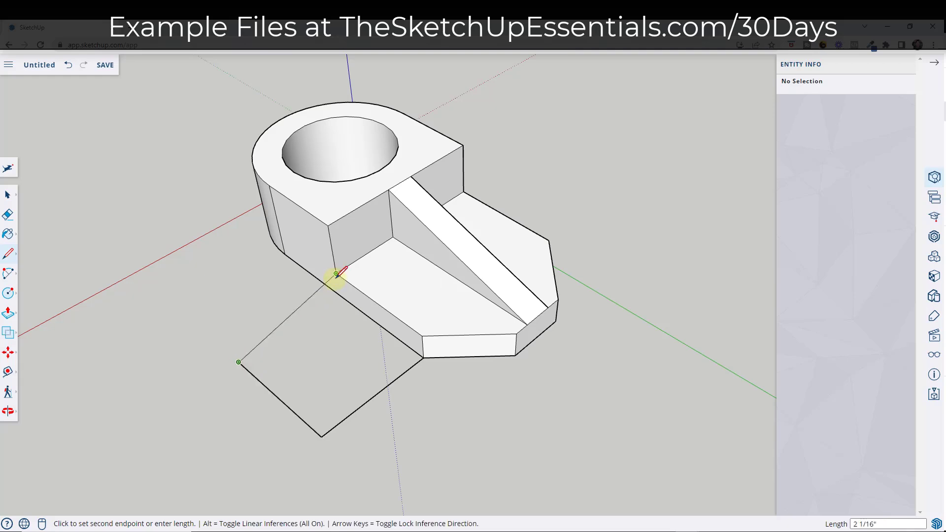
{"action": "left_click", "coordinate": [341, 295]}
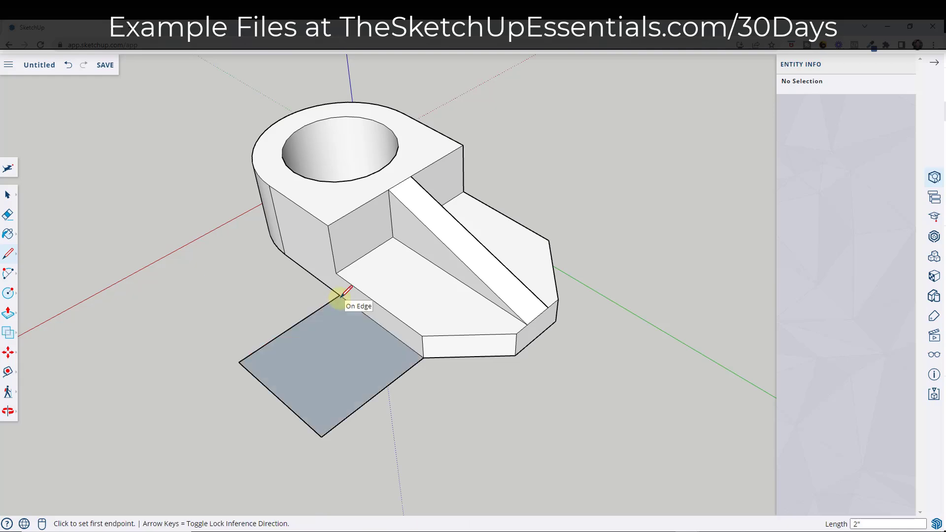
{"action": "key", "text": "space"}
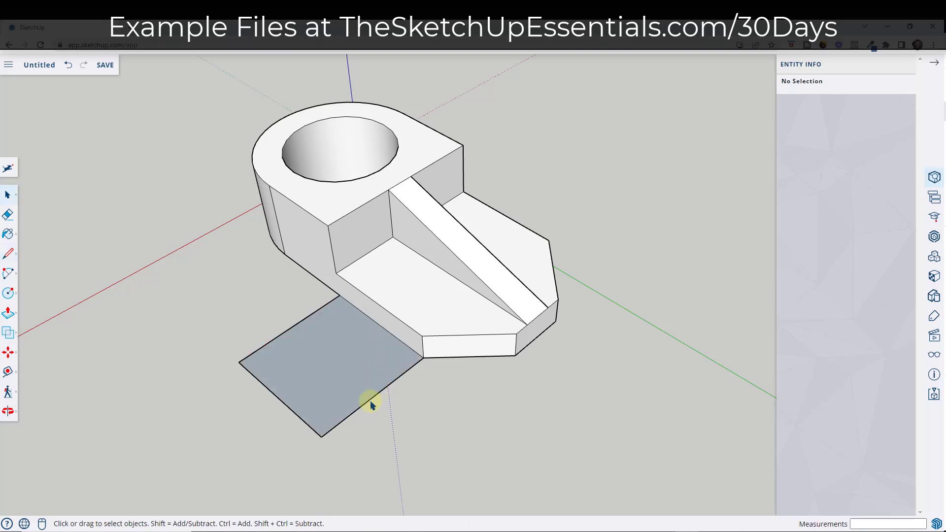
Step: Round the tab's outer end with an arc and erase the square's leftover corner edges
{"action": "key", "text": "a"}
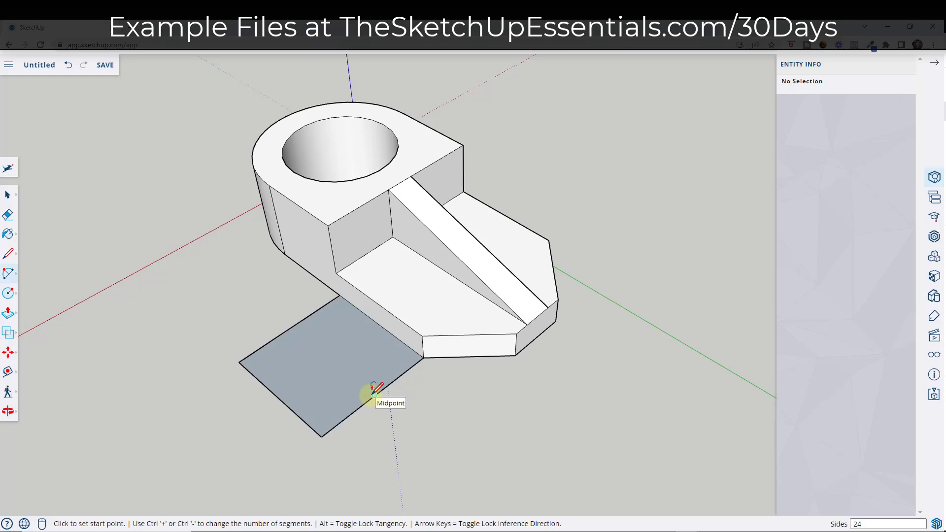
{"action": "left_click", "coordinate": [374, 394]}
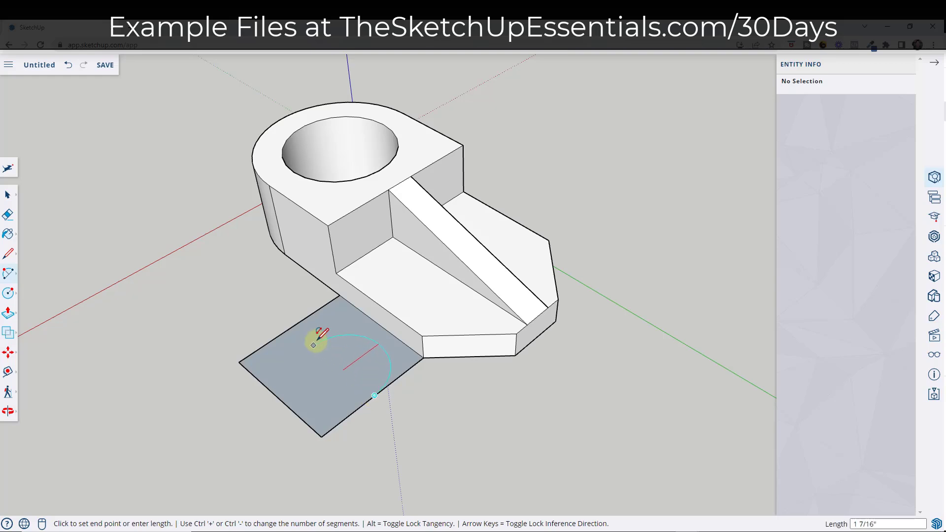
{"action": "left_click", "coordinate": [291, 327]}
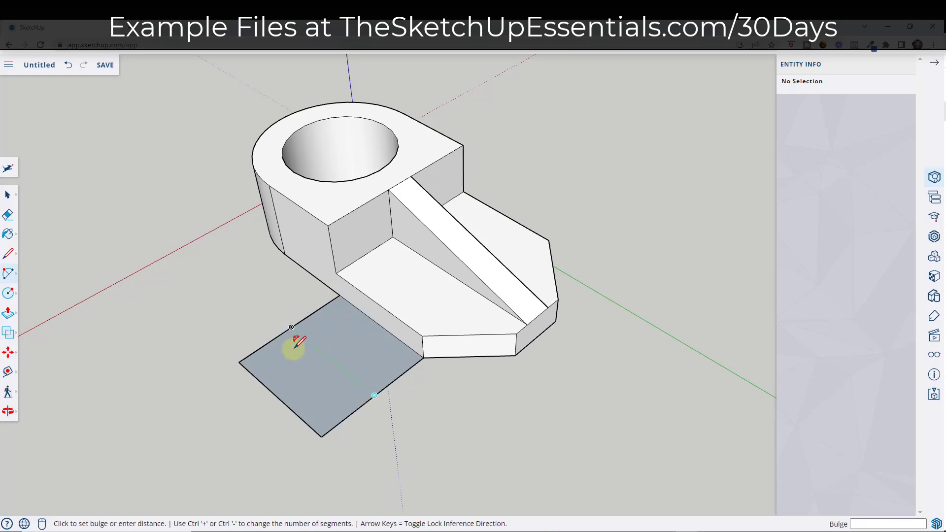
{"action": "left_click", "coordinate": [279, 391]}
{"action": "key", "text": "space"}
{"action": "key", "text": "e"}
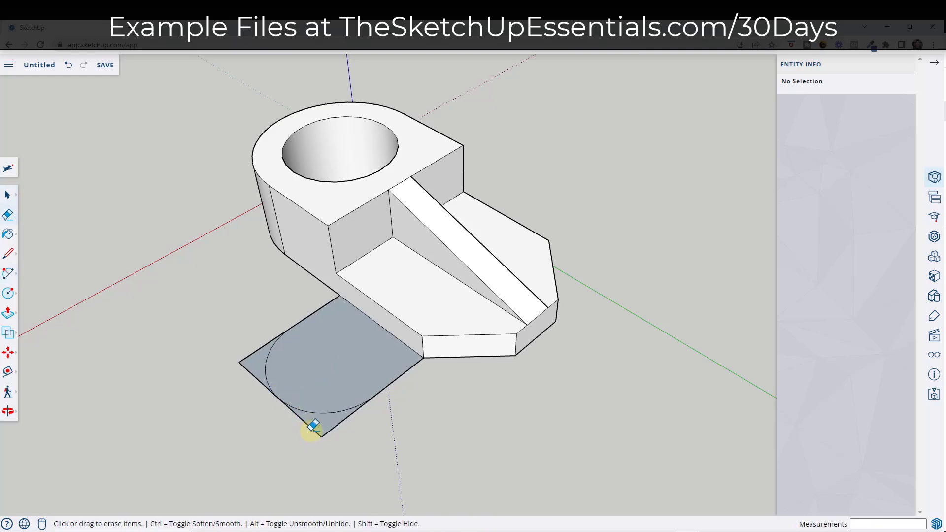
{"action": "mouse_move", "coordinate": [313, 424]}
{"action": "left_mouse_down"}
{"action": "mouse_move", "coordinate": [331, 429]}
{"action": "mouse_move", "coordinate": [287, 416]}
{"action": "mouse_move", "coordinate": [254, 380]}
{"action": "mouse_move", "coordinate": [262, 338]}
{"action": "left_mouse_up"}
{"action": "key", "text": "space"}
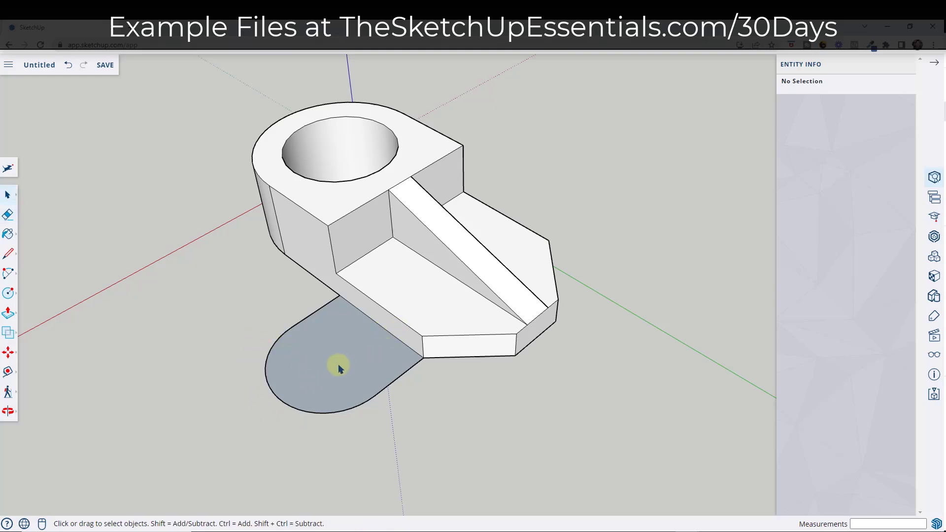
Step: Mark the arc's centre and cut a 1/2-inch-radius circular hole there
{"action": "right_click", "coordinate": [325, 417]}
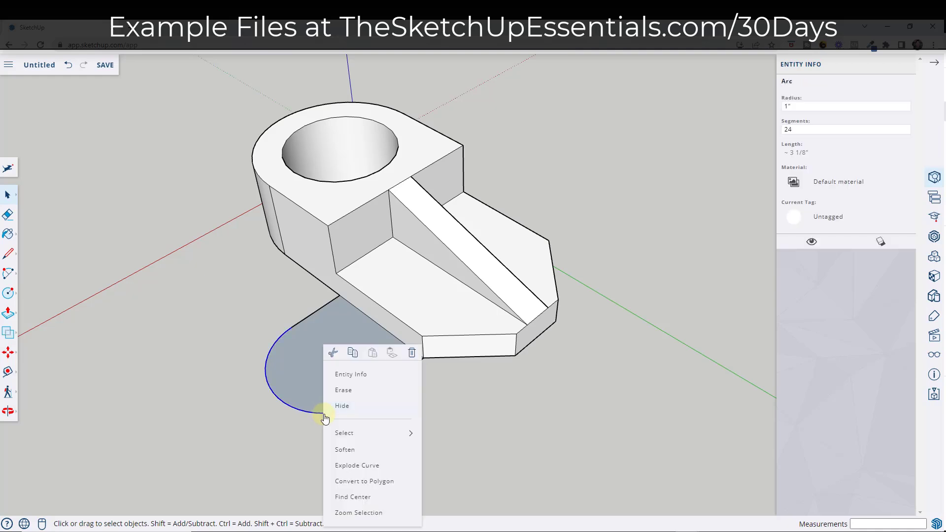
{"action": "left_click", "coordinate": [353, 495]}
{"action": "key", "text": "c"}
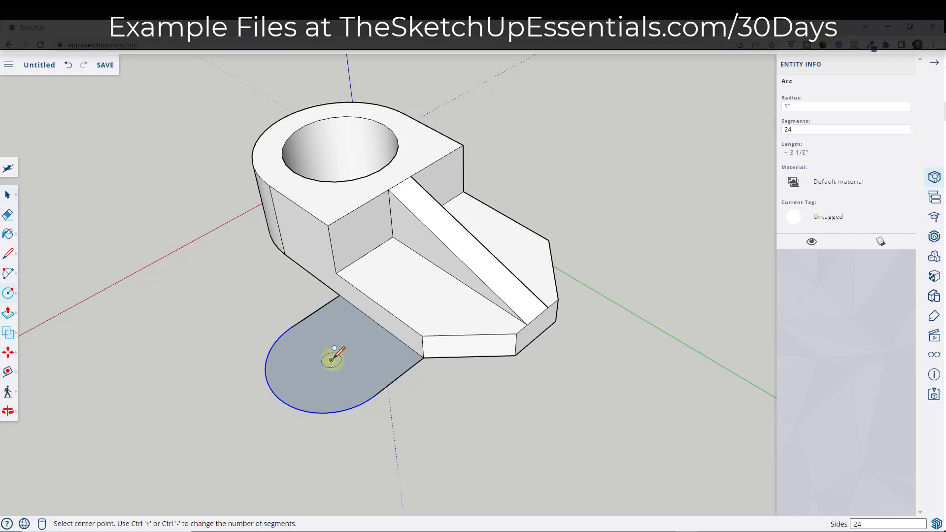
{"action": "left_click", "coordinate": [331, 360]}
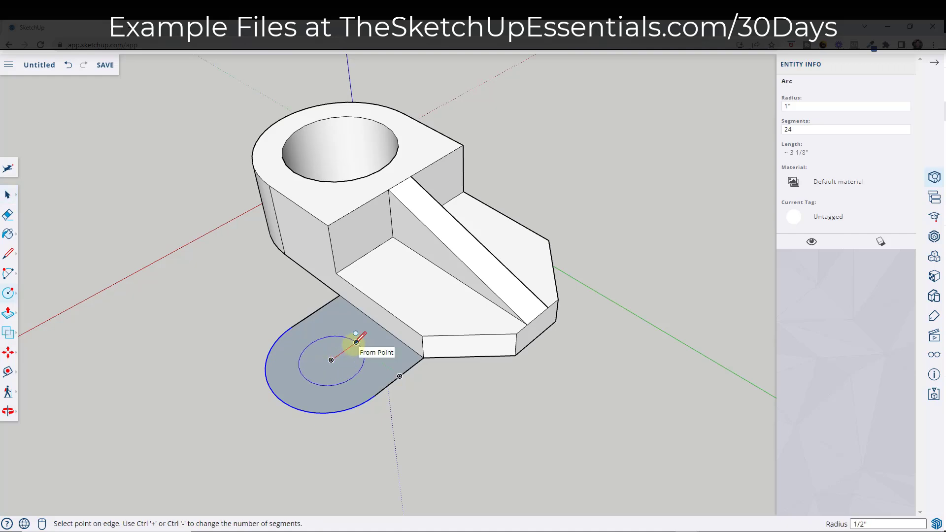
{"action": "left_click", "coordinate": [356, 342]}
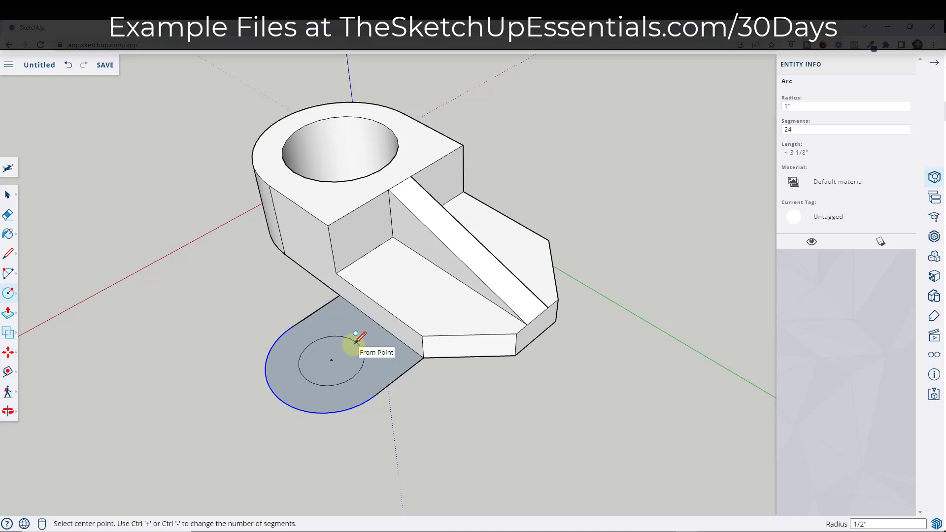
{"action": "key", "text": "space"}
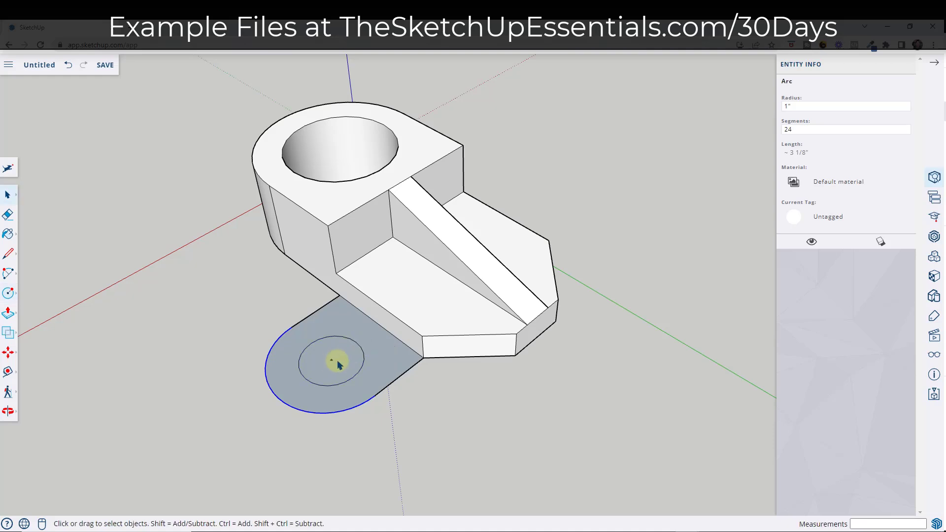
{"action": "left_click", "coordinate": [335, 363]}
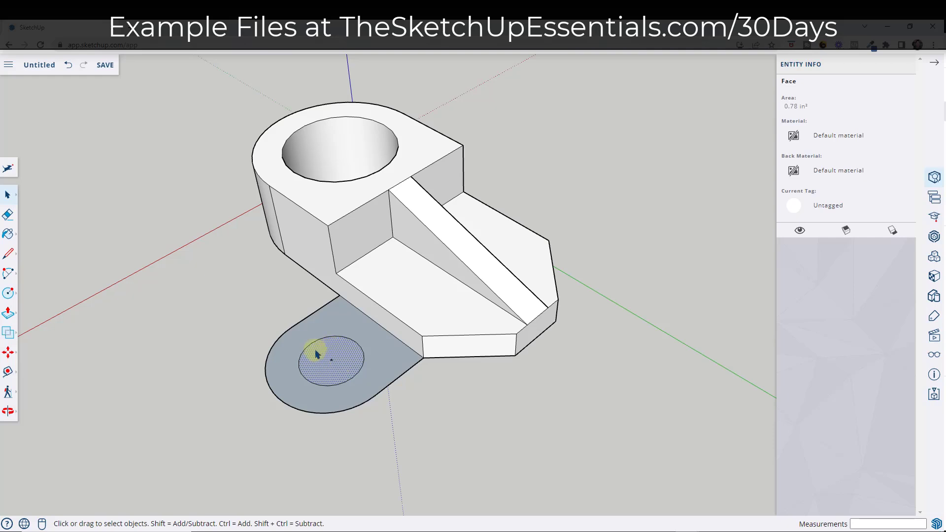
{"action": "key", "text": "Escape"}
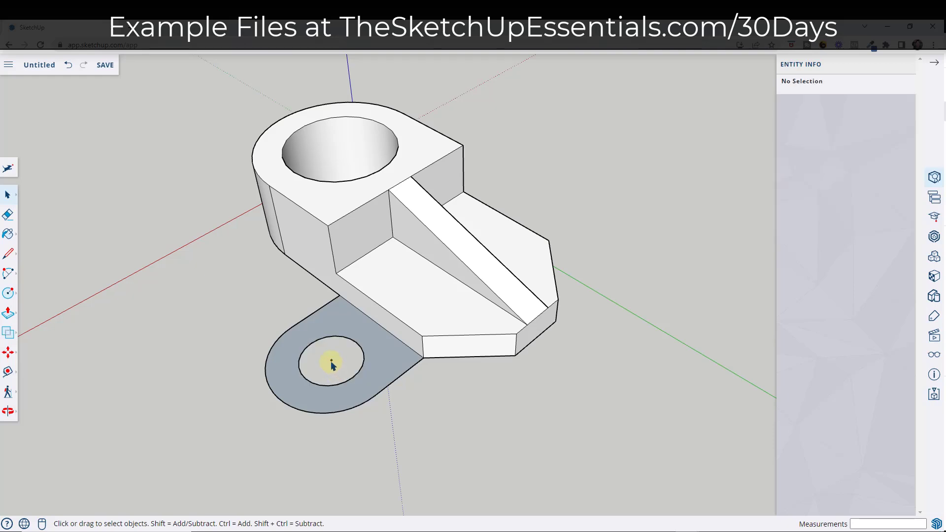
Step: Select the flat tab and try a move-copy to the right, undoing the misplaced copy
{"action": "key", "text": "p"}
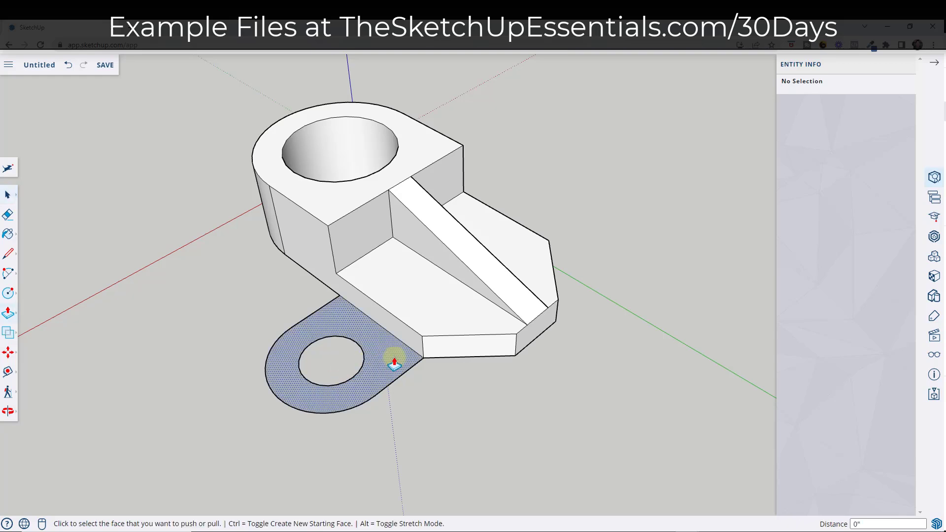
{"action": "left_click", "coordinate": [395, 355]}
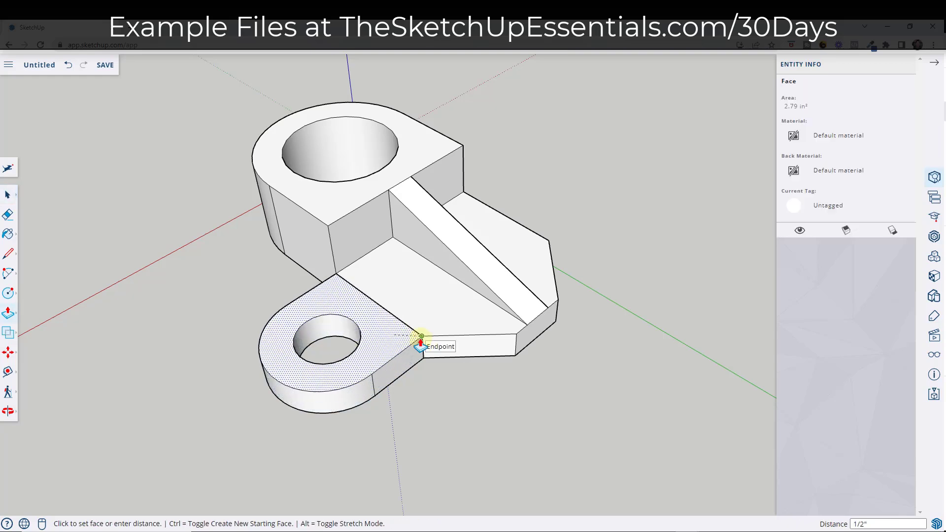
{"action": "key", "text": "Escape"}
{"action": "key", "text": "space"}
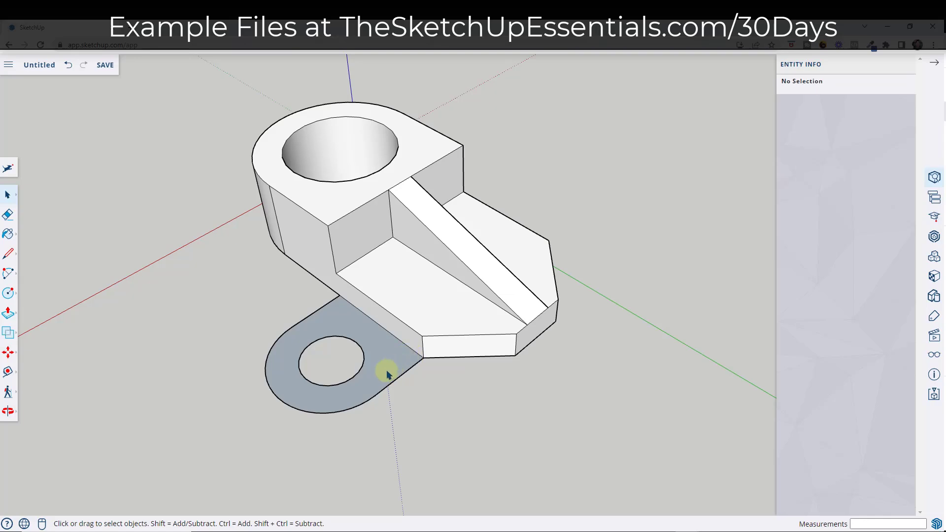
{"action": "middle_click_drag", "start_coordinate": [586, 323], "coordinate": [445, 254]}
{"action": "left_click_drag", "start_coordinate": [218, 262], "coordinate": [389, 405]}
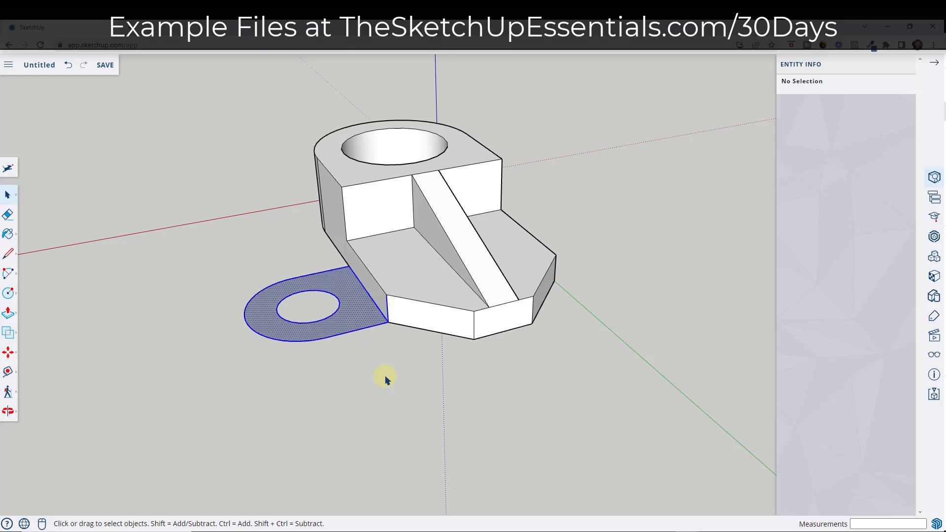
{"action": "left_click", "coordinate": [388, 312], "text": "shift"}
{"action": "scroll", "coordinate": [535, 322], "scroll_direction": "down", "scroll_amount": 3}
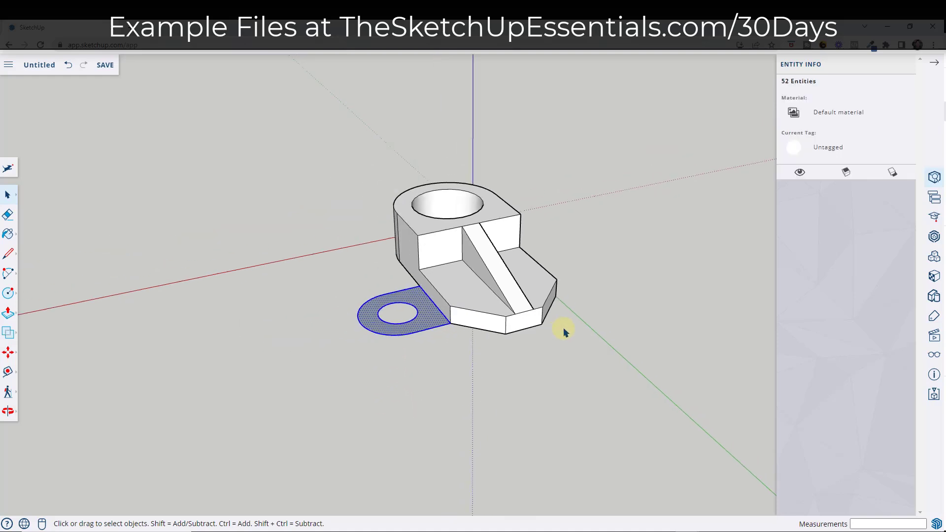
{"action": "middle_click_drag", "start_coordinate": [562, 329], "coordinate": [481, 340]}
{"action": "key", "text": "m"}
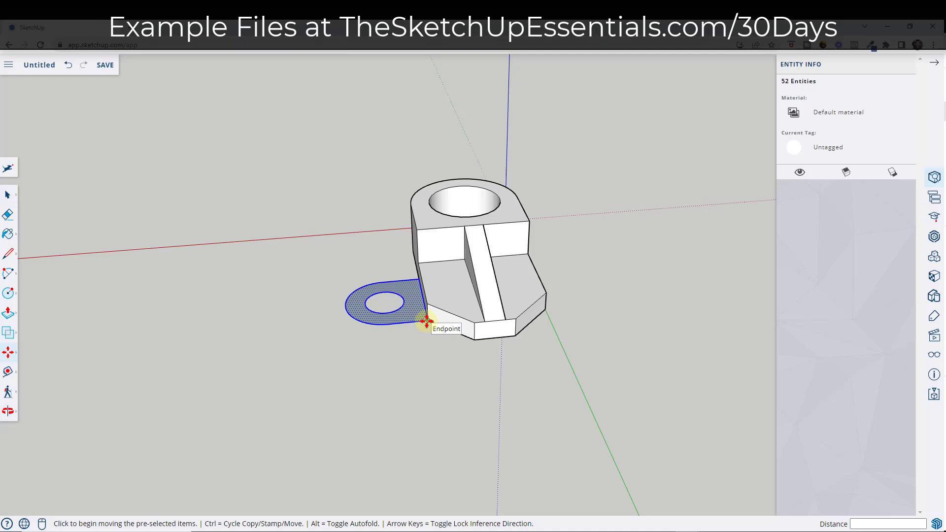
{"action": "key", "text": "ctrl"}
{"action": "left_click", "coordinate": [424, 321]}
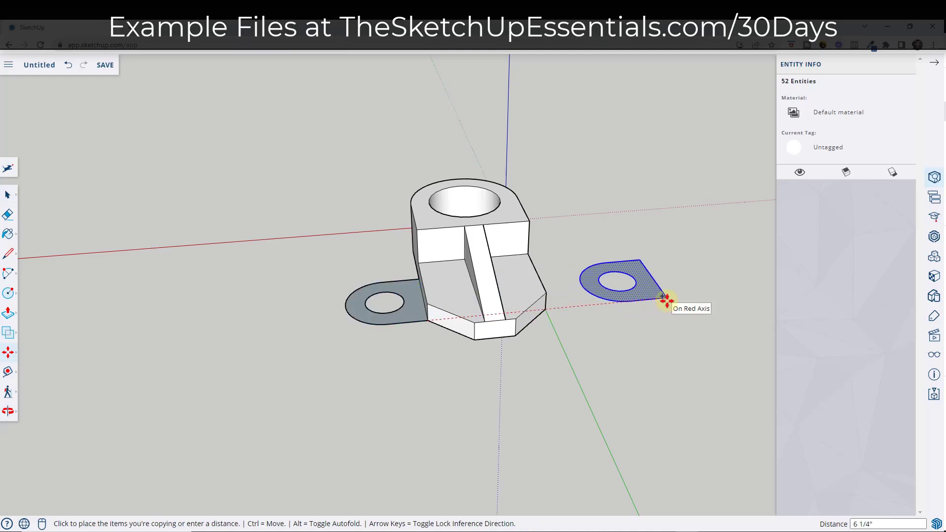
{"action": "left_click", "coordinate": [666, 301]}
{"action": "scroll", "coordinate": [709, 270], "scroll_direction": "up", "scroll_amount": 5}
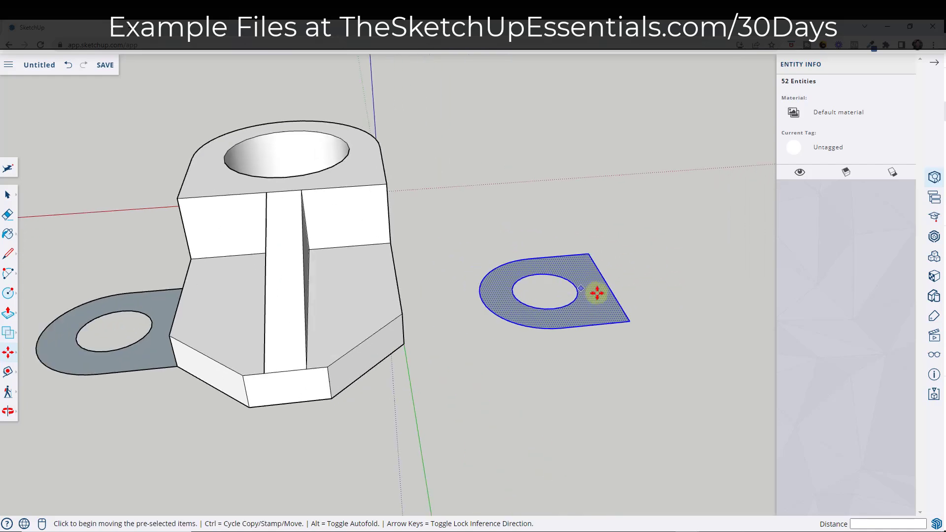
{"action": "key", "text": "ctrl+z"}
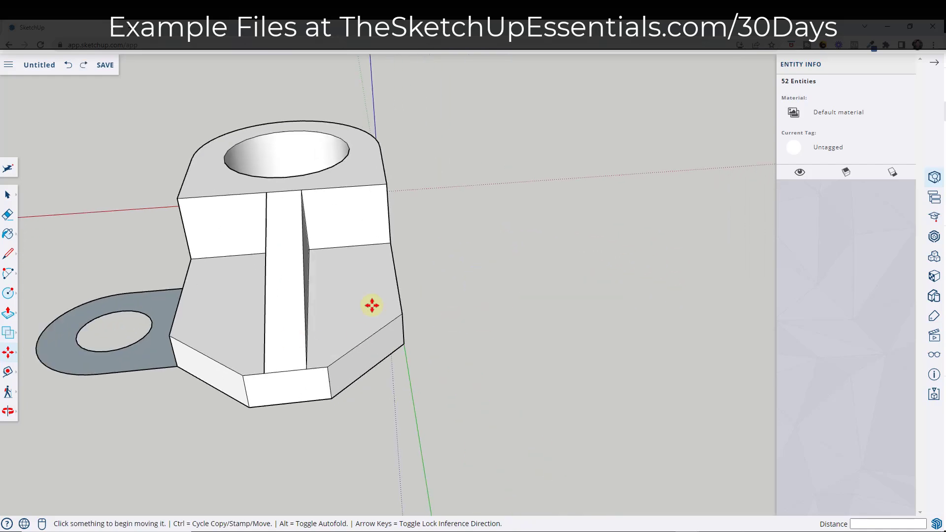
Step: Copy the tab again from its corner endpoint, placing it 6 inches along the red axis
{"action": "scroll", "coordinate": [581, 293], "scroll_direction": "down", "scroll_amount": 3}
{"action": "key", "text": "space"}
{"action": "left_click", "coordinate": [395, 306]}
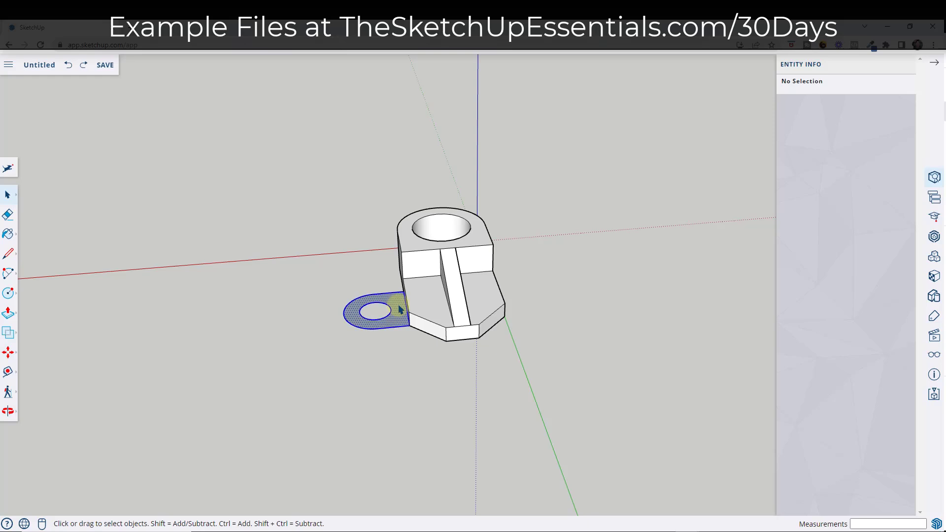
{"action": "middle_click_drag", "start_coordinate": [394, 306], "coordinate": [394, 331]}
{"action": "scroll", "coordinate": [395, 331], "scroll_direction": "up", "scroll_amount": 2}
{"action": "key", "text": "m"}
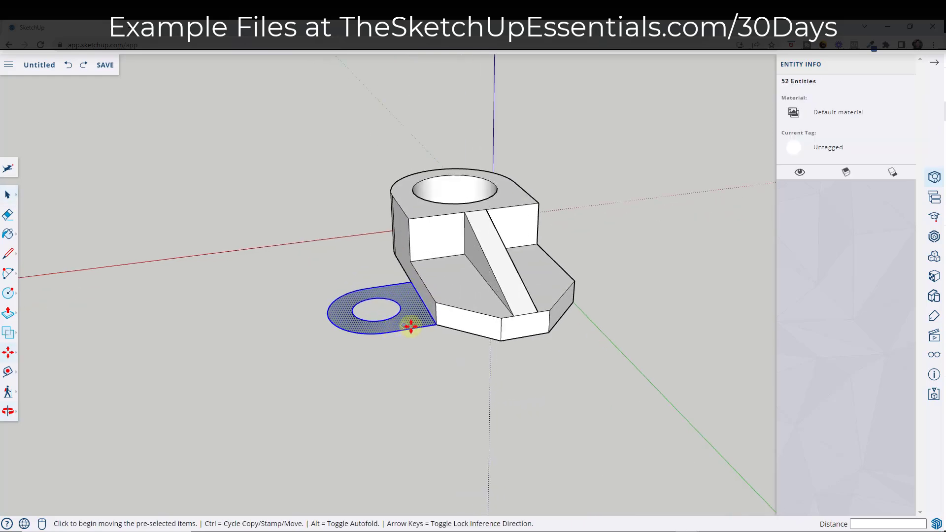
{"action": "key", "text": "ctrl"}
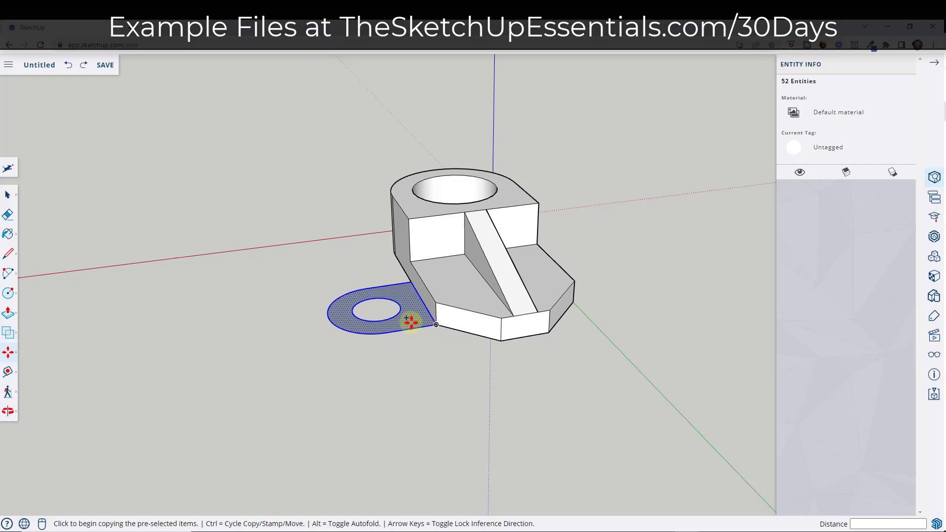
{"action": "left_click", "coordinate": [436, 324]}
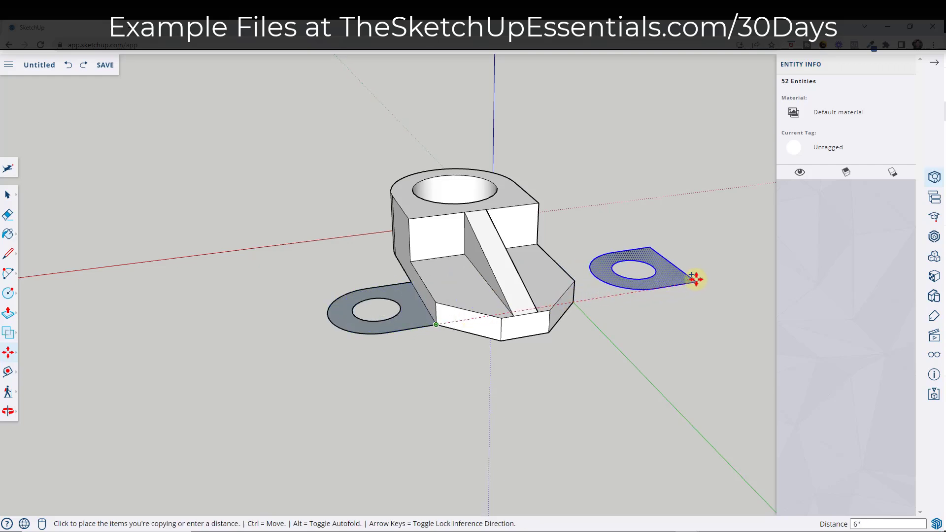
{"action": "middle_click_drag", "start_coordinate": [733, 260], "coordinate": [590, 320], "text": "shift"}
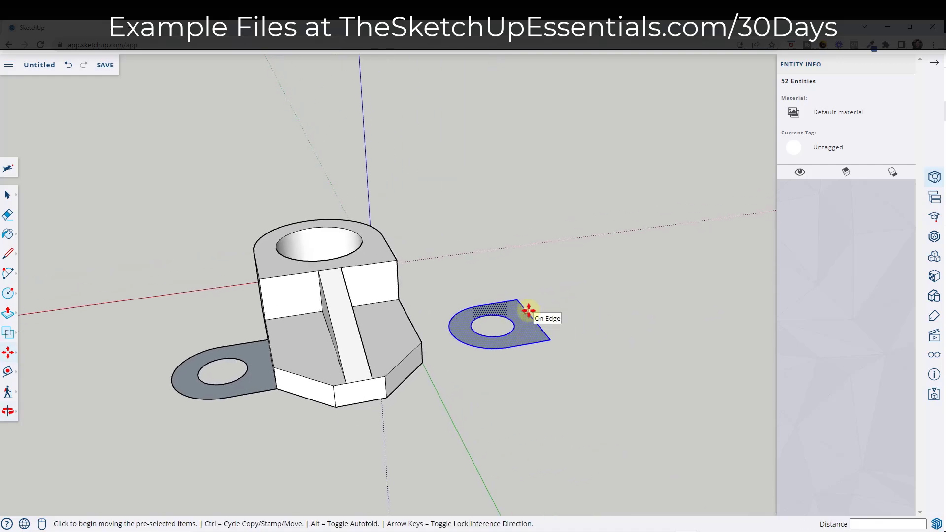
Step: Scale the copied tab negatively about its centre, then flip it along the blue direction
{"action": "key", "text": "s"}
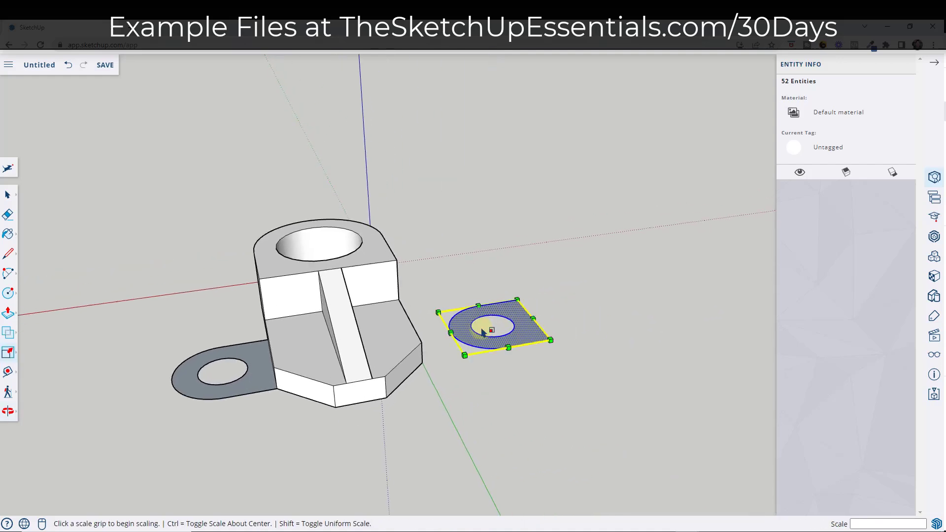
{"action": "key", "text": "ctrl"}
{"action": "left_click", "coordinate": [451, 333]}
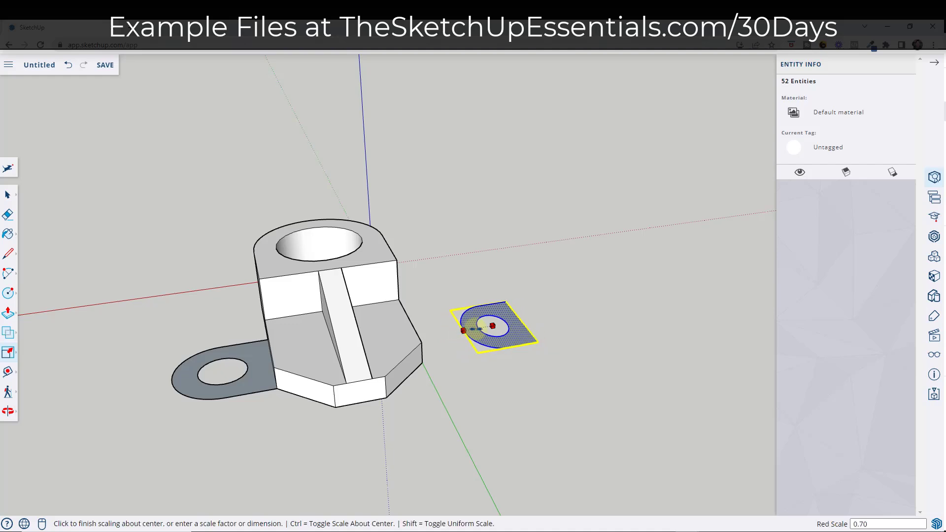
{"action": "left_click", "coordinate": [527, 324]}
{"action": "key", "text": "space"}
{"action": "right_click", "coordinate": [521, 327]}
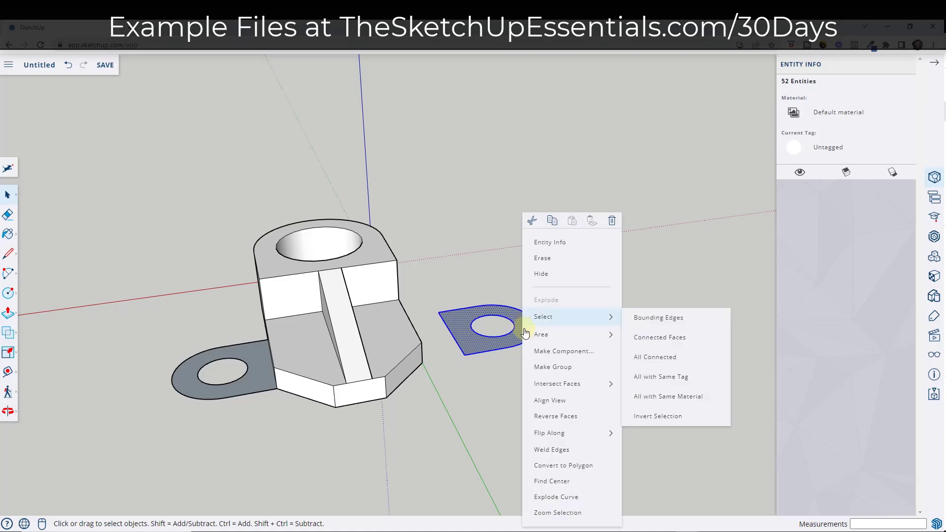
{"action": "mouse_move", "coordinate": [560, 437]}
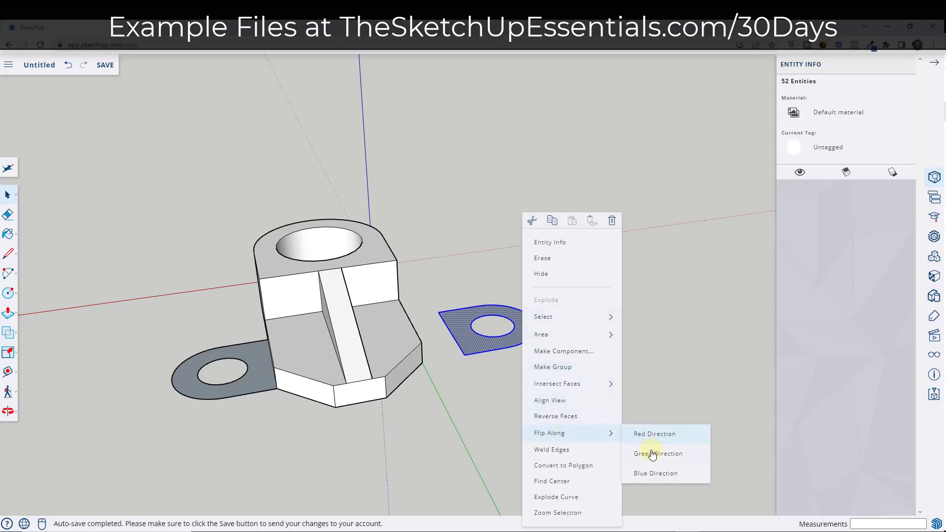
{"action": "left_click", "coordinate": [653, 476]}
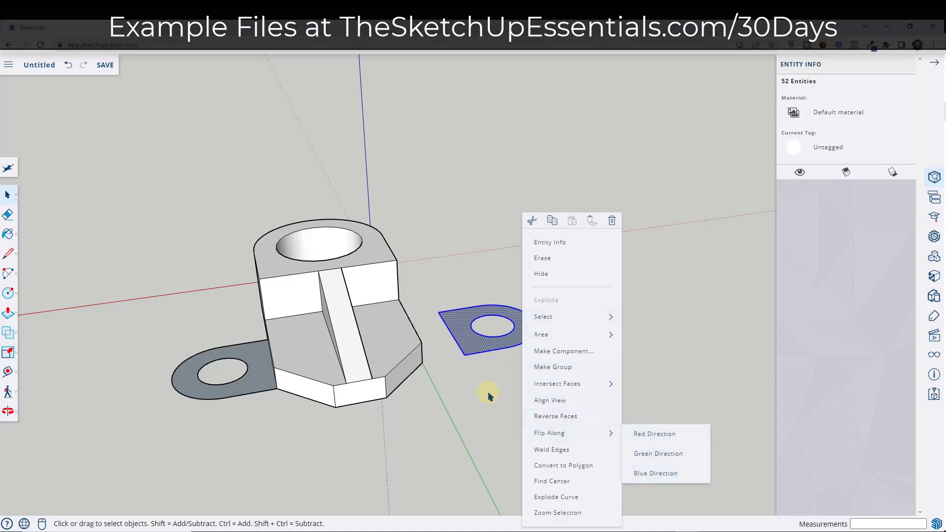
{"action": "middle_click_drag", "start_coordinate": [519, 355], "coordinate": [450, 331]}
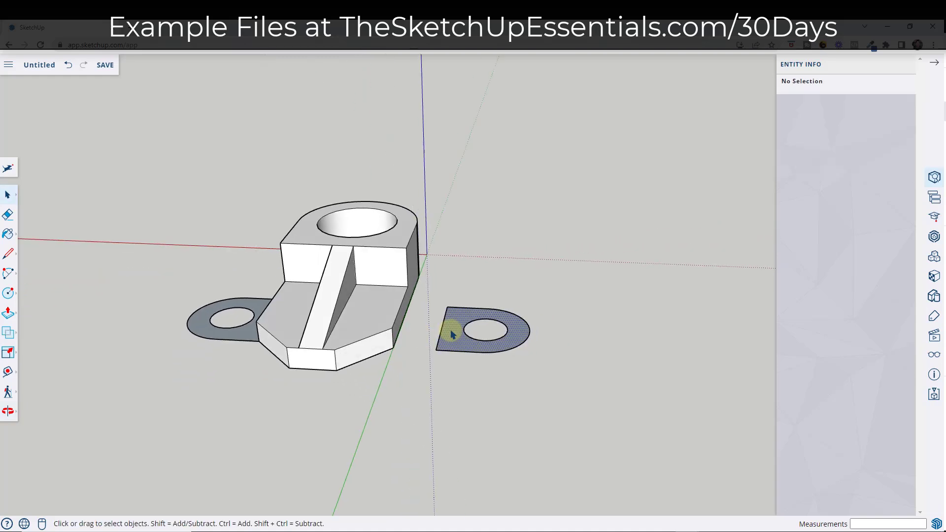
Step: Move the copied mirrored tab face to the model's opposite corner
{"action": "triple_click", "coordinate": [453, 334]}
{"action": "key", "text": "m"}
{"action": "scroll", "coordinate": [435, 344], "scroll_direction": "up", "scroll_amount": 3}
{"action": "left_click", "coordinate": [435, 345]}
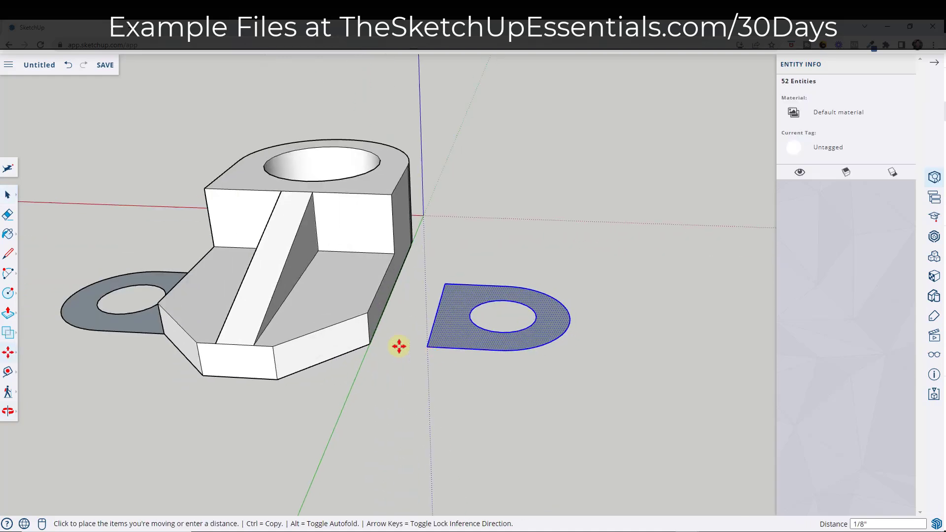
{"action": "left_click", "coordinate": [369, 345]}
{"action": "key", "text": "space"}
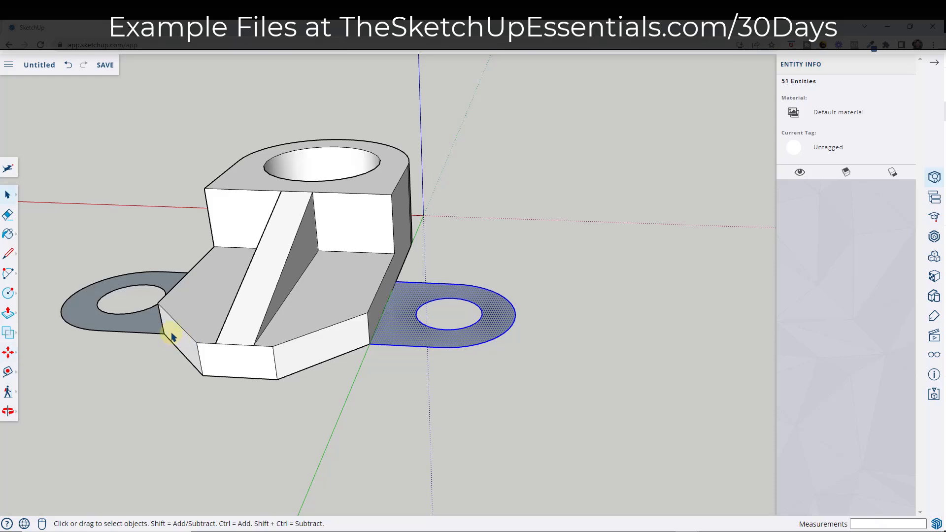
Step: Push/Pull the right tab face up 1/2 inch to make it a solid lug
{"action": "key", "text": "p"}
{"action": "left_click", "coordinate": [392, 320]}
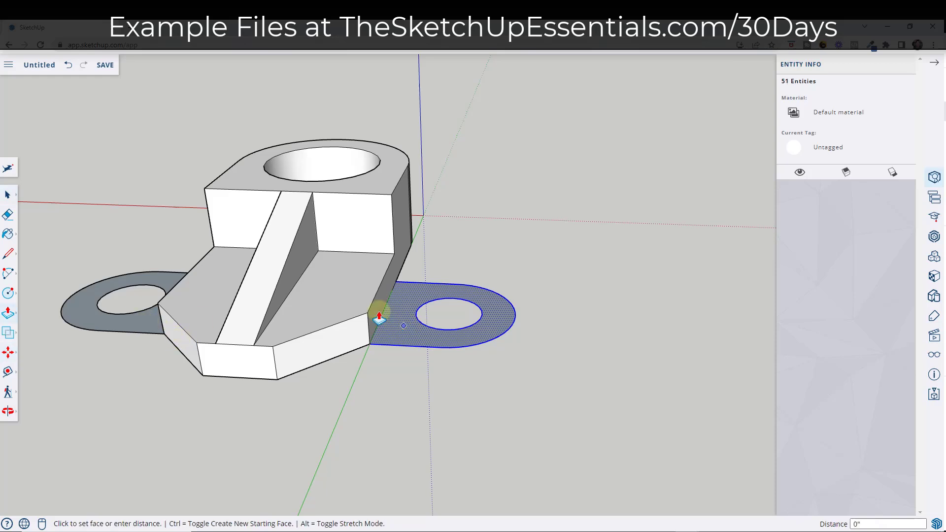
{"action": "left_click", "coordinate": [366, 314]}
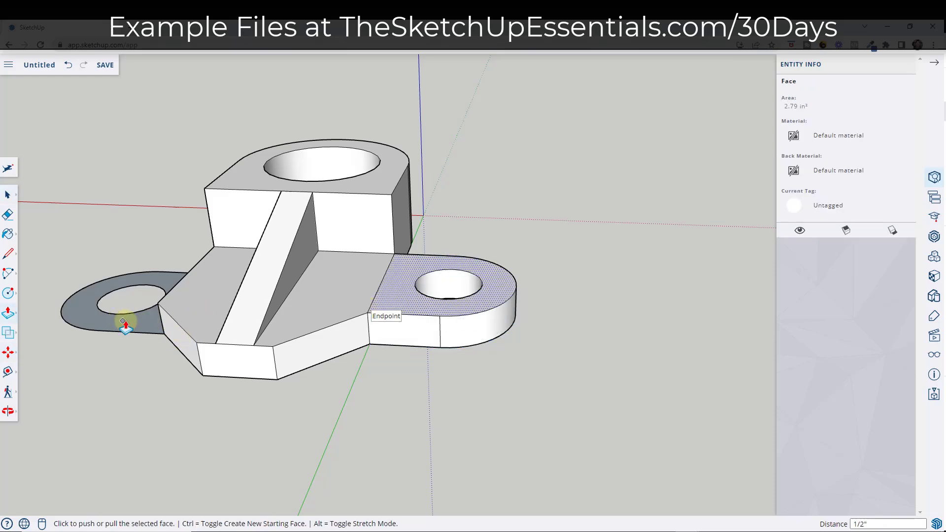
{"action": "key", "text": "space"}
{"action": "left_click", "coordinate": [292, 437]}
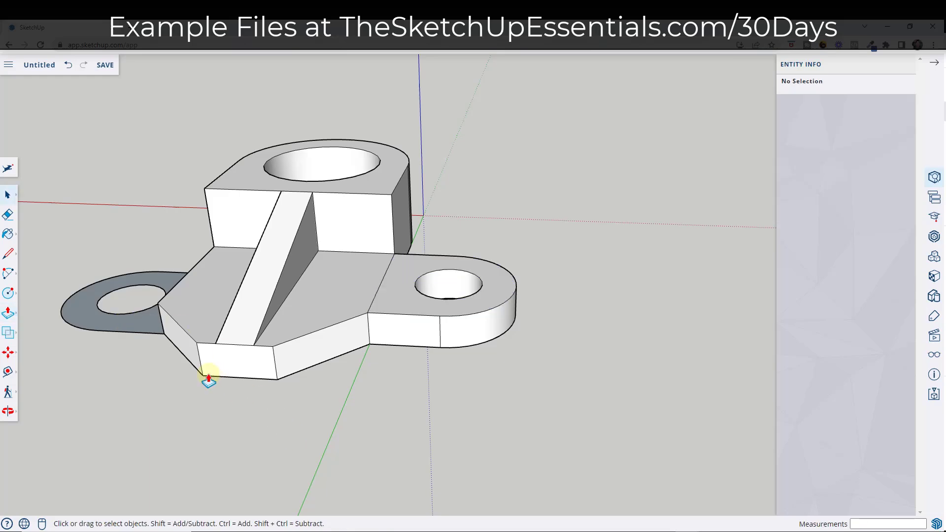
Step: Raise the left tab to match the right tab's 1/2 inch thickness
{"action": "key", "text": "p"}
{"action": "left_click", "coordinate": [154, 337]}
{"action": "left_click", "coordinate": [507, 338]}
{"action": "middle_click_drag", "start_coordinate": [507, 338], "coordinate": [167, 306]}
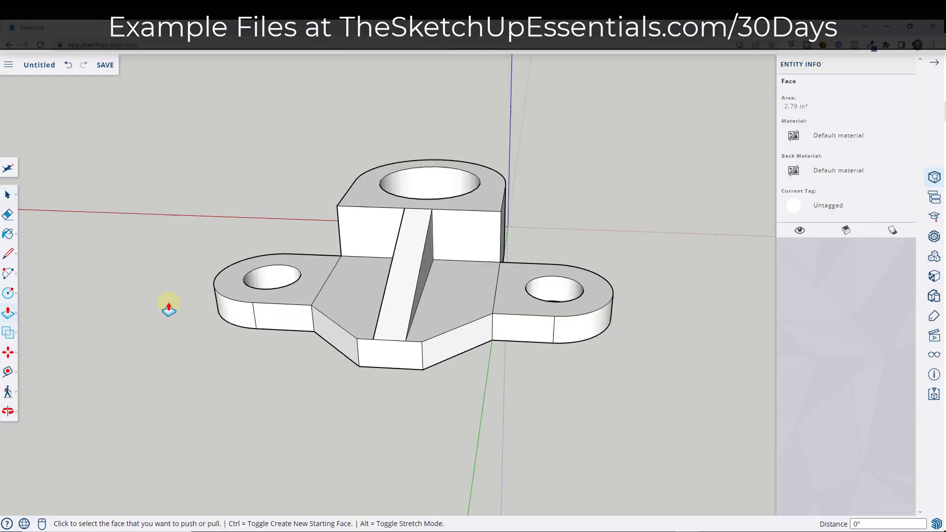
{"action": "scroll", "coordinate": [269, 295], "scroll_direction": "up", "scroll_amount": 3}
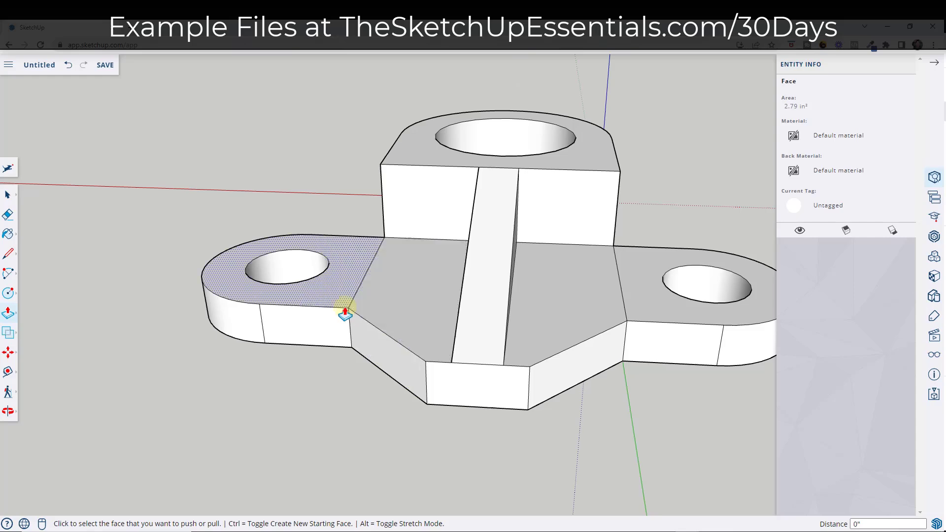
{"action": "middle_click_drag", "start_coordinate": [344, 306], "coordinate": [460, 253]}
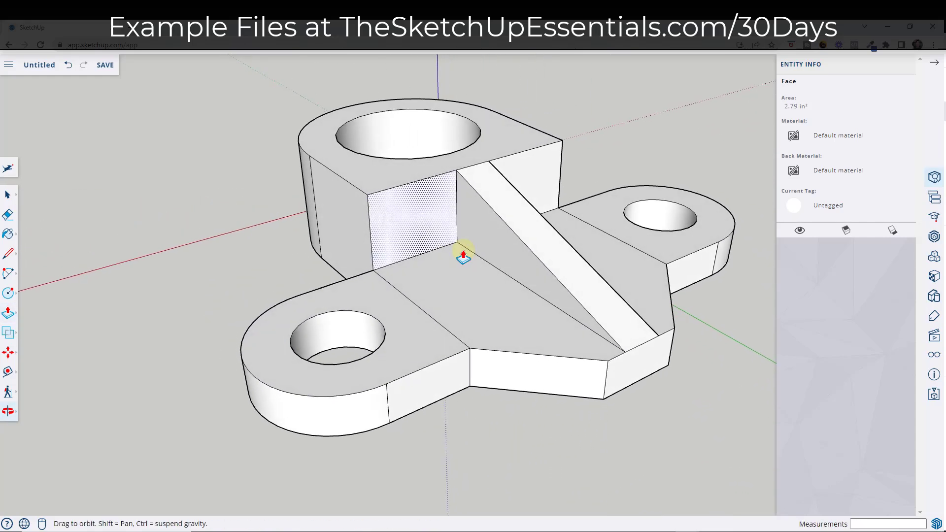
{"action": "key", "text": "space"}
{"action": "scroll", "coordinate": [421, 215], "scroll_direction": "up", "scroll_amount": 3}
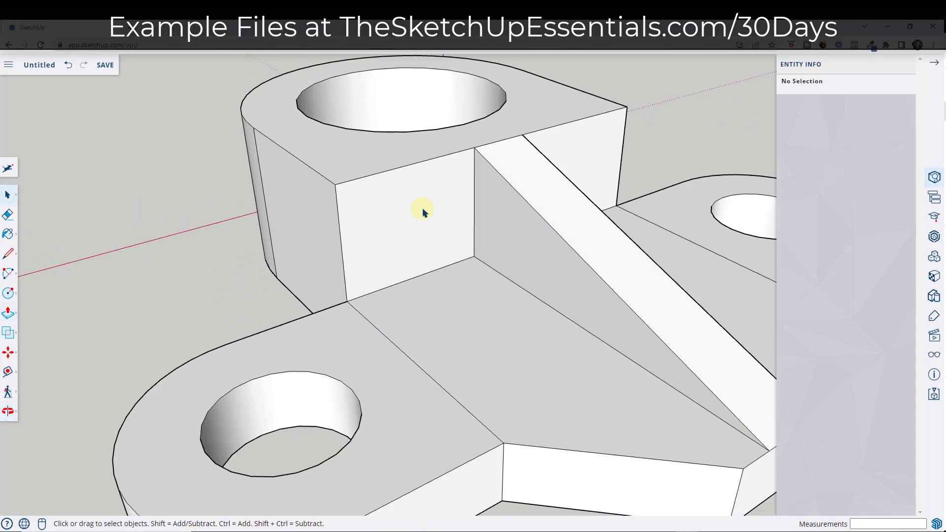
{"action": "scroll", "coordinate": [421, 207], "scroll_direction": "down", "scroll_amount": 1}
{"action": "scroll", "coordinate": [422, 197], "scroll_direction": "up", "scroll_amount": 2}
{"action": "scroll", "coordinate": [419, 190], "scroll_direction": "down", "scroll_amount": 2}
Step: Start lines along the upper block's top edge, then cancel them unfinished
{"action": "key", "text": "l"}
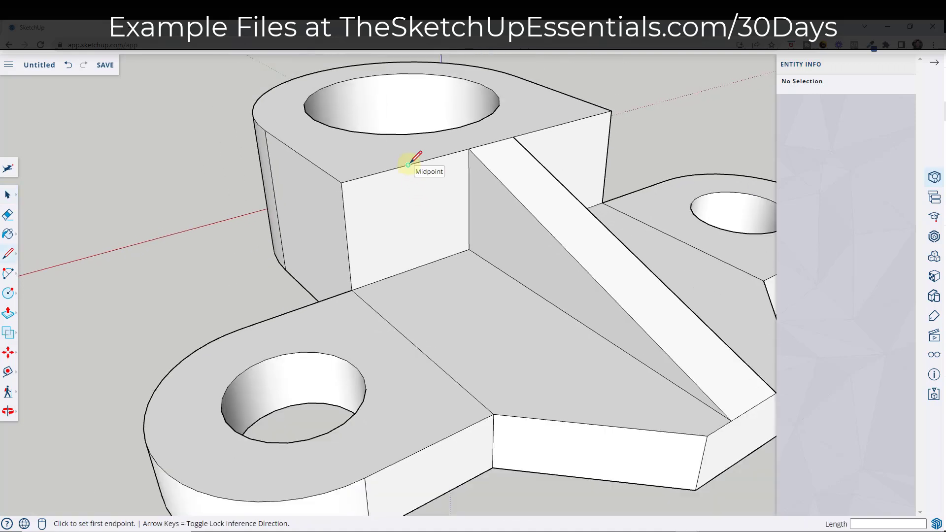
{"action": "left_click", "coordinate": [408, 164]}
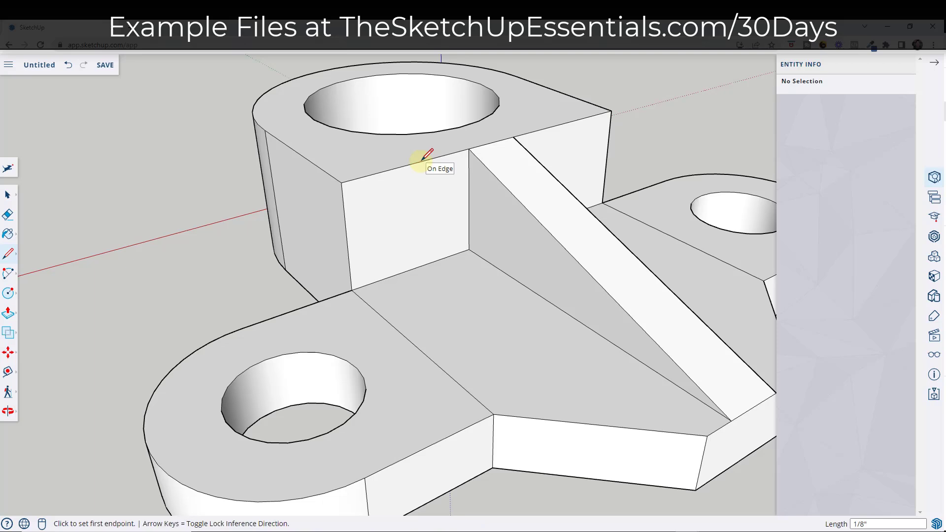
{"action": "left_click", "coordinate": [421, 162]}
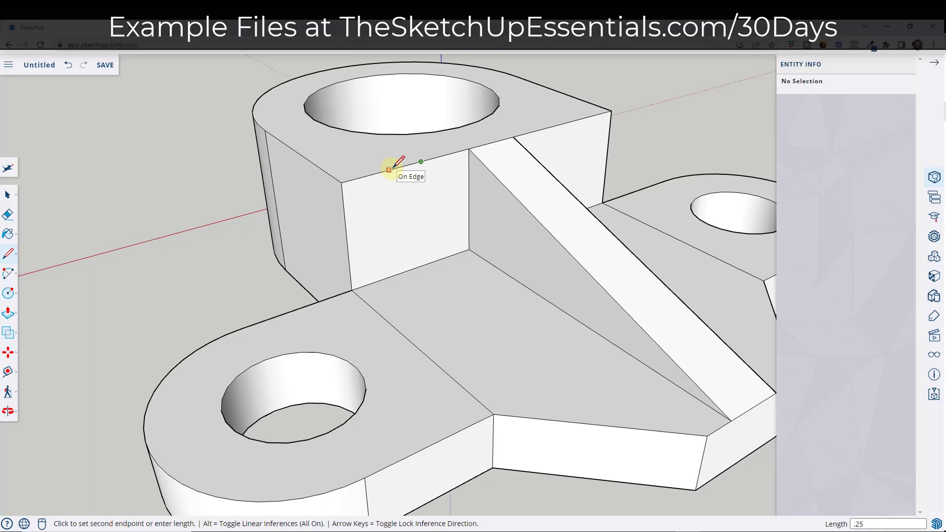
{"action": "key", "text": "Escape"}
{"action": "left_click", "coordinate": [395, 168]}
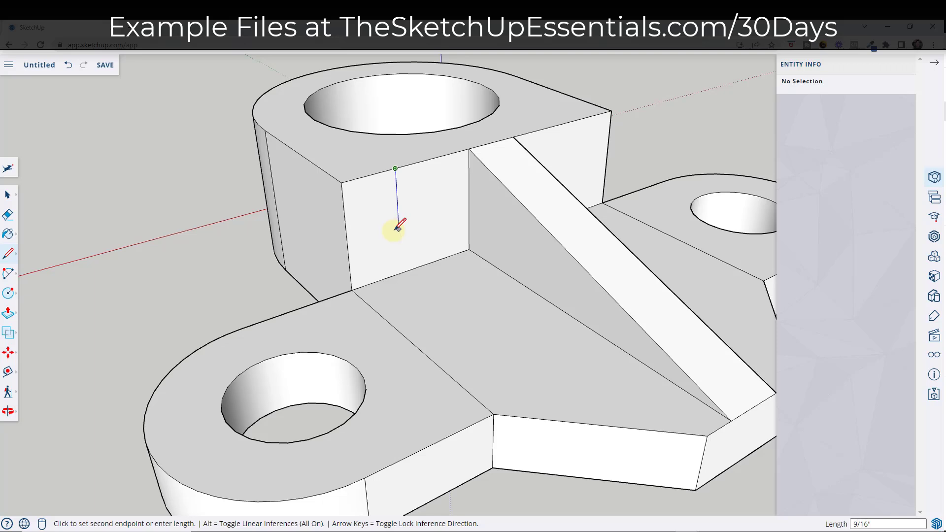
{"action": "key", "text": "space"}
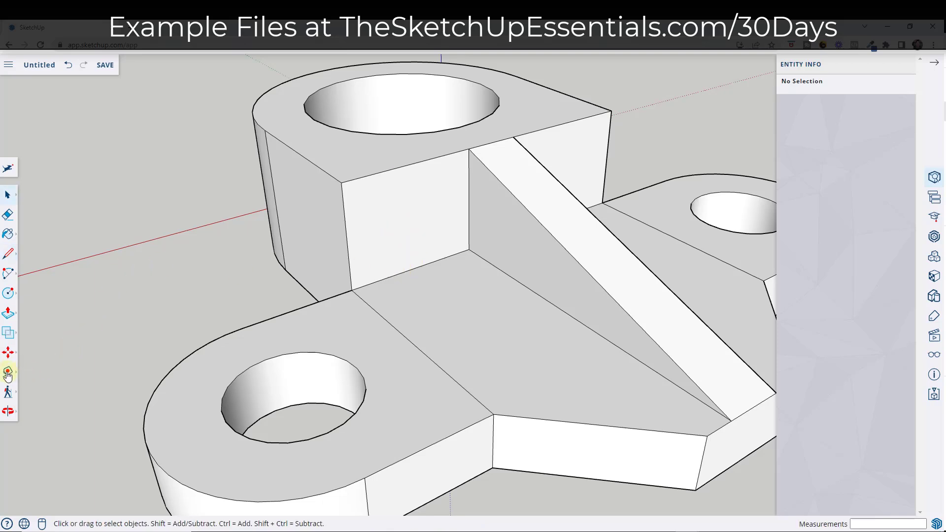
Step: Use Tape Measure to place a guide 3/8" above the front wall's bottom edge
{"action": "left_click", "coordinate": [8, 375]}
{"action": "left_click", "coordinate": [36, 306]}
{"action": "left_click", "coordinate": [398, 266]}
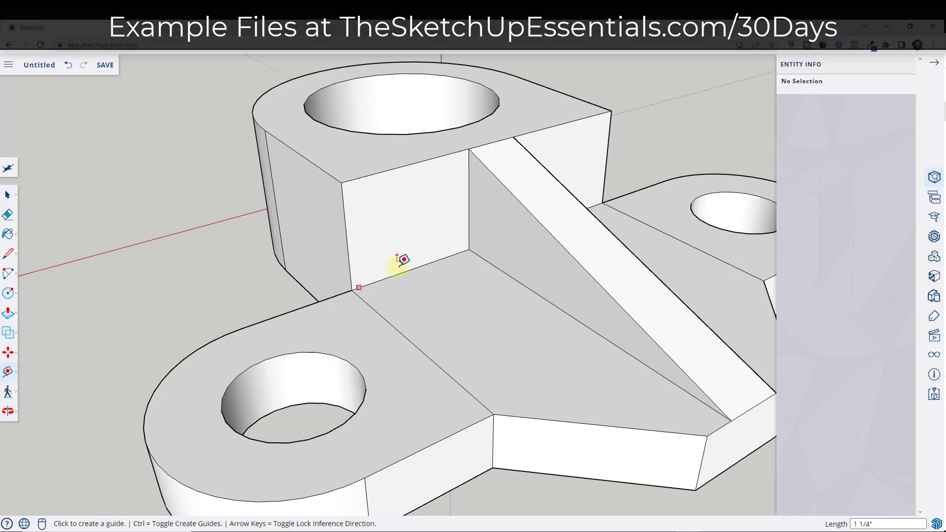
{"action": "left_click", "coordinate": [401, 272]}
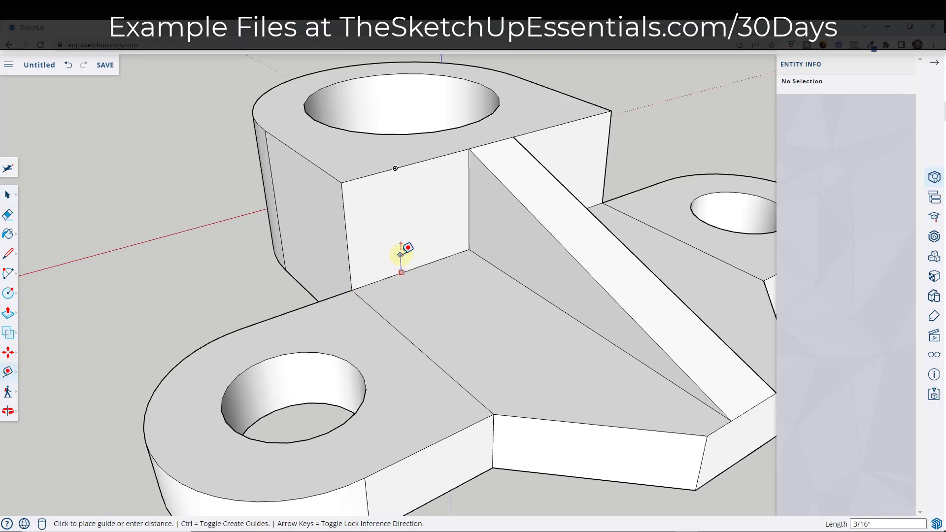
{"action": "key", "text": "space"}
{"action": "left_click", "coordinate": [8, 371]}
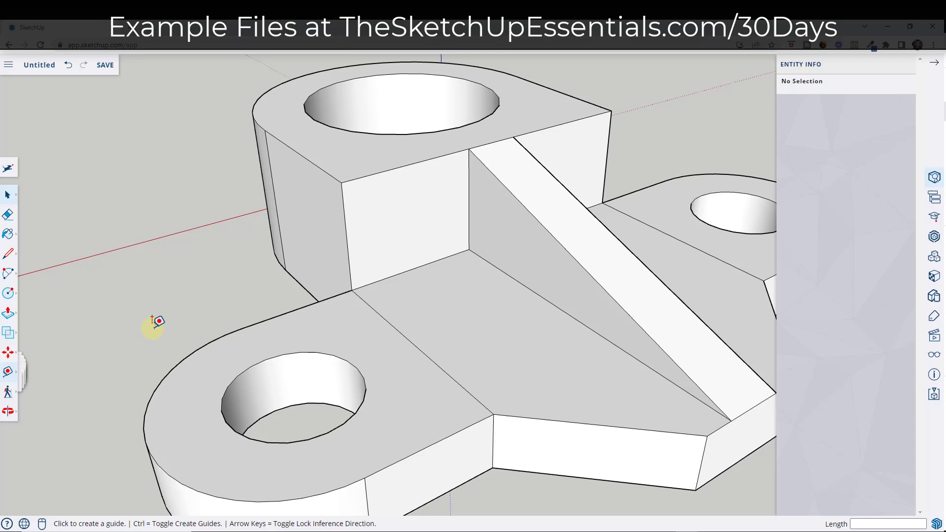
{"action": "left_click", "coordinate": [384, 278]}
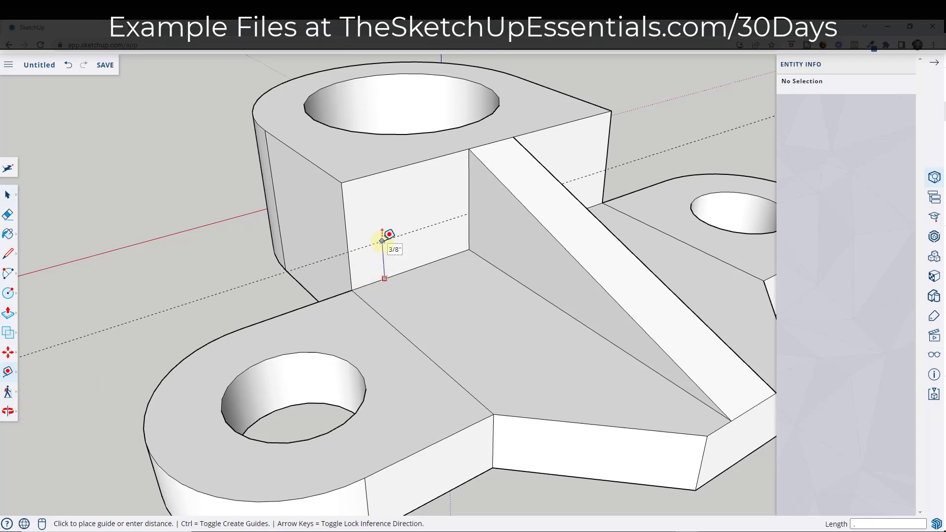
{"action": "key", "text": "Return"}
{"action": "key", "text": "space"}
Step: Draw a narrow slot rectangle from the top edge down to the guide
{"action": "key", "text": "l"}
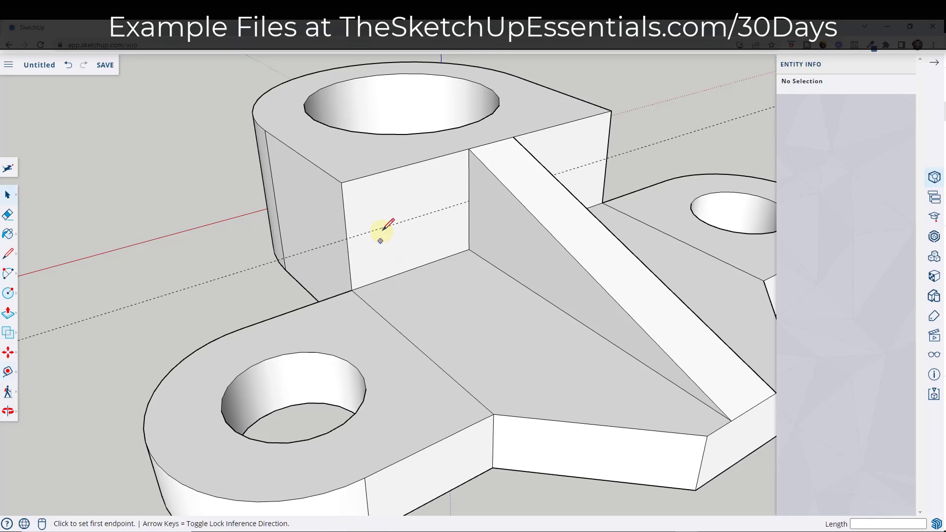
{"action": "left_click", "coordinate": [396, 168]}
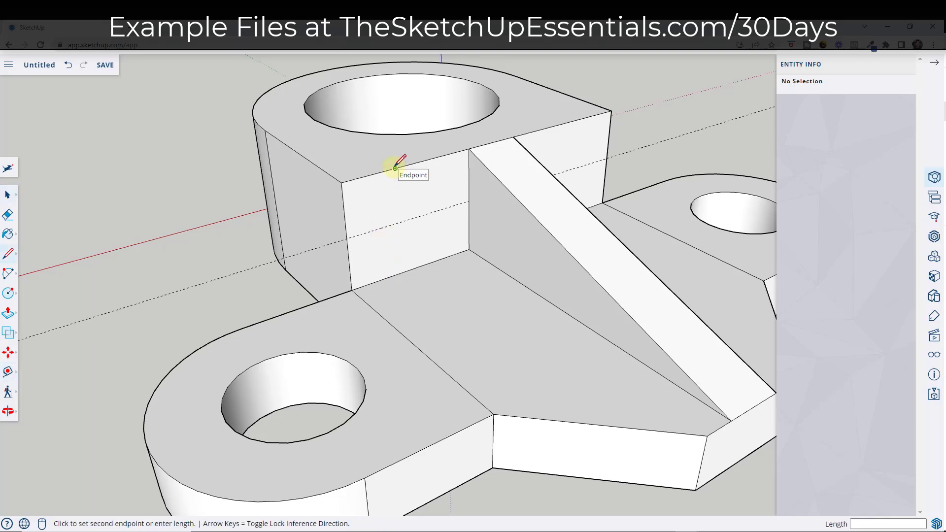
{"action": "left_click", "coordinate": [398, 222]}
{"action": "left_click", "coordinate": [422, 215]}
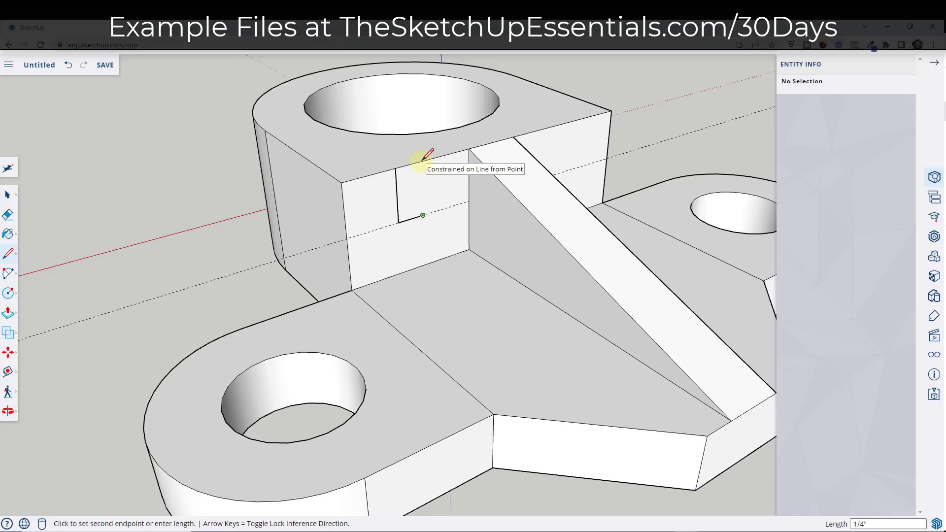
{"action": "left_click", "coordinate": [421, 161]}
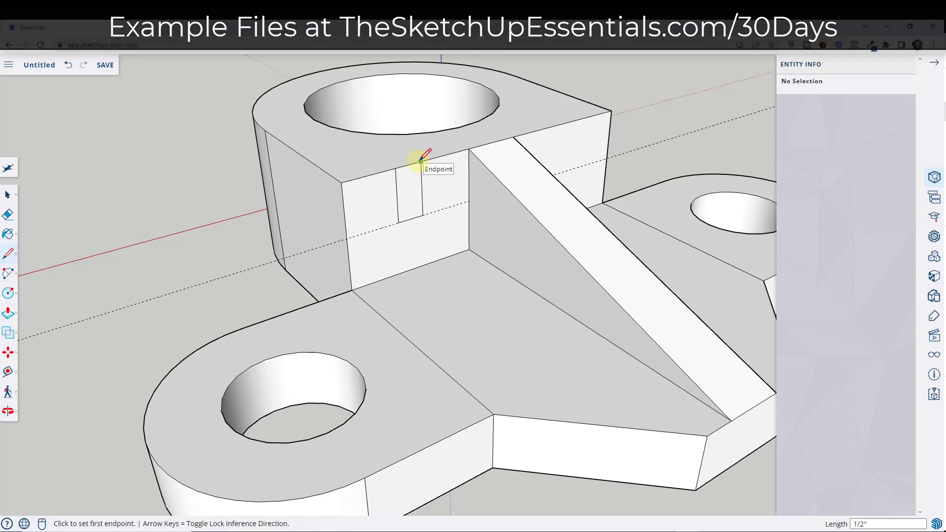
{"action": "key", "text": "space"}
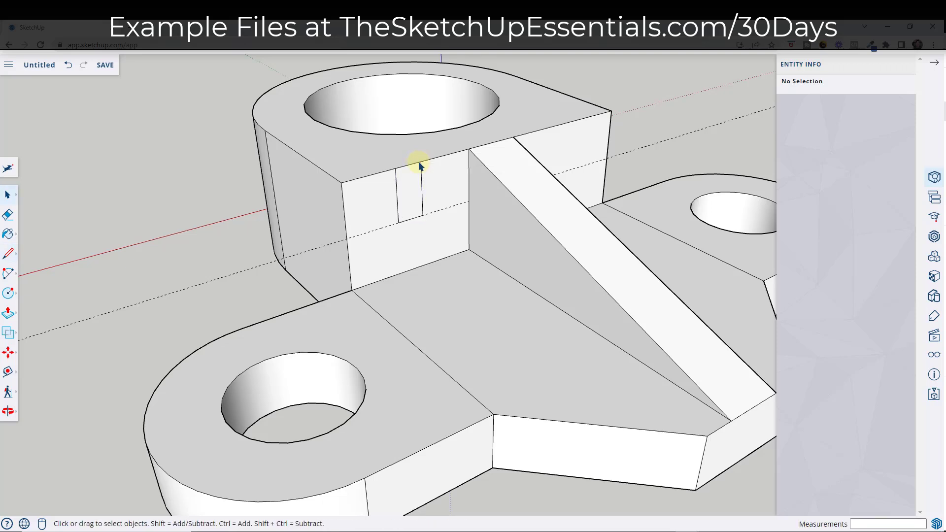
Step: Copy the slot rectangle to the upper block's wall beyond the rib
{"action": "double_click", "coordinate": [413, 195]}
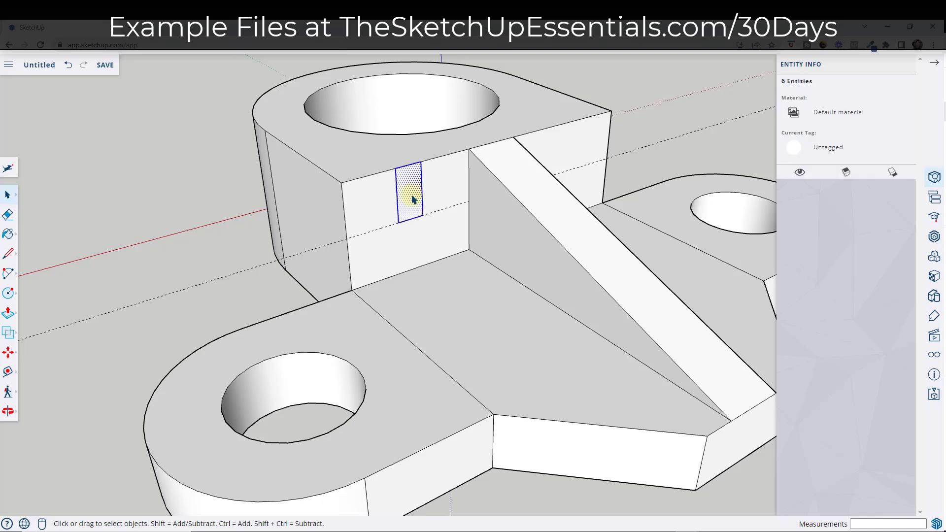
{"action": "key", "text": "m"}
{"action": "key", "text": "ctrl"}
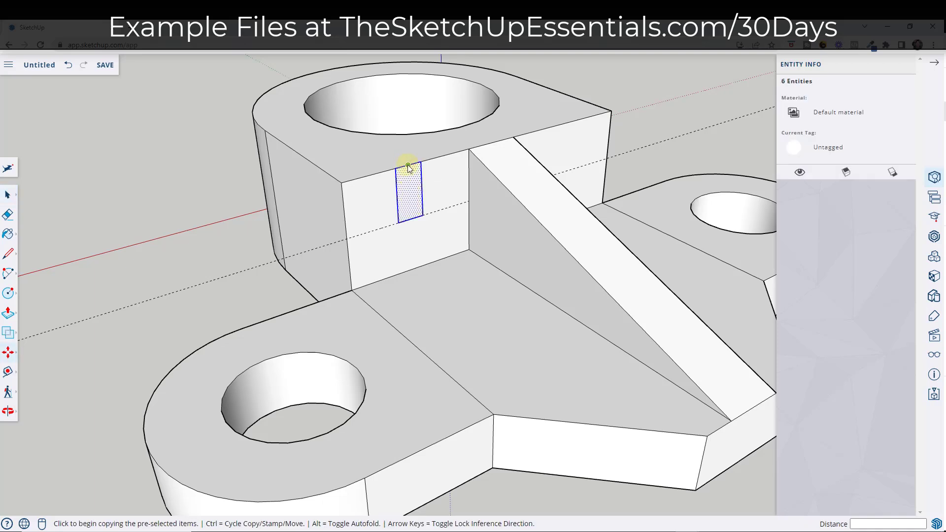
{"action": "left_click", "coordinate": [408, 164]}
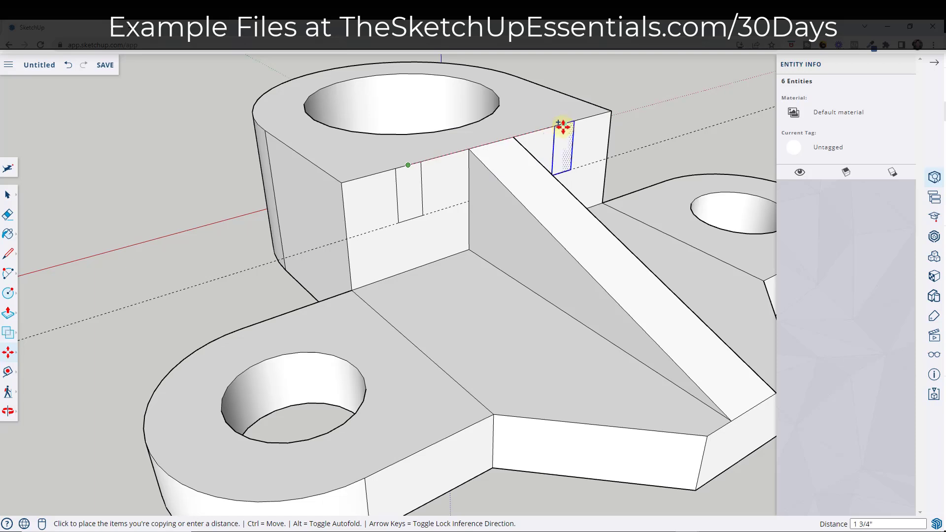
{"action": "left_click", "coordinate": [563, 123]}
{"action": "key", "text": "space"}
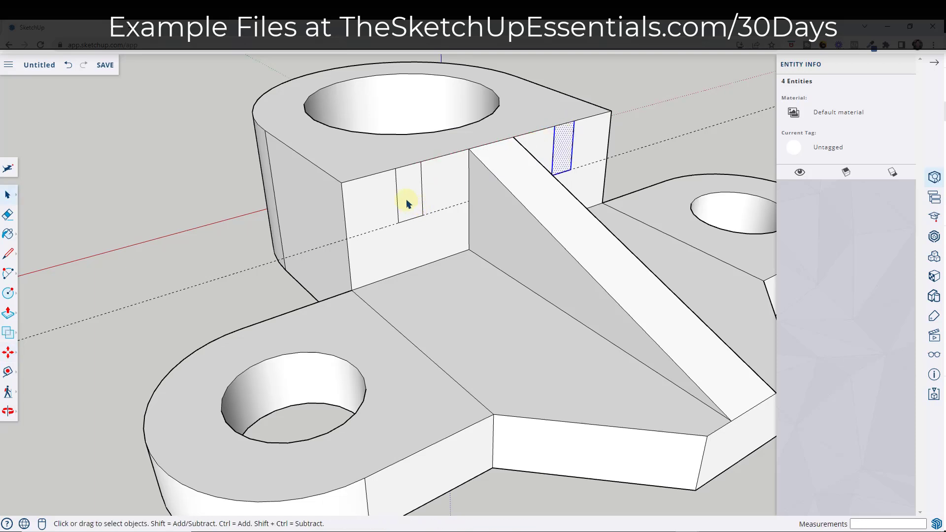
Step: Erase the horizontal guide line from the front wall
{"action": "key", "text": "p"}
{"action": "key", "text": "space"}
{"action": "middle_click_drag", "start_coordinate": [462, 192], "coordinate": [430, 184]}
{"action": "key", "text": "e"}
{"action": "left_click", "coordinate": [370, 226]}
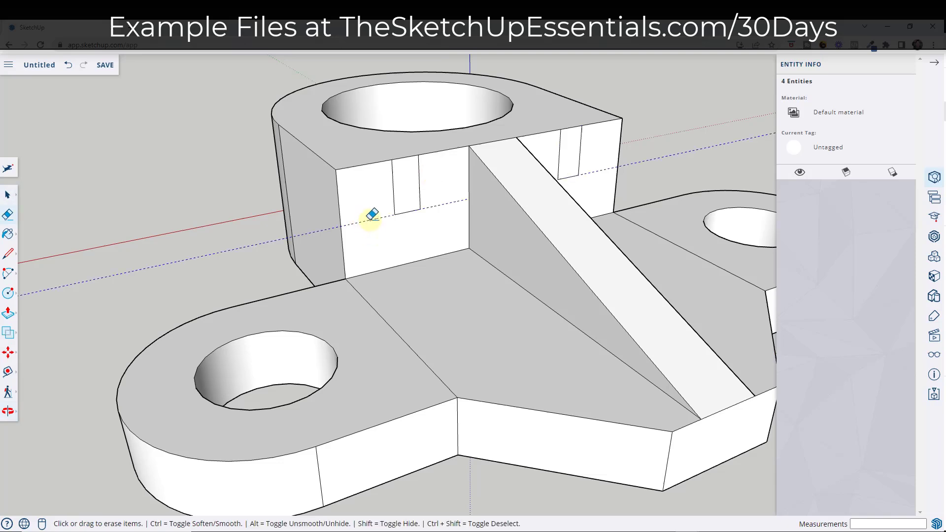
{"action": "key", "text": "space"}
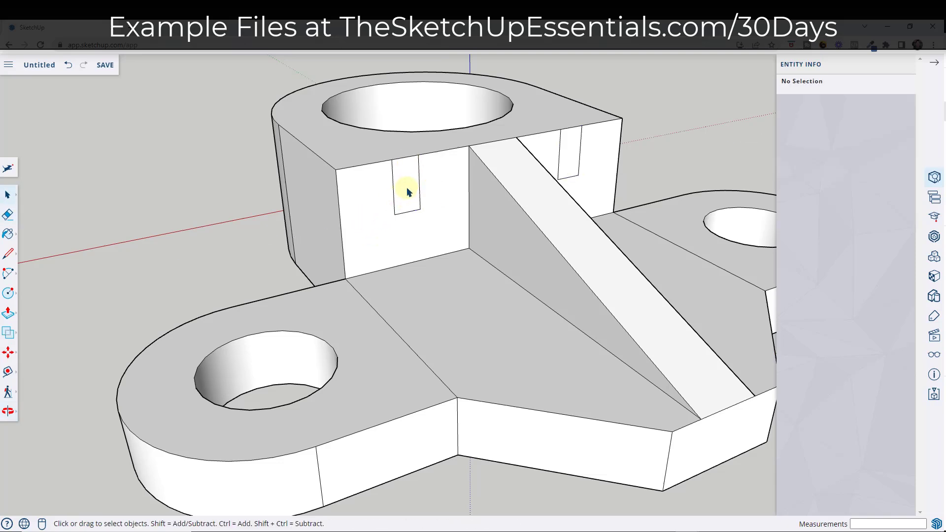
Step: Push the front slot 1/2 inch into the block, then repeat that depth on the second slot
{"action": "key", "text": "p"}
{"action": "left_click", "coordinate": [405, 187]}
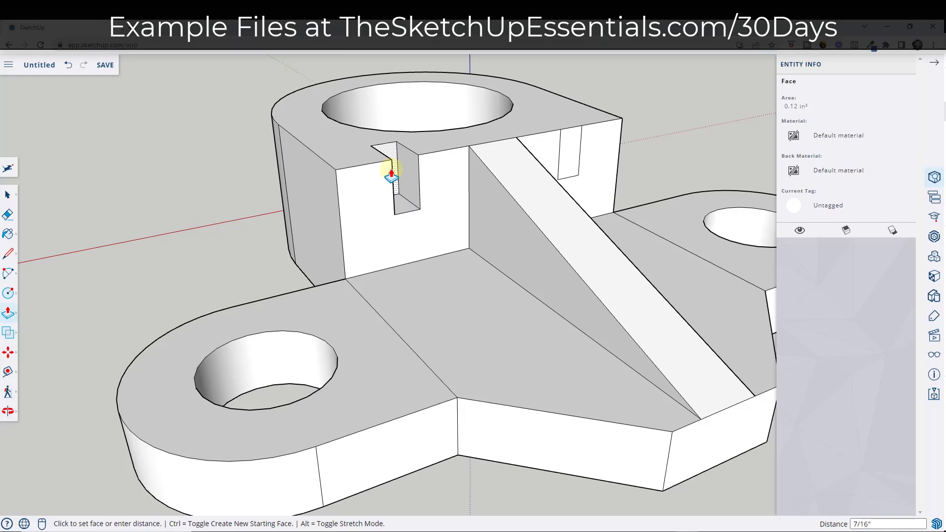
{"action": "left_click", "coordinate": [386, 174]}
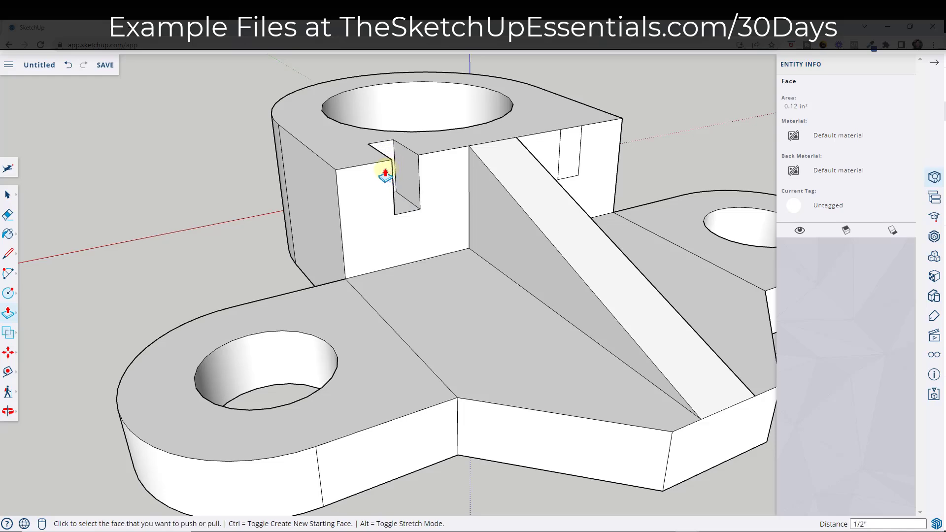
{"action": "double_click", "coordinate": [566, 153]}
{"action": "scroll", "coordinate": [499, 170], "scroll_direction": "down", "scroll_amount": 5}
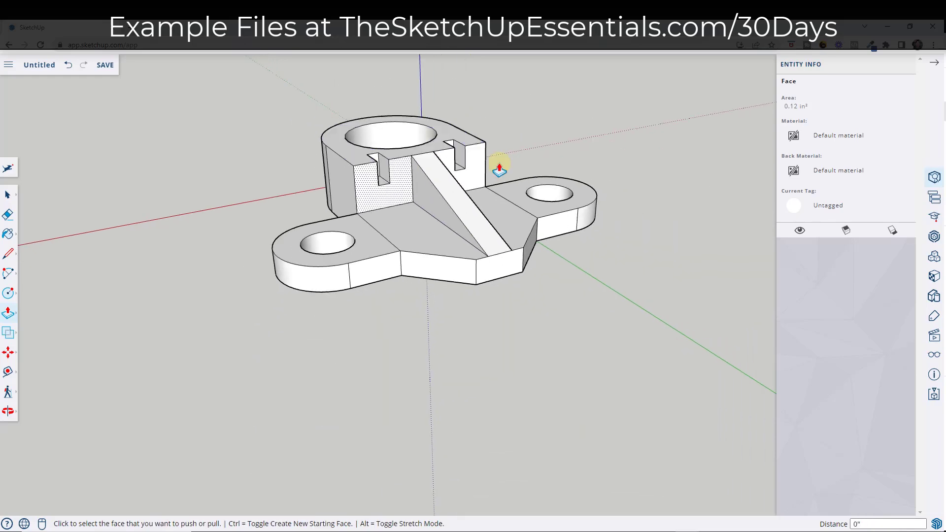